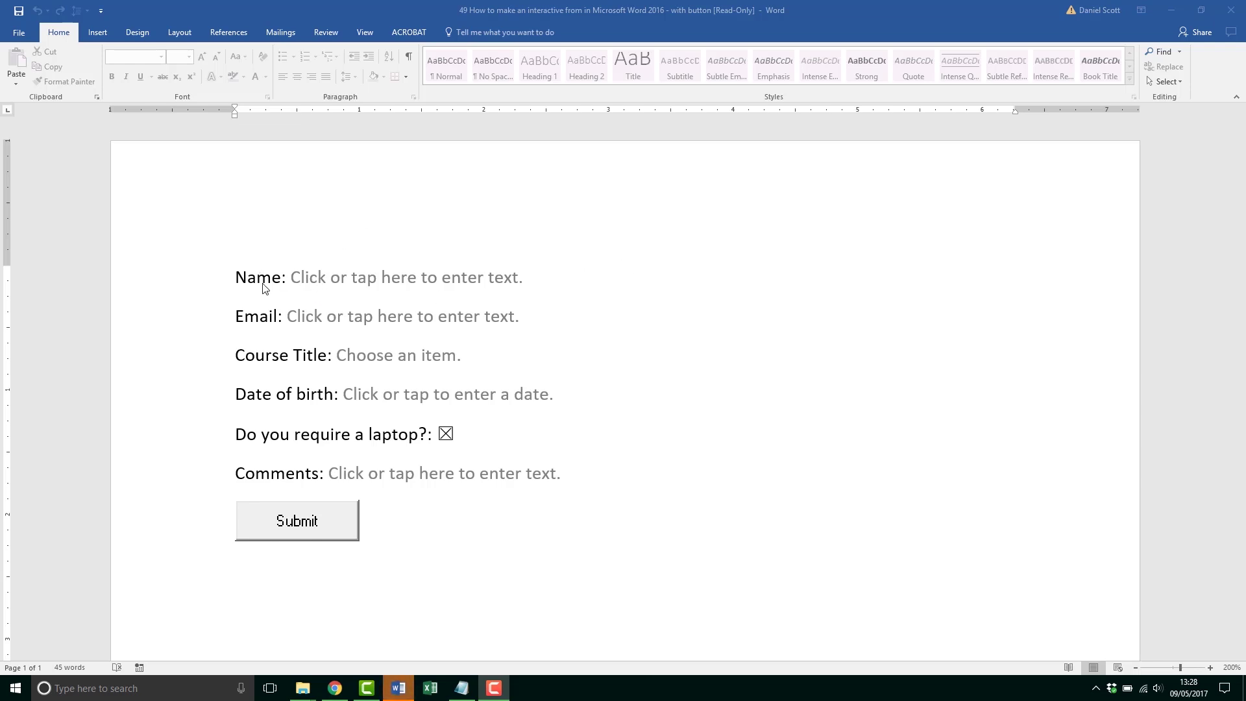
# Step: Fill in the Name field with a full name and the Email field with an e-mail address
pyautogui.hotkey('alt', 'Tab')
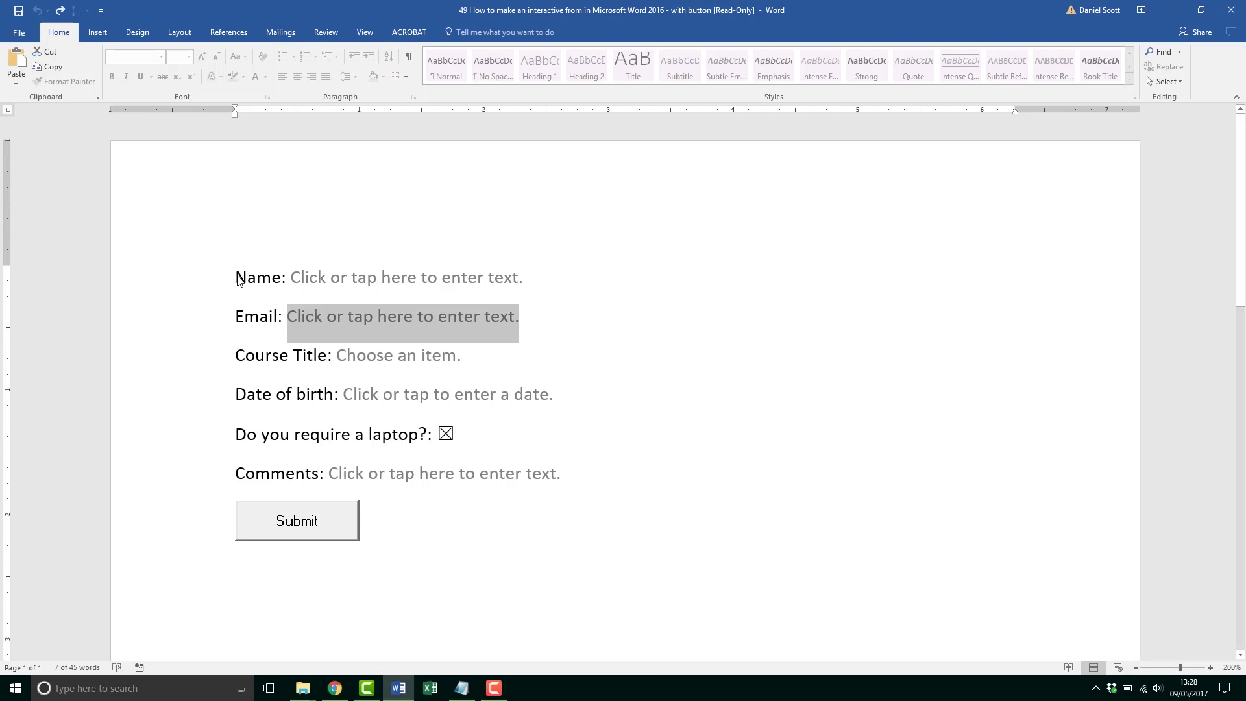
pyautogui.press('Tab')
pyautogui.hotkey('shift', 'Tab')
pyautogui.click(337, 281)
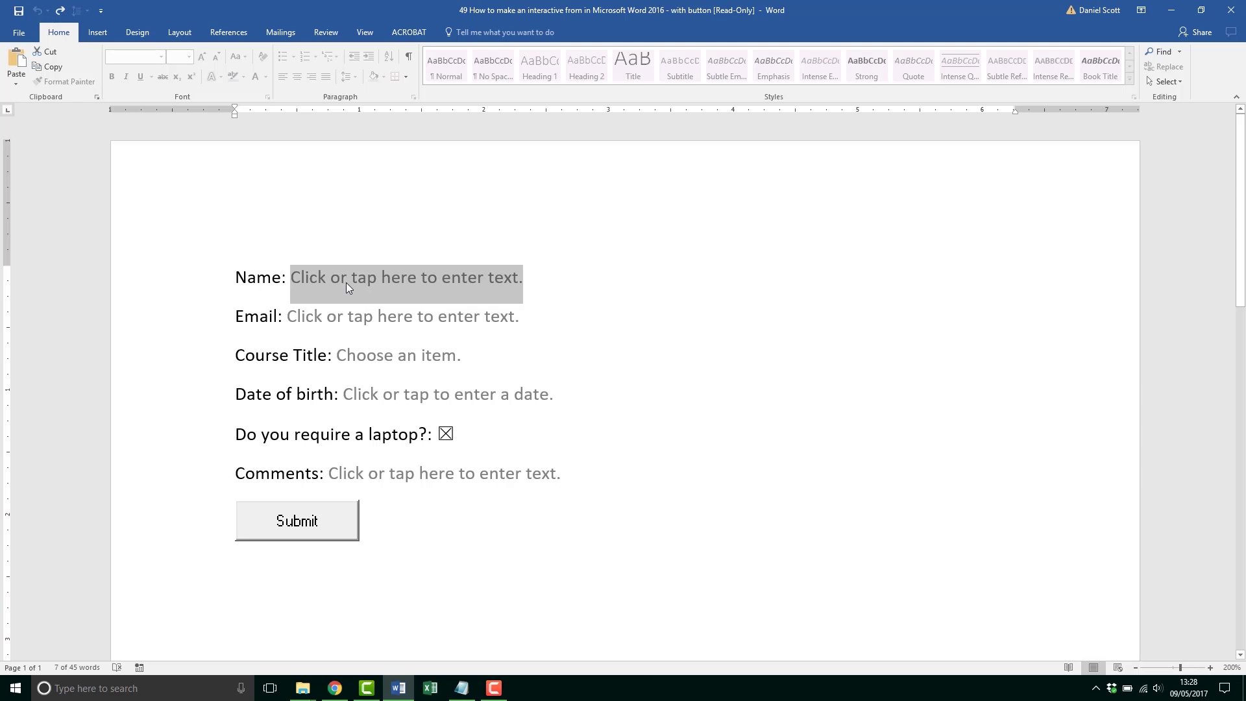
pyautogui.press('BackSpace')
pyautogui.press('BackSpace')
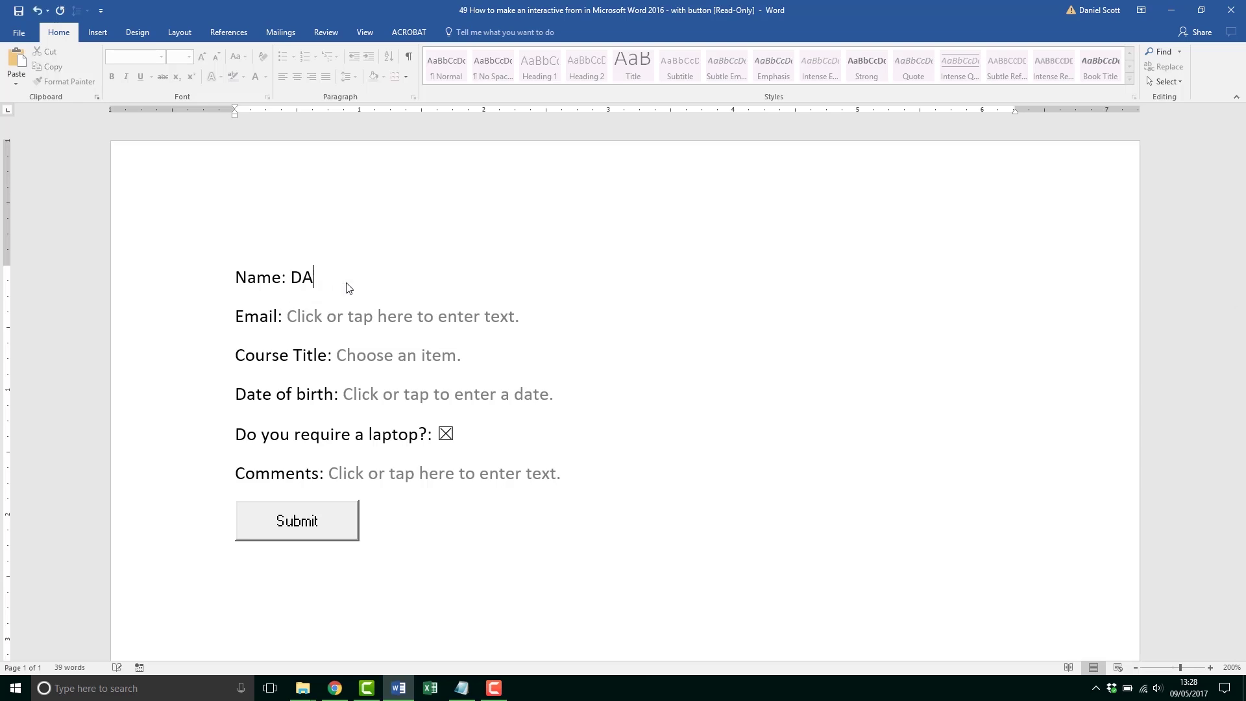
pyautogui.press('Tab')
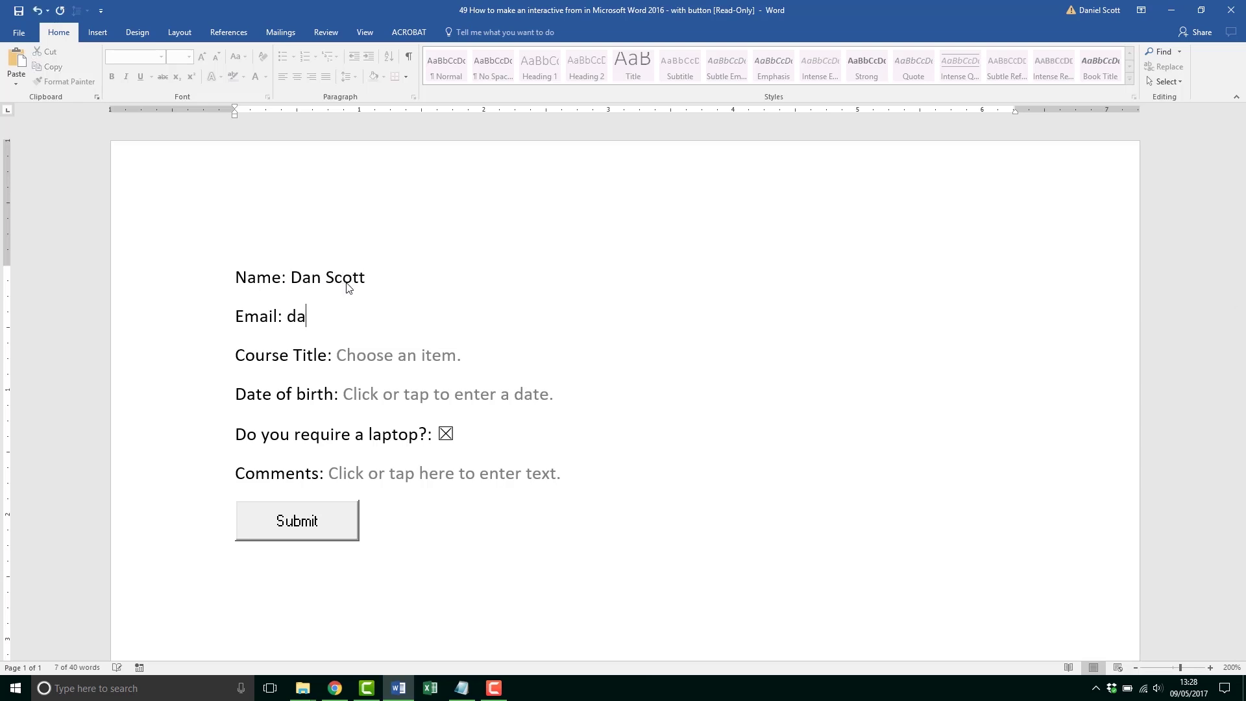
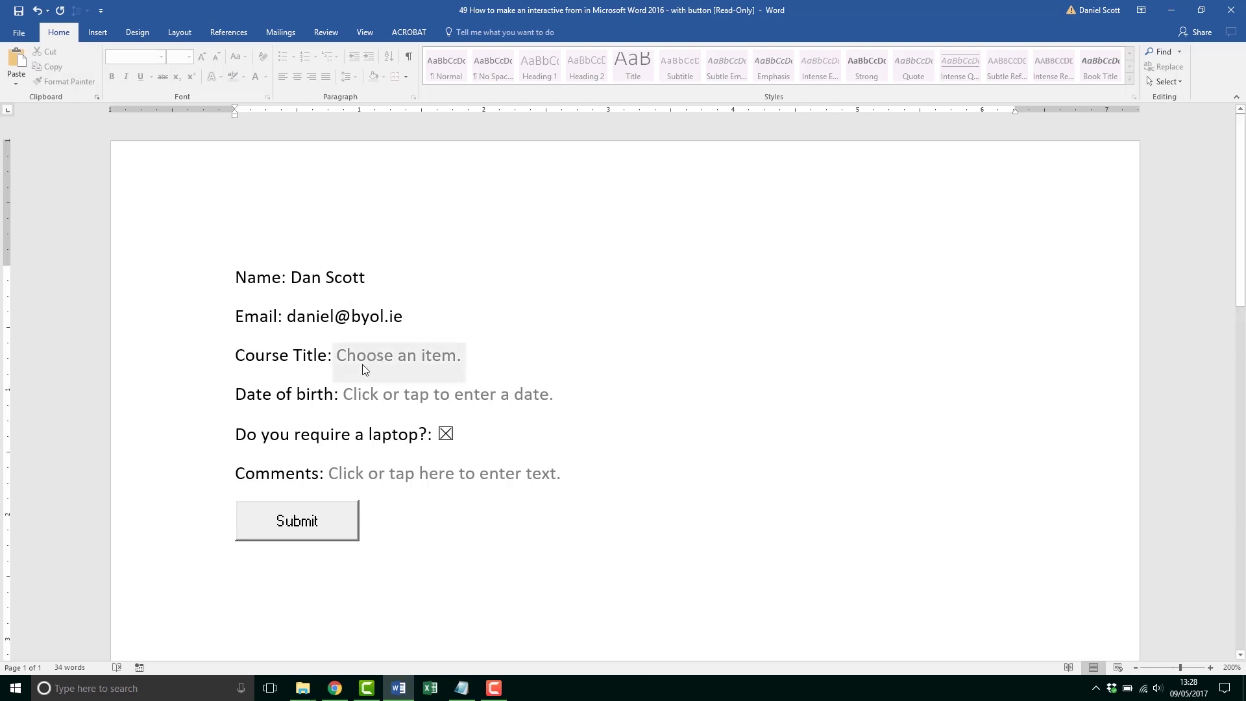
# Step: Choose Excel as the course title and pick 02 March 2017 as the date of birth
pyautogui.click(364, 369)
pyautogui.click(470, 362)
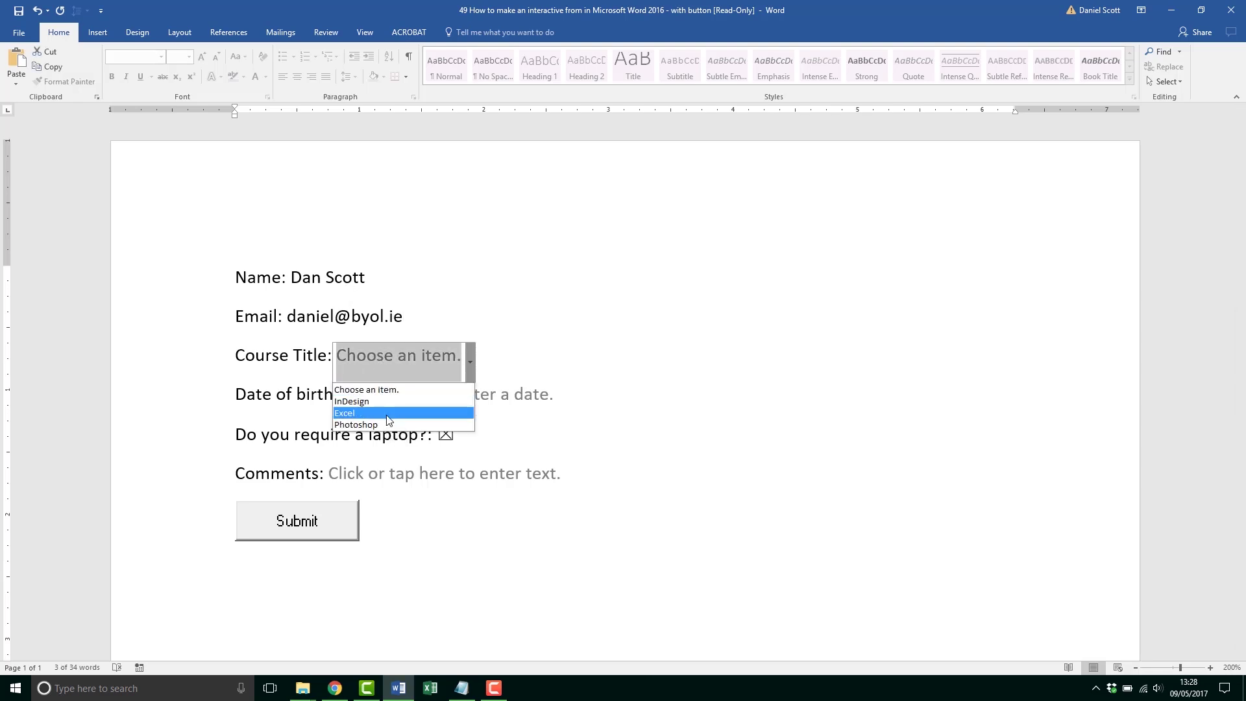
pyautogui.click(388, 420)
pyautogui.click(354, 398)
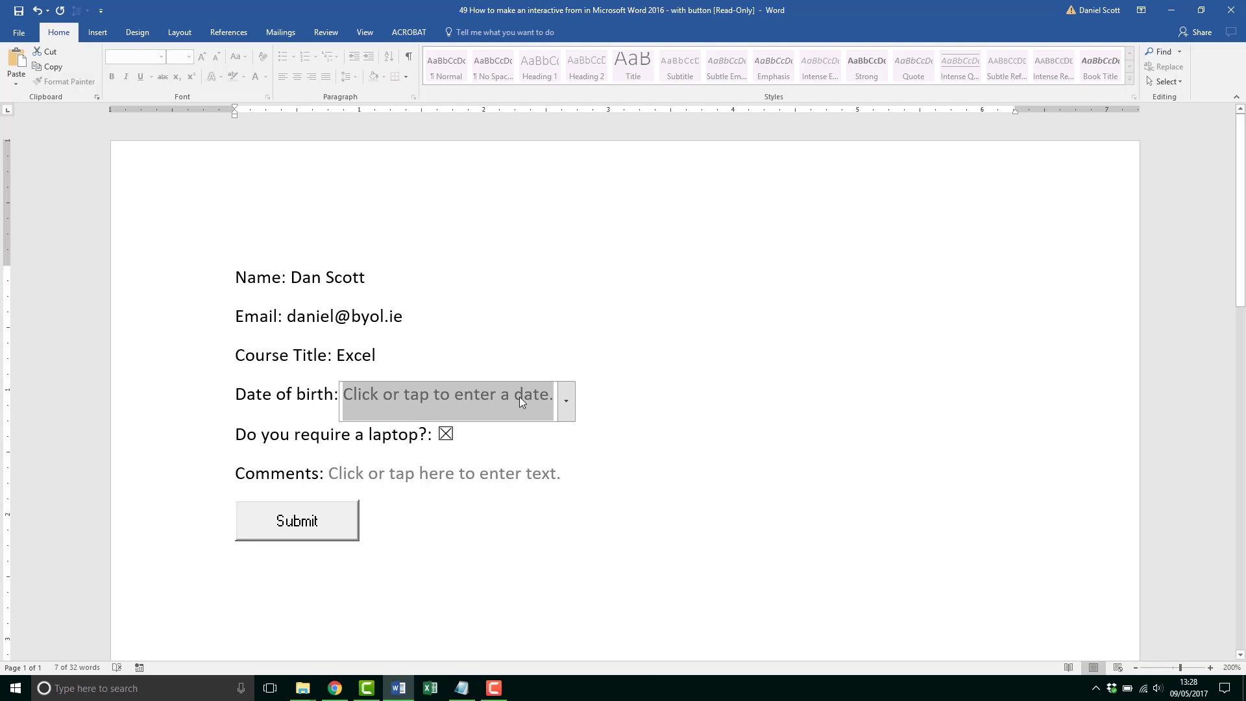
pyautogui.click(562, 397)
pyautogui.click(515, 462)
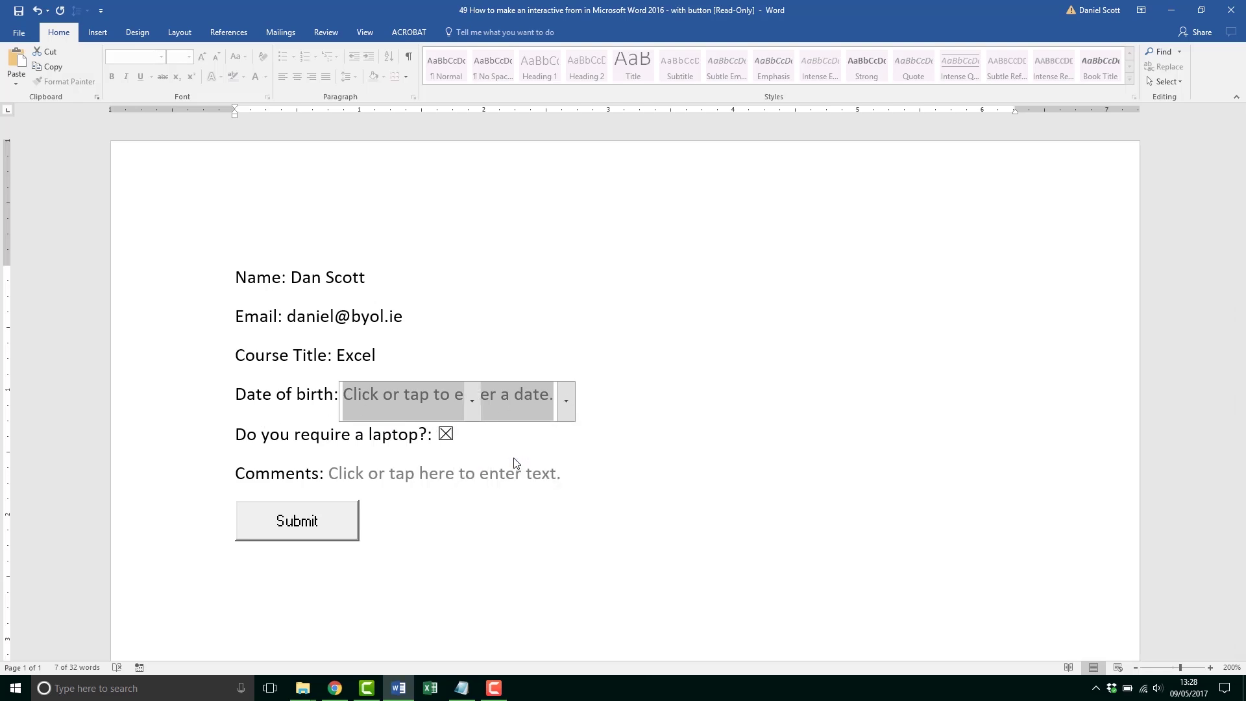
# Step: Untick the laptop box and type a short comment in the Comments field
pyautogui.click(446, 436)
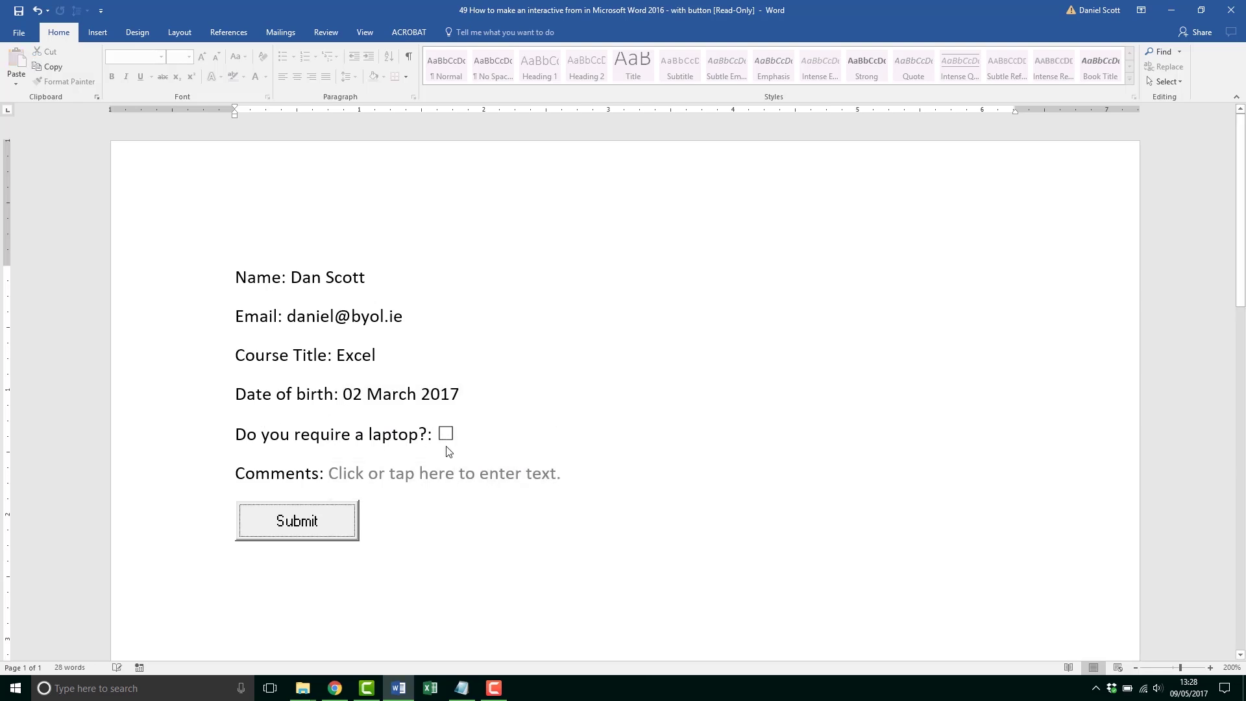
pyautogui.click(403, 475)
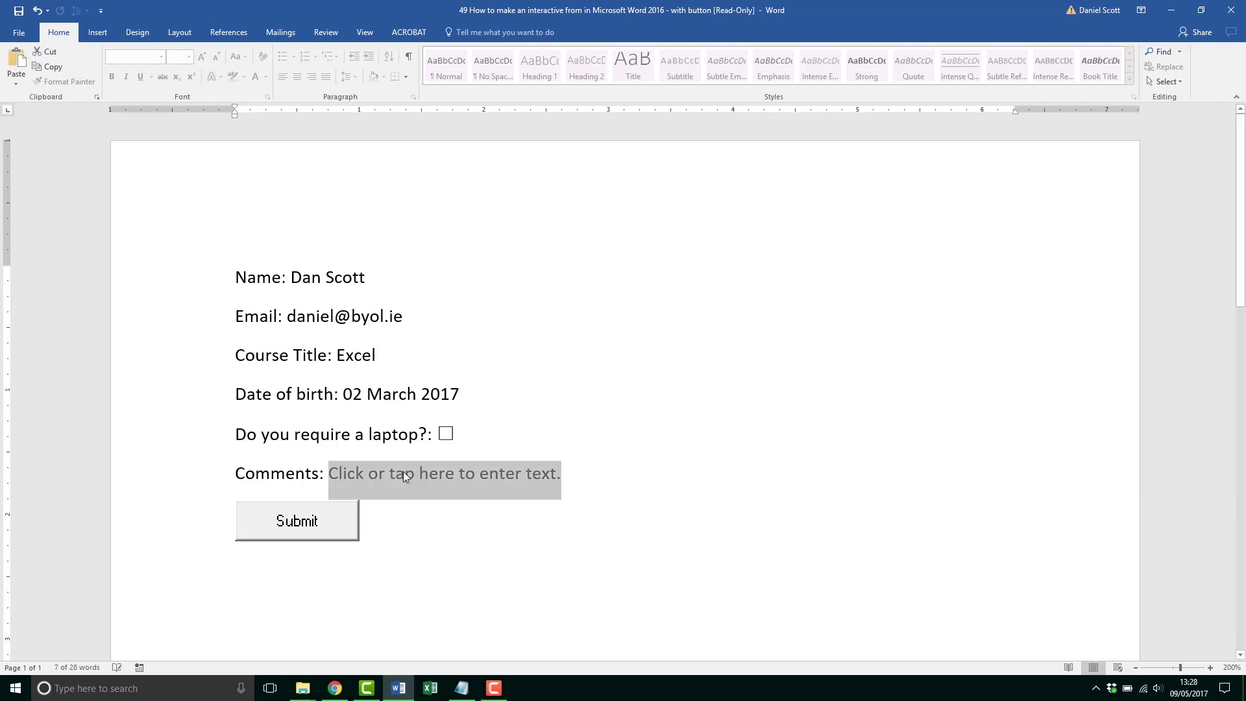
pyautogui.write('Dear Dan... you are pretty amazing and so modest.')
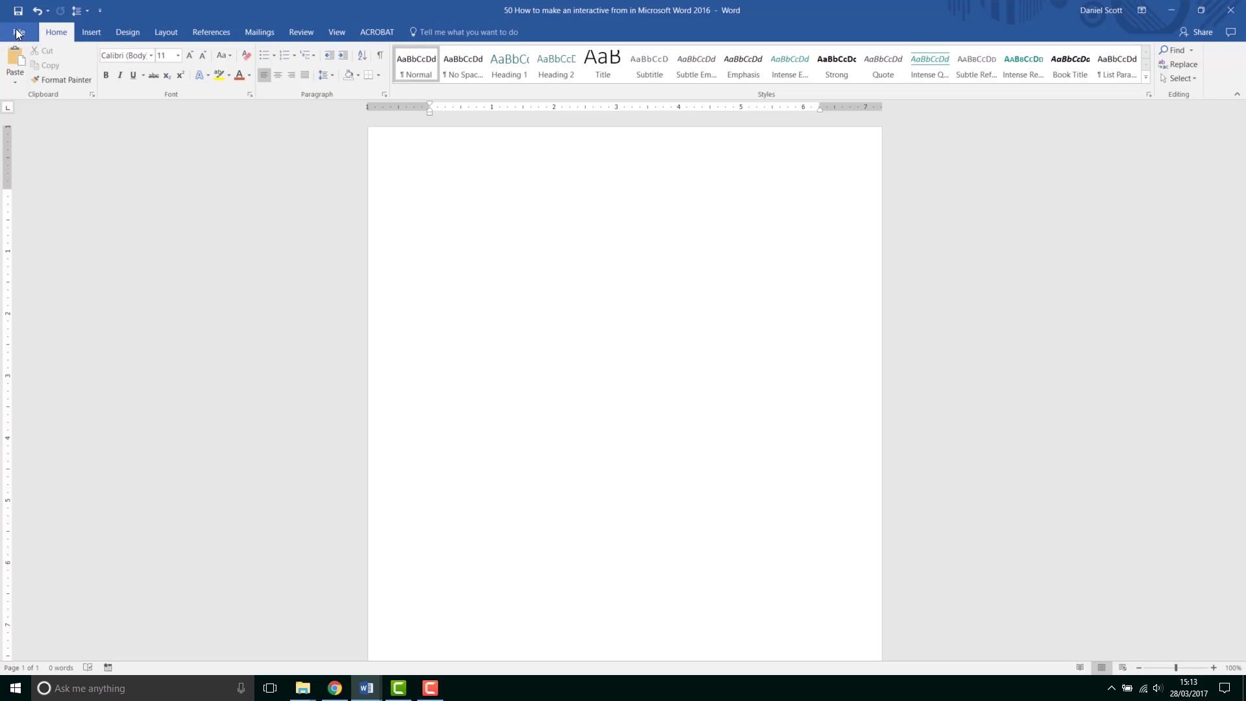
# Step: Open the Form copy document and select its six form label lines
pyautogui.click(16, 32)
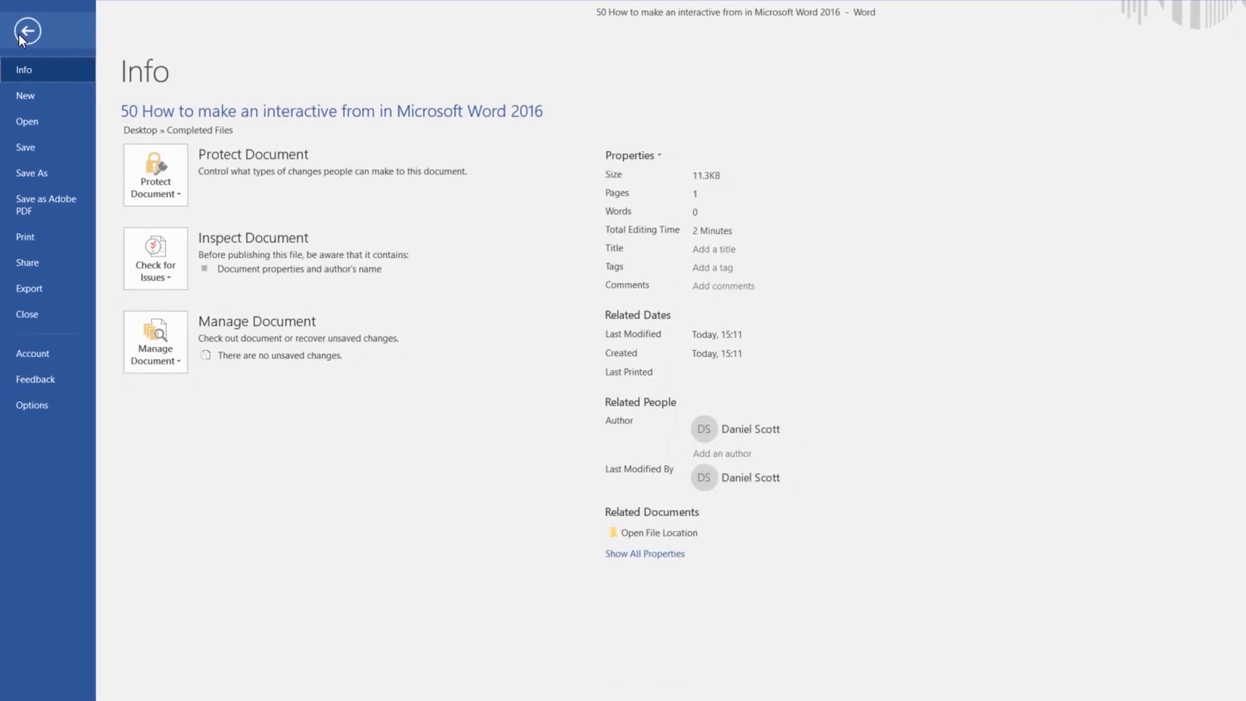
pyautogui.click(48, 133)
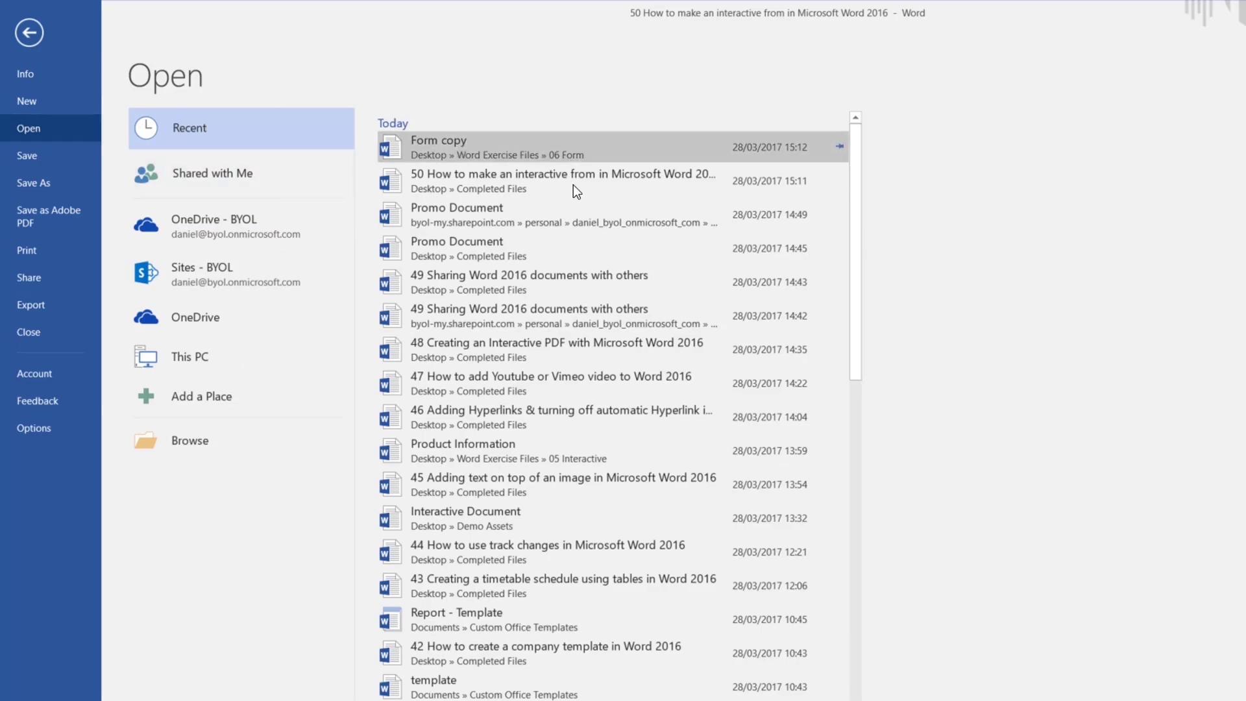
pyautogui.click(571, 150)
pyautogui.moveTo(651, 388); pyautogui.dragTo(516, 241)
pyautogui.hotkey('ctrl', 'c')
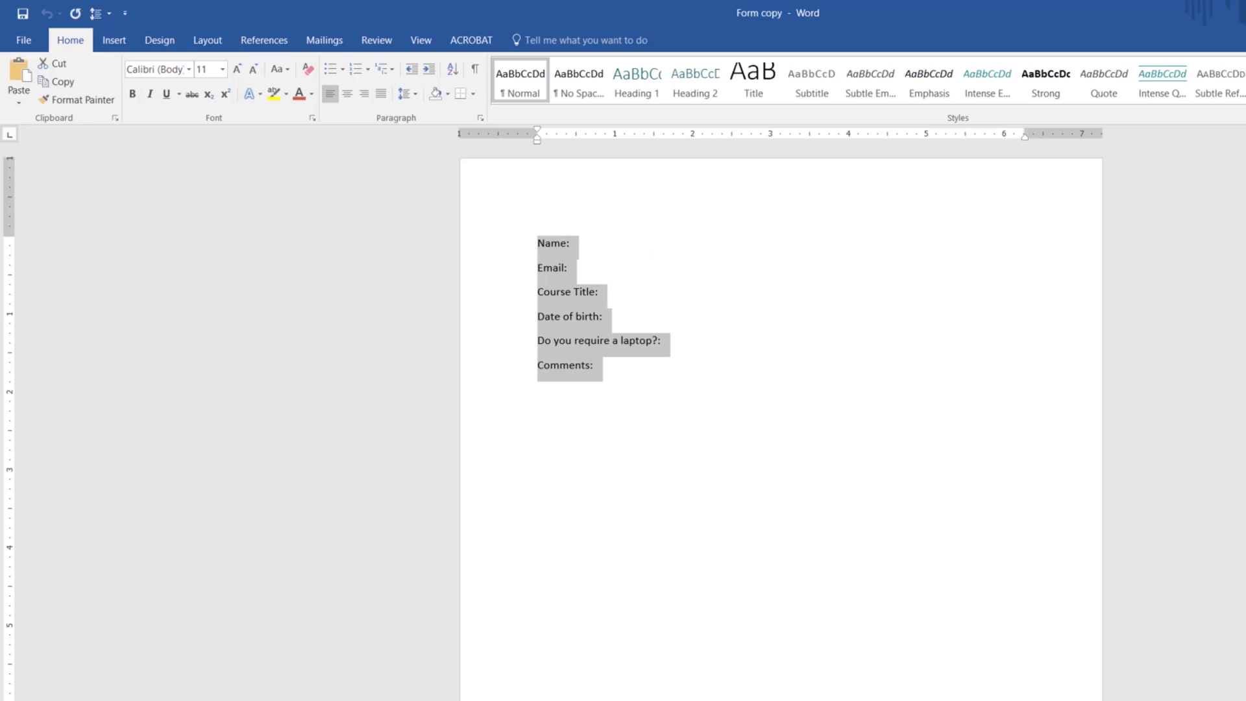
# Step: Paste the six labels into the new document and undo the stray underscores after Name:
pyautogui.hotkey('alt', 'Tab')
pyautogui.hotkey('ctrl', 'v')
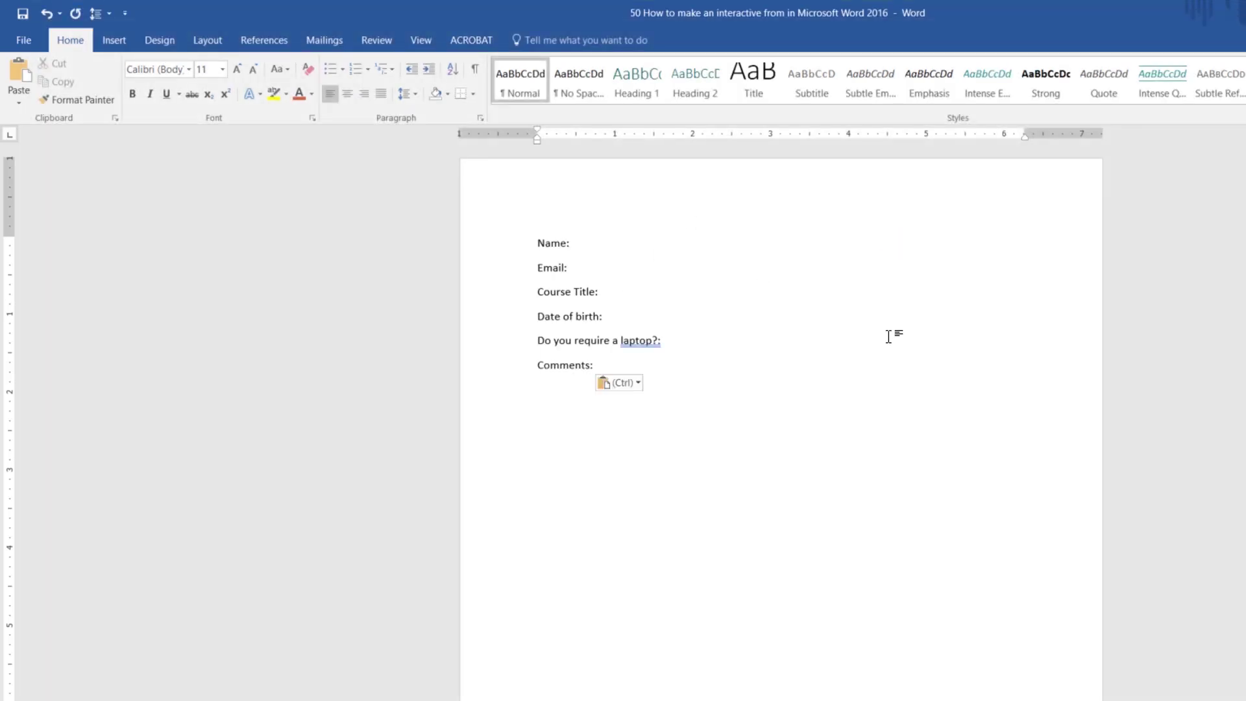
pyautogui.click(617, 245)
pyautogui.write('__')
pyautogui.write('ashraf')
pyautogui.hotkey('ctrl', 'z')
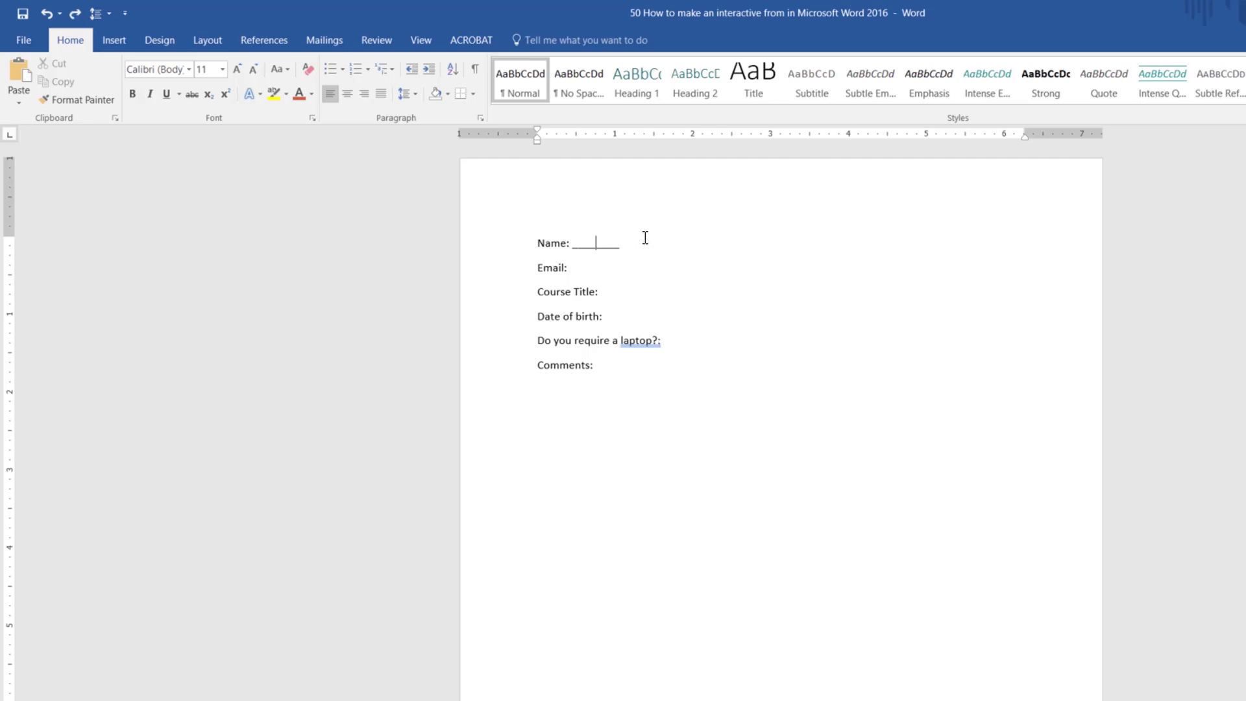
pyautogui.hotkey('ctrl', 'z')
# Step: Enable the Developer tab in Word Options' Customize Ribbon and switch to it
pyautogui.click(34, 49)
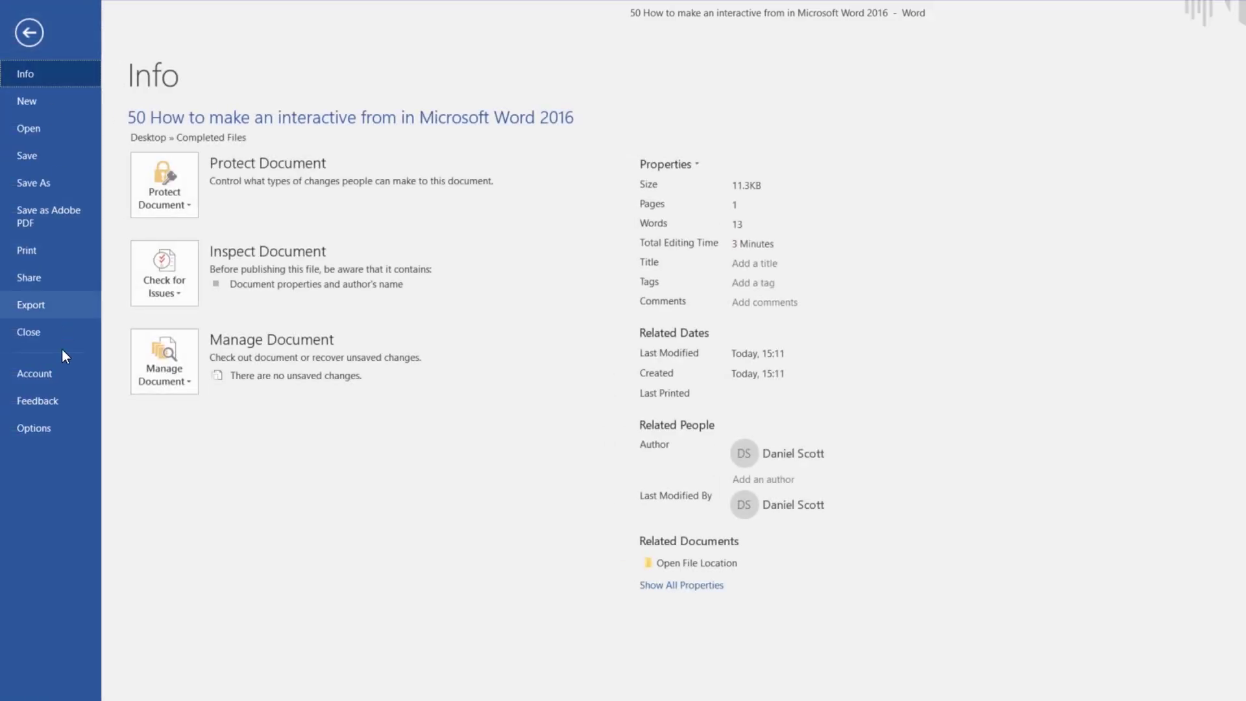
pyautogui.click(36, 428)
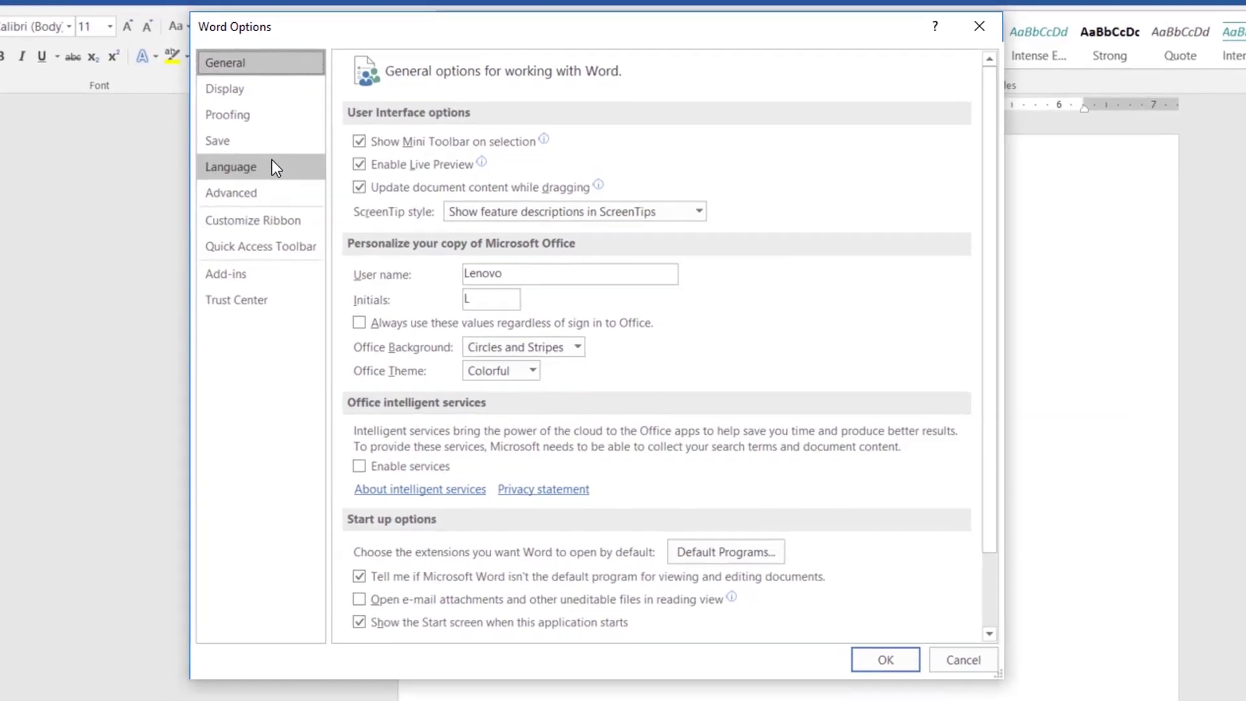
pyautogui.click(254, 221)
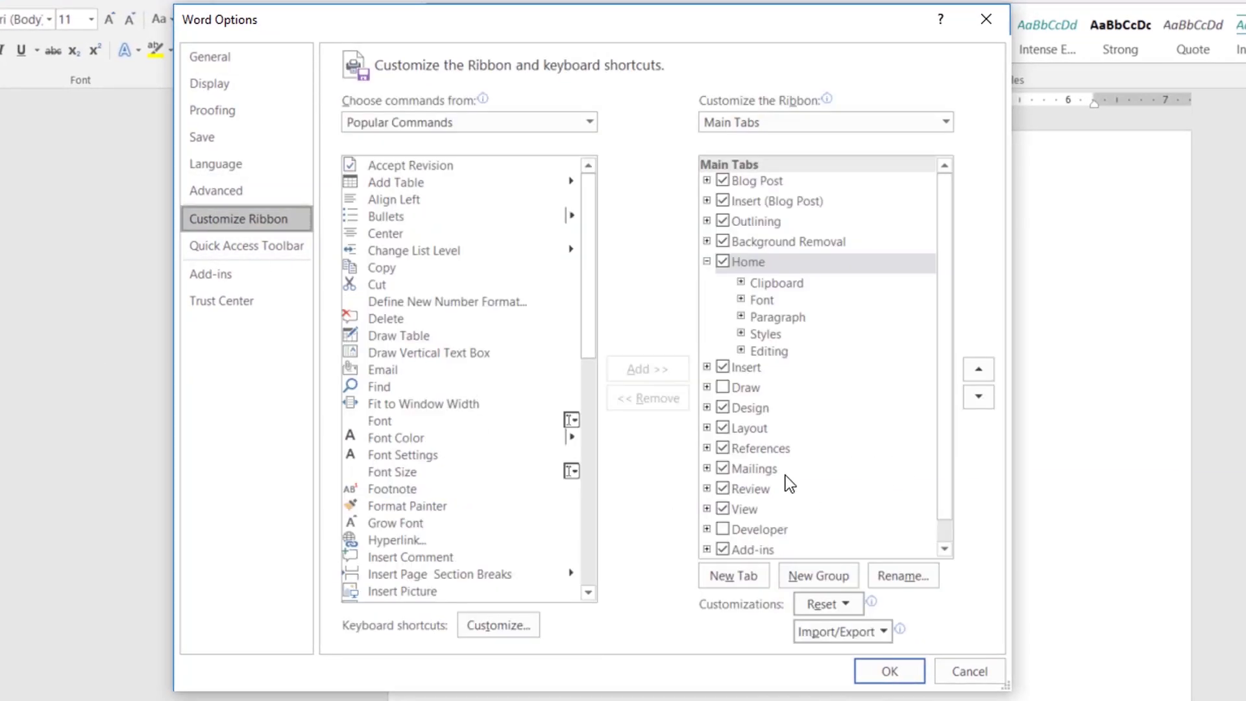
pyautogui.click(723, 529)
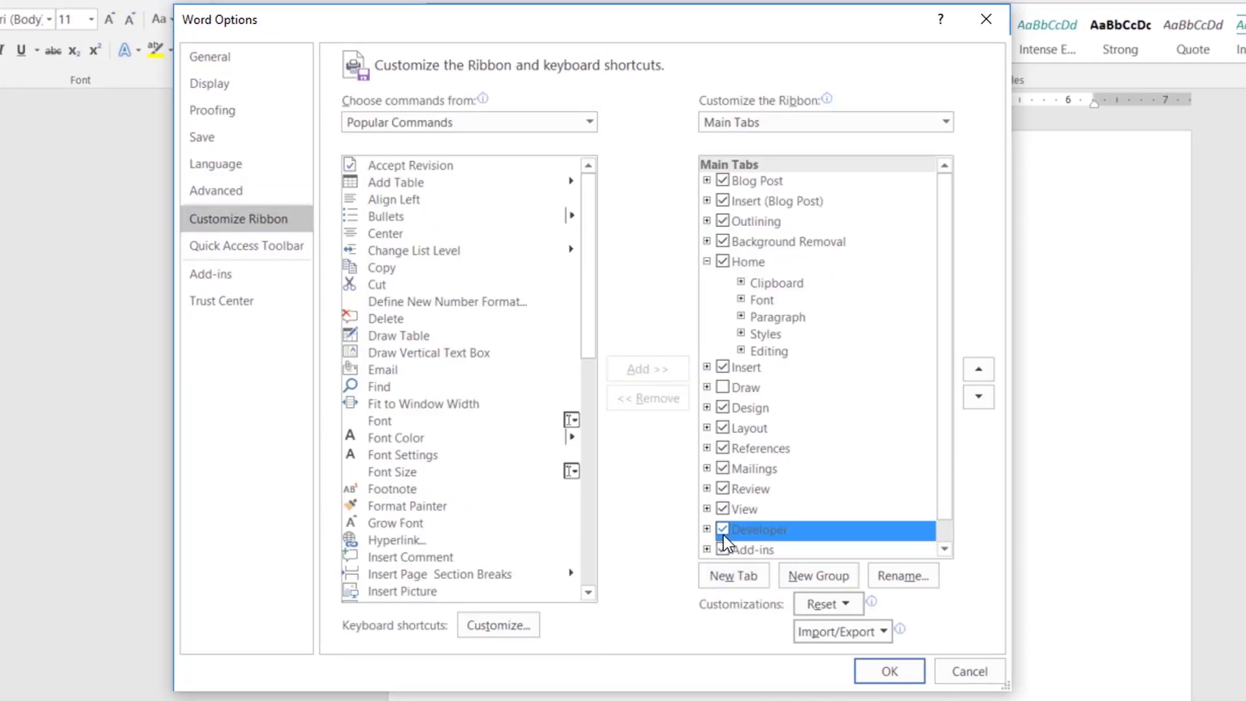
pyautogui.click(890, 673)
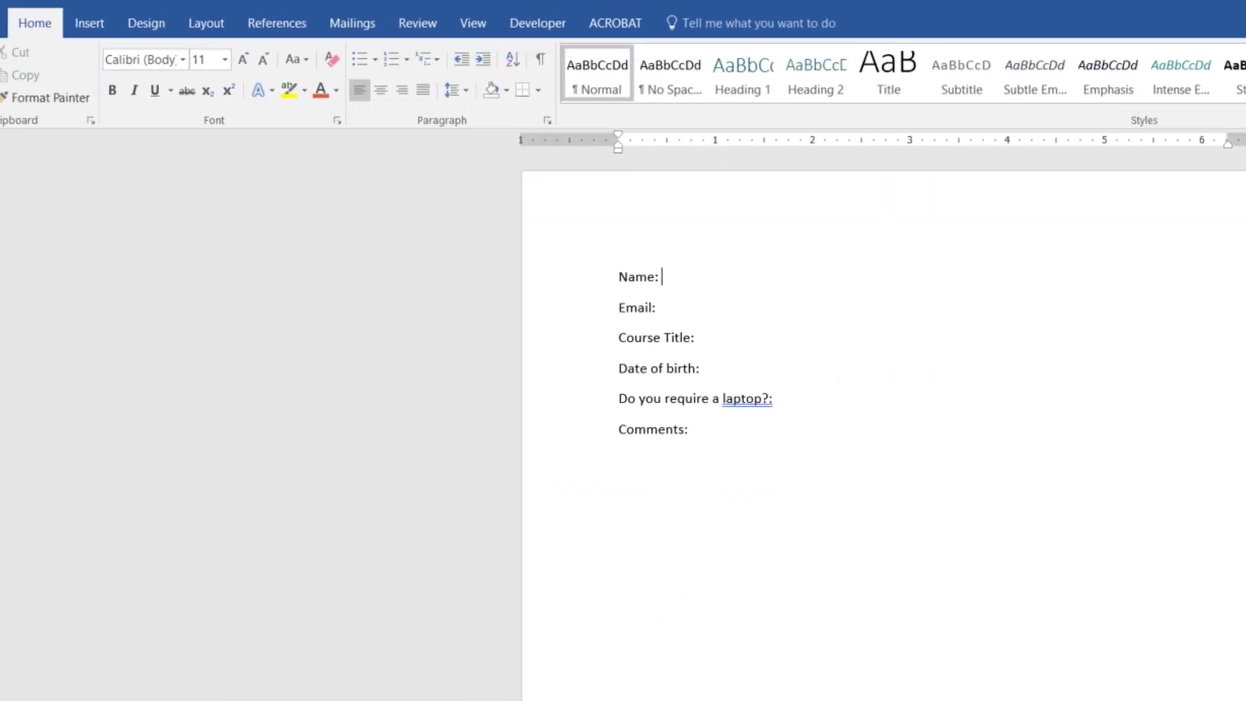
pyautogui.click(533, 26)
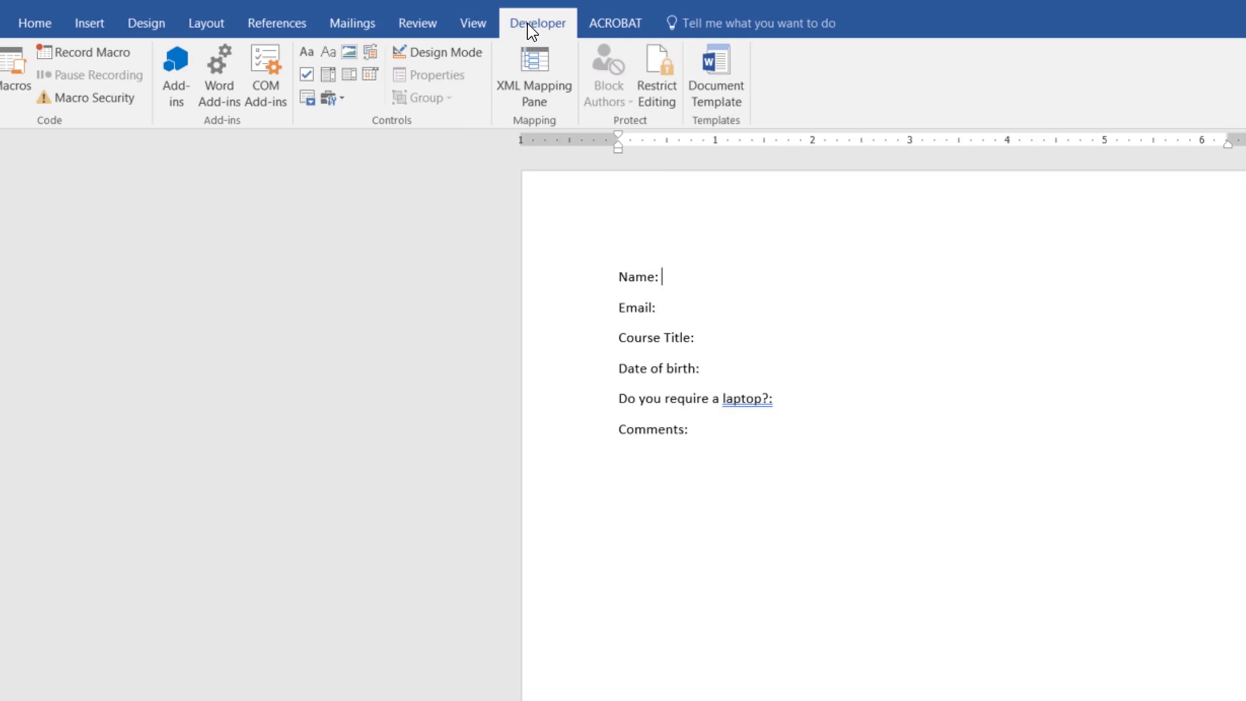
# Step: Type a sample full name into the Name content control and preview it
pyautogui.click(671, 278)
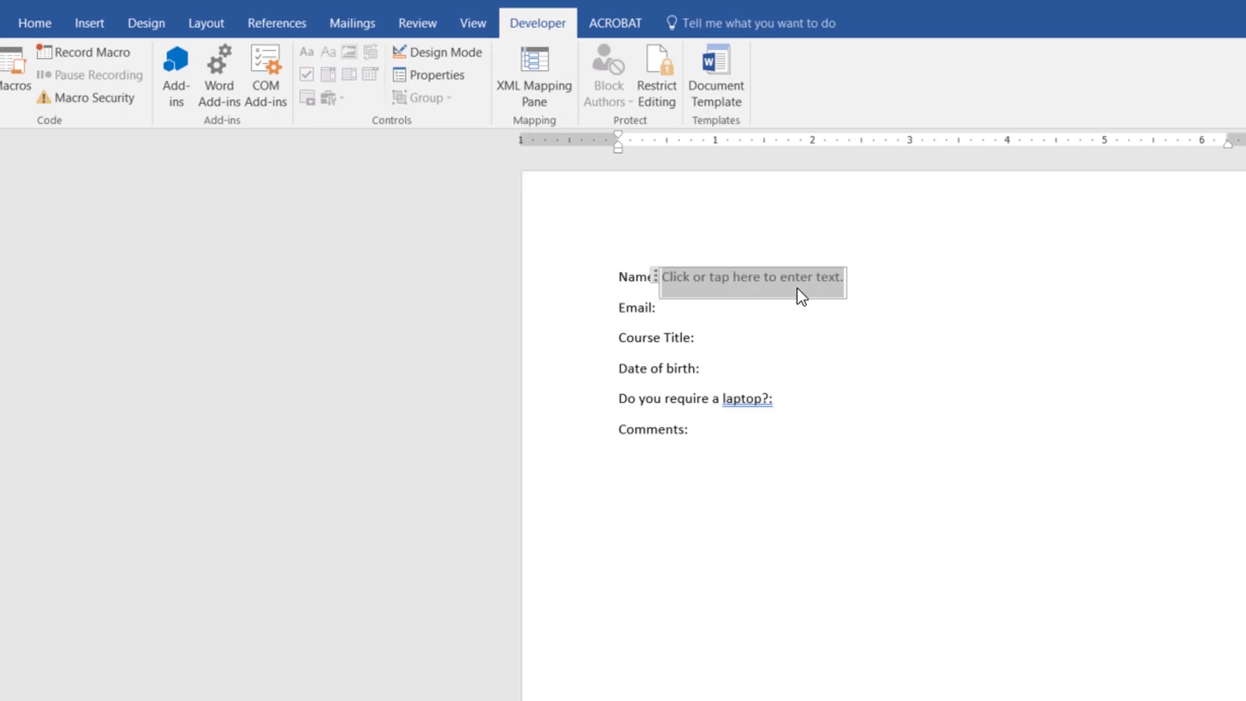
pyautogui.click(714, 314)
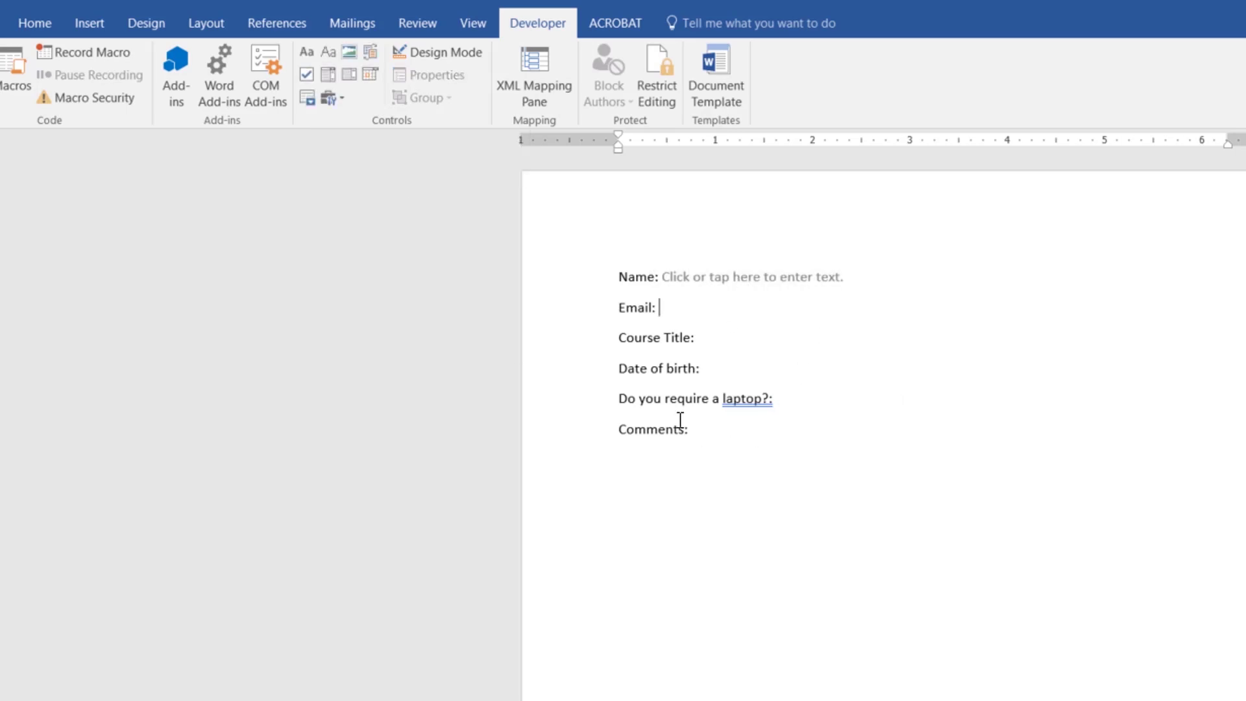
pyautogui.click(741, 282)
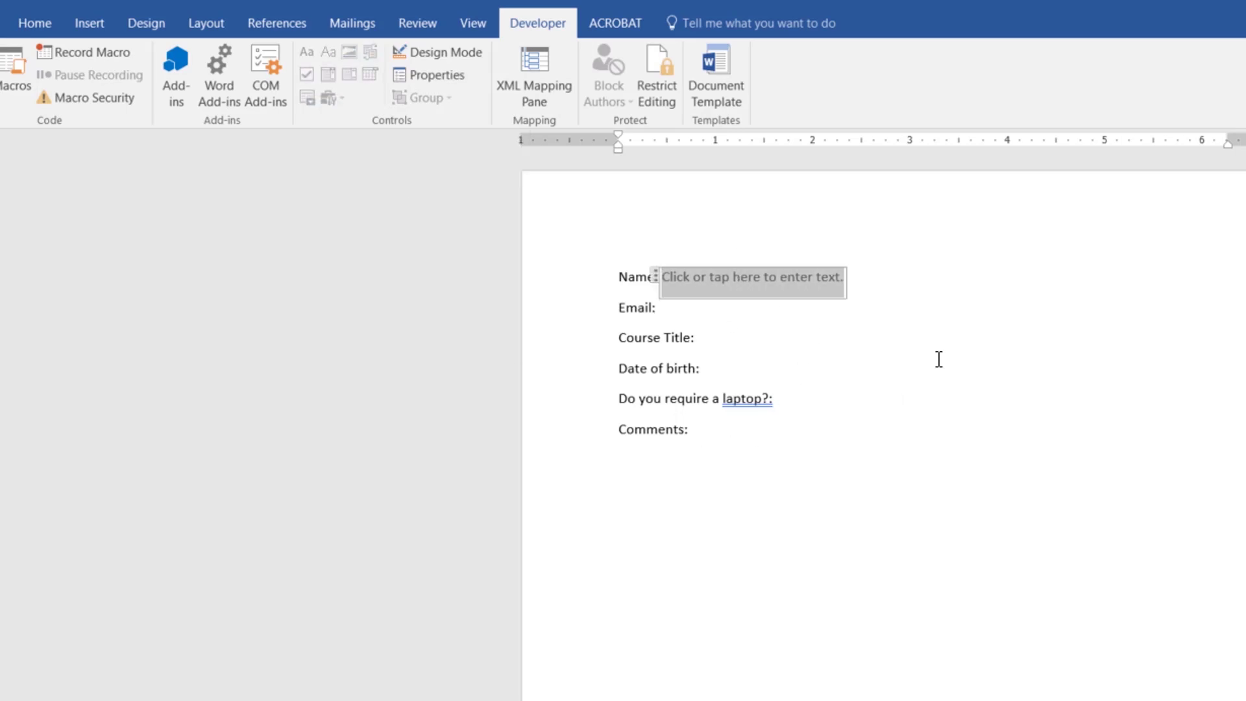
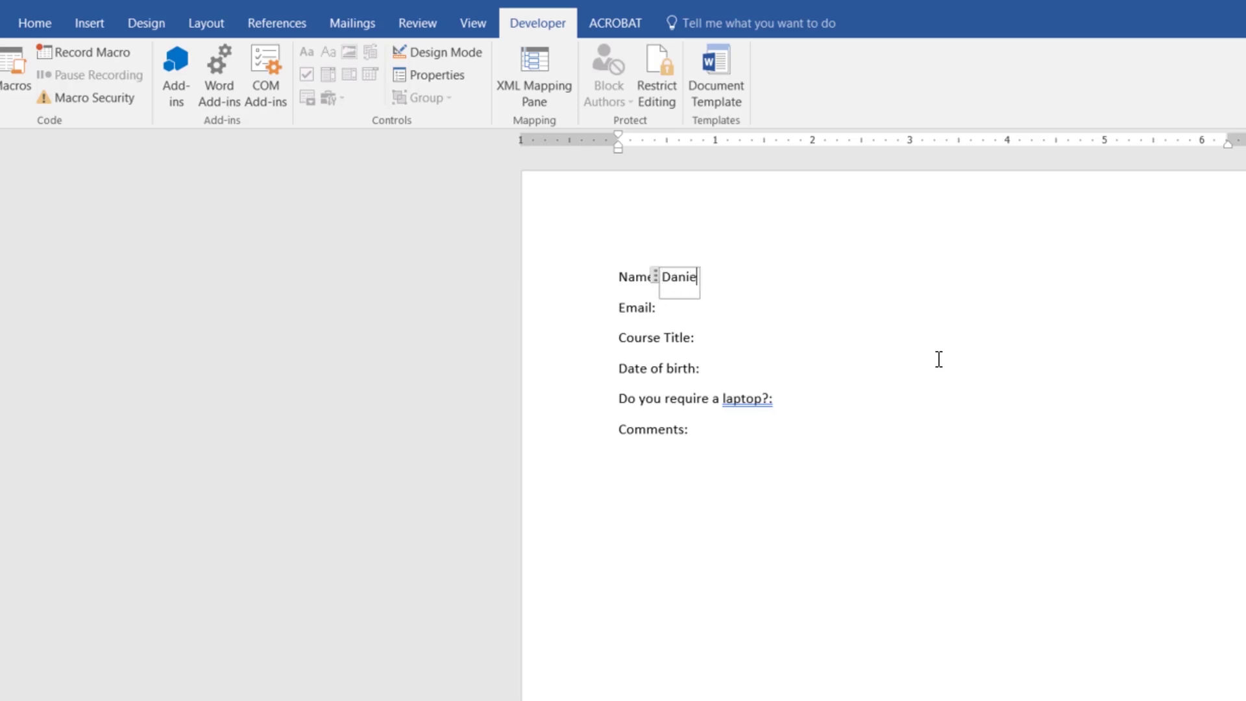
pyautogui.click(765, 336)
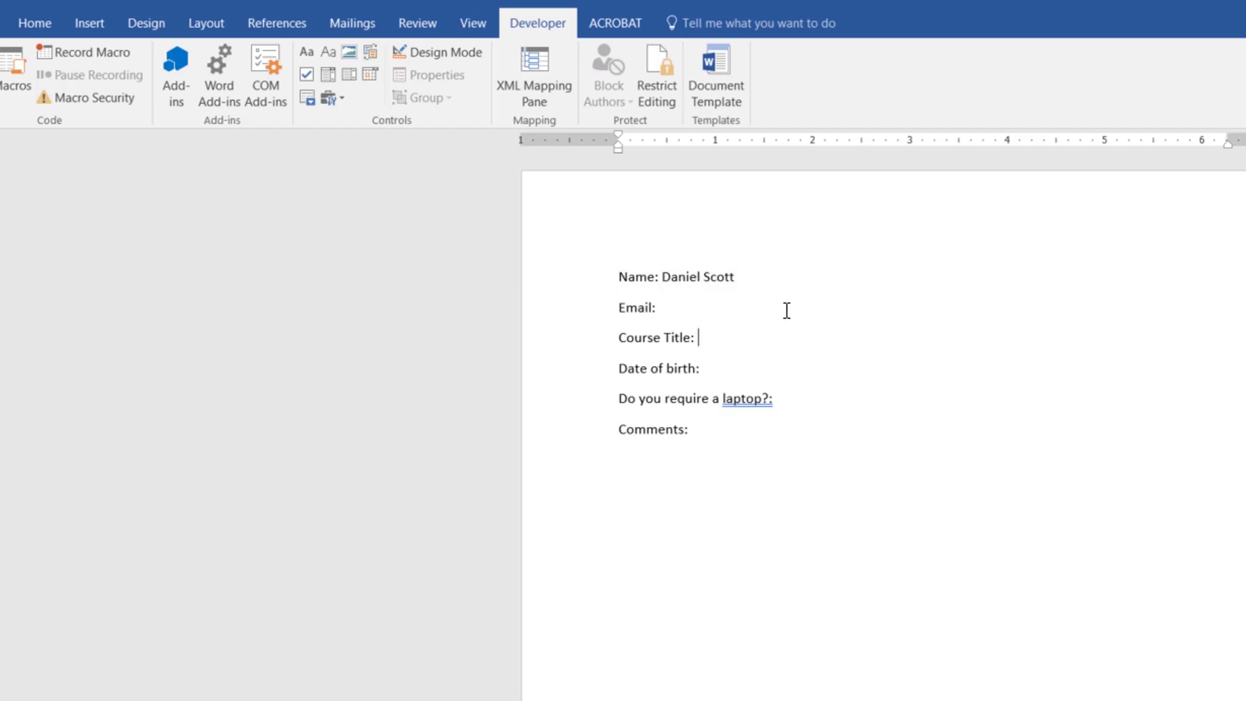
# Step: Undo the sample name so the Name placeholder prompt returns
pyautogui.click(691, 276)
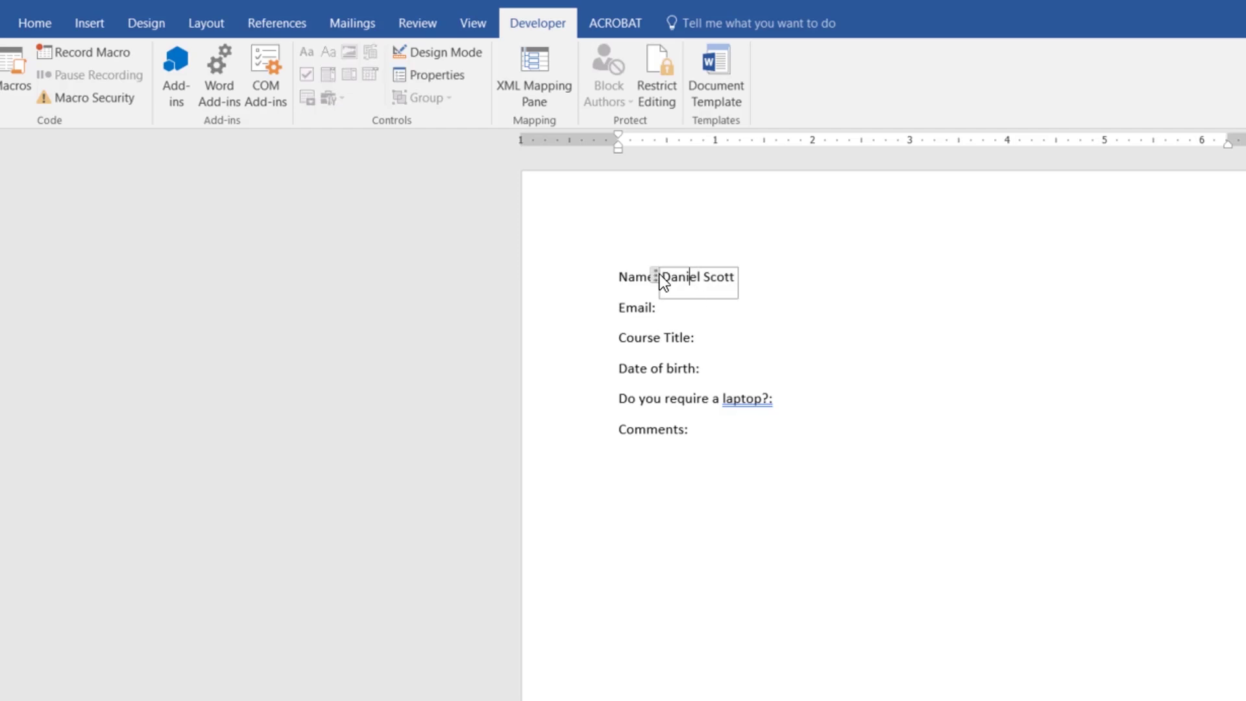
pyautogui.hotkey('ctrl', 'z')
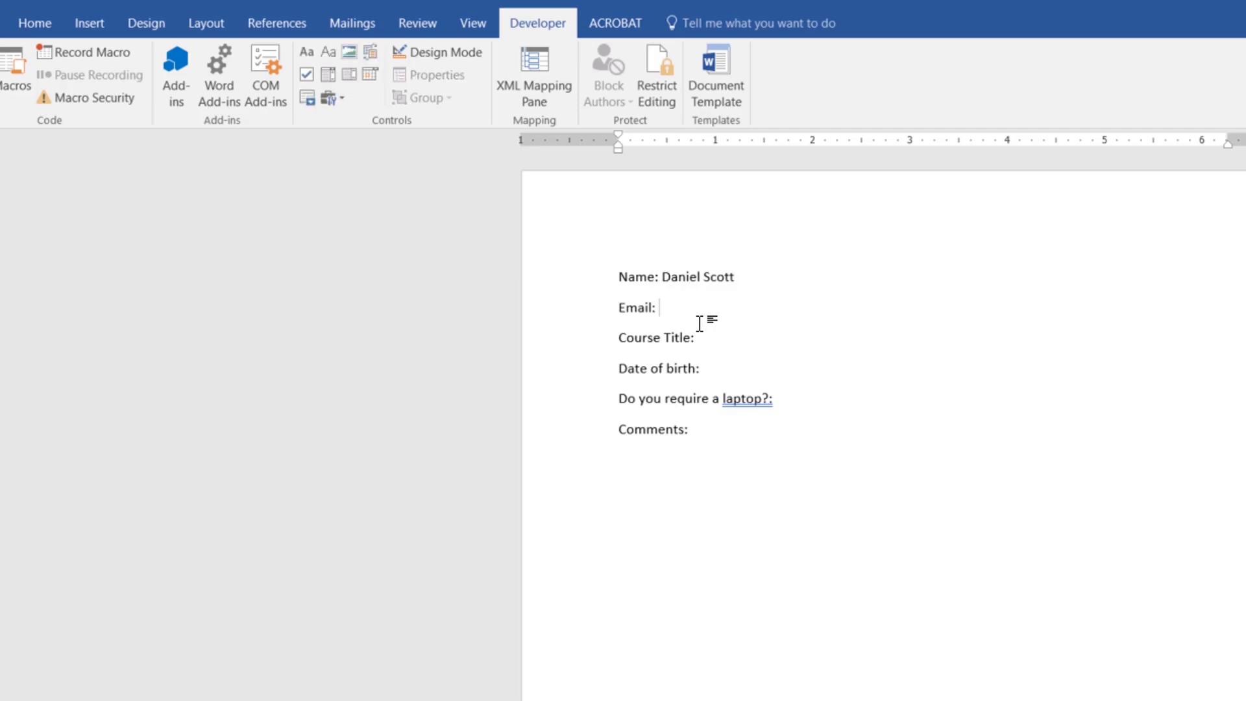
pyautogui.hotkey('ctrl', 'z')
pyautogui.hotkey('ctrl', 'z')
pyautogui.hotkey('ctrl', 'z')
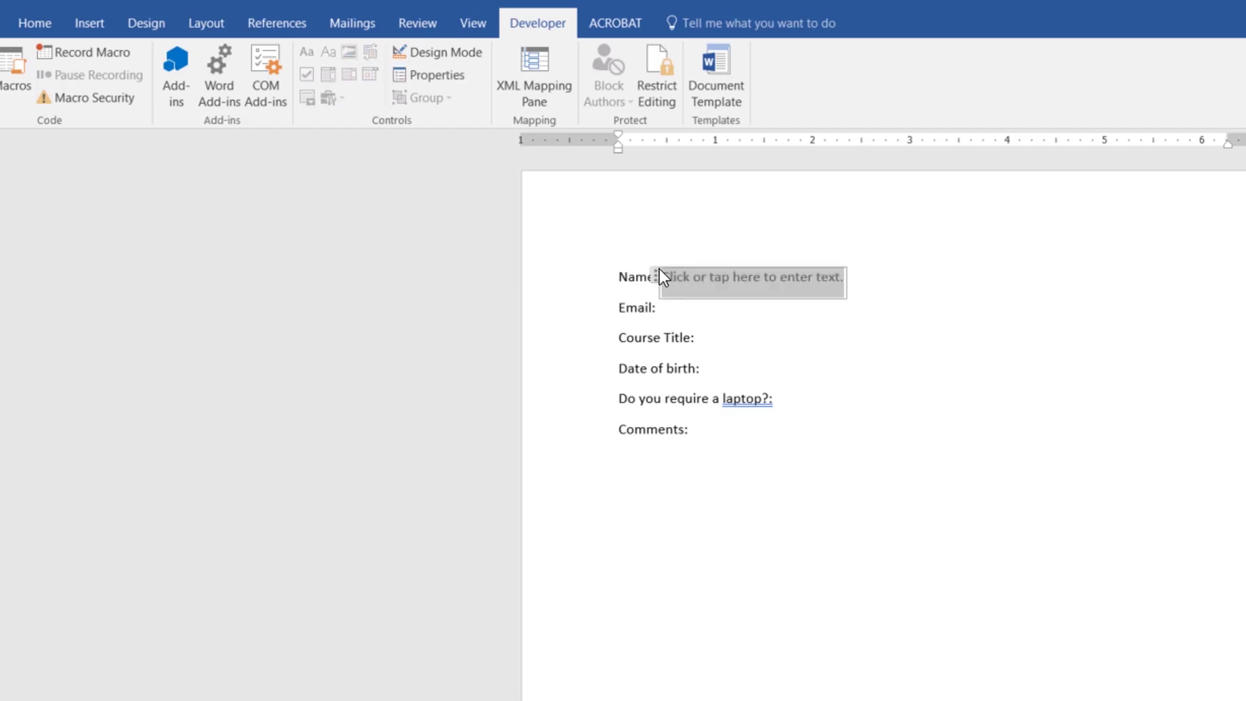
# Step: Set the Name control's Show as to None, leaving the typed-text style option off
pyautogui.click(754, 310)
pyautogui.click(729, 287)
pyautogui.click(434, 77)
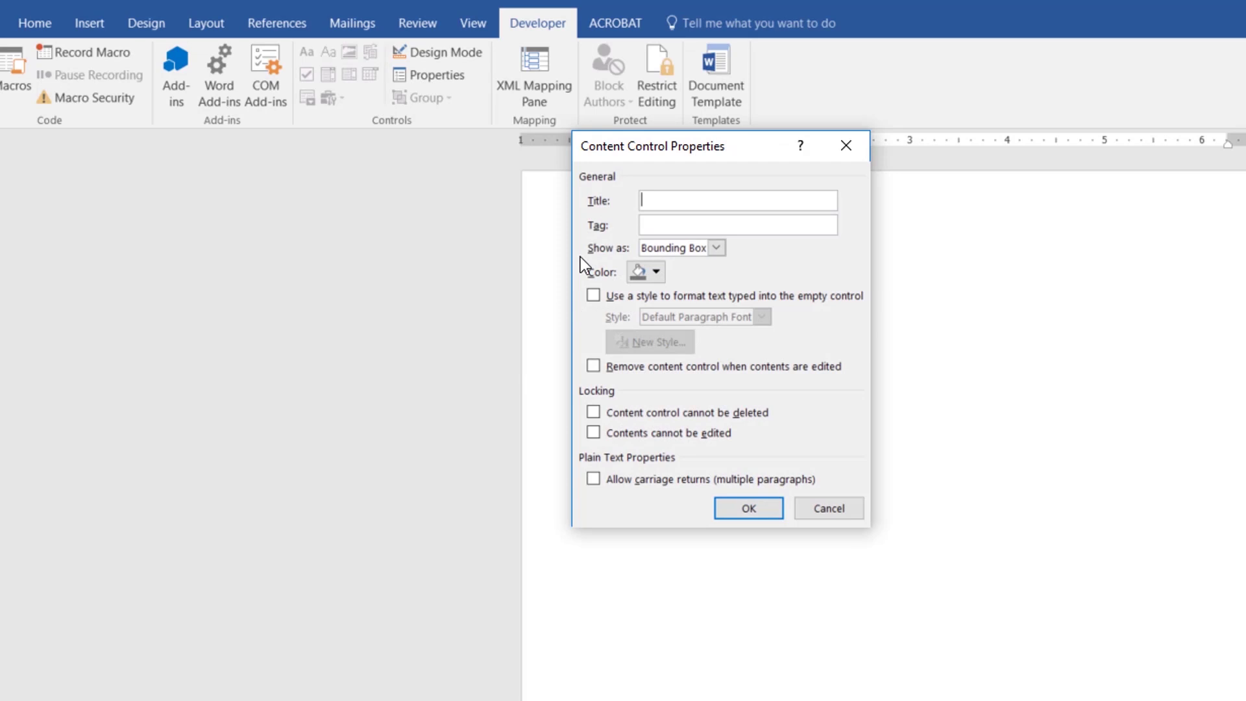
pyautogui.click(716, 248)
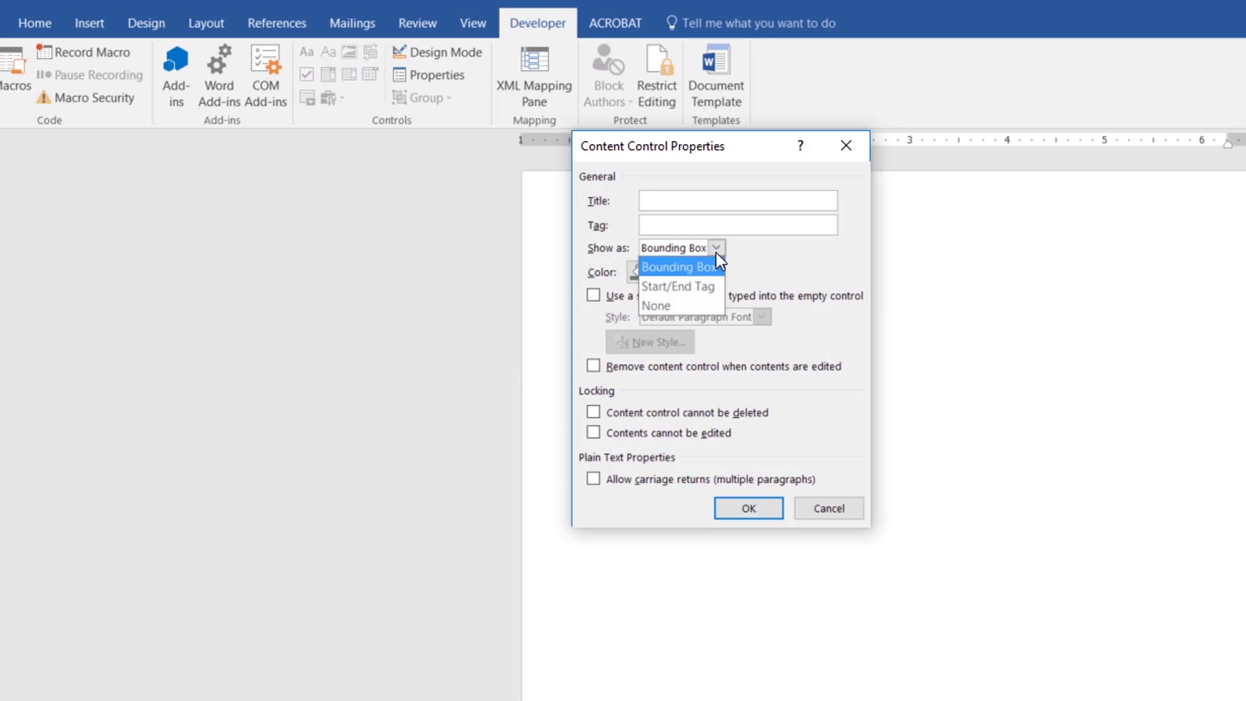
pyautogui.click(656, 307)
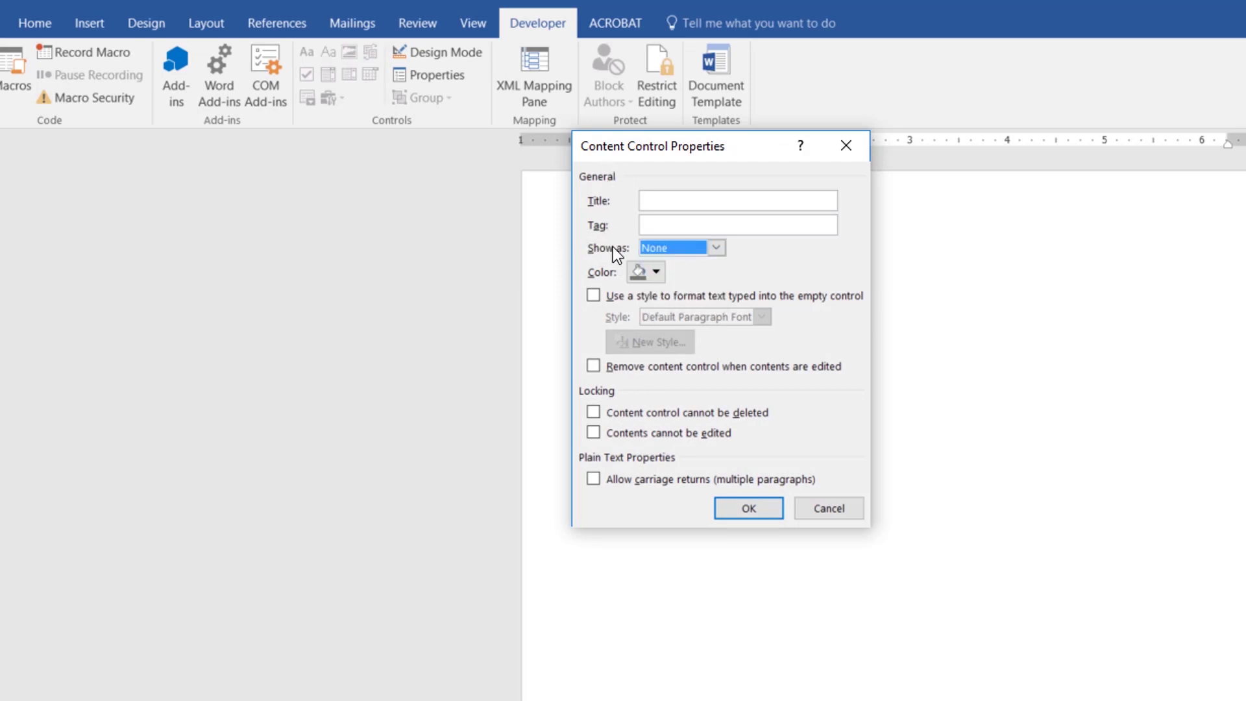
pyautogui.click(617, 295)
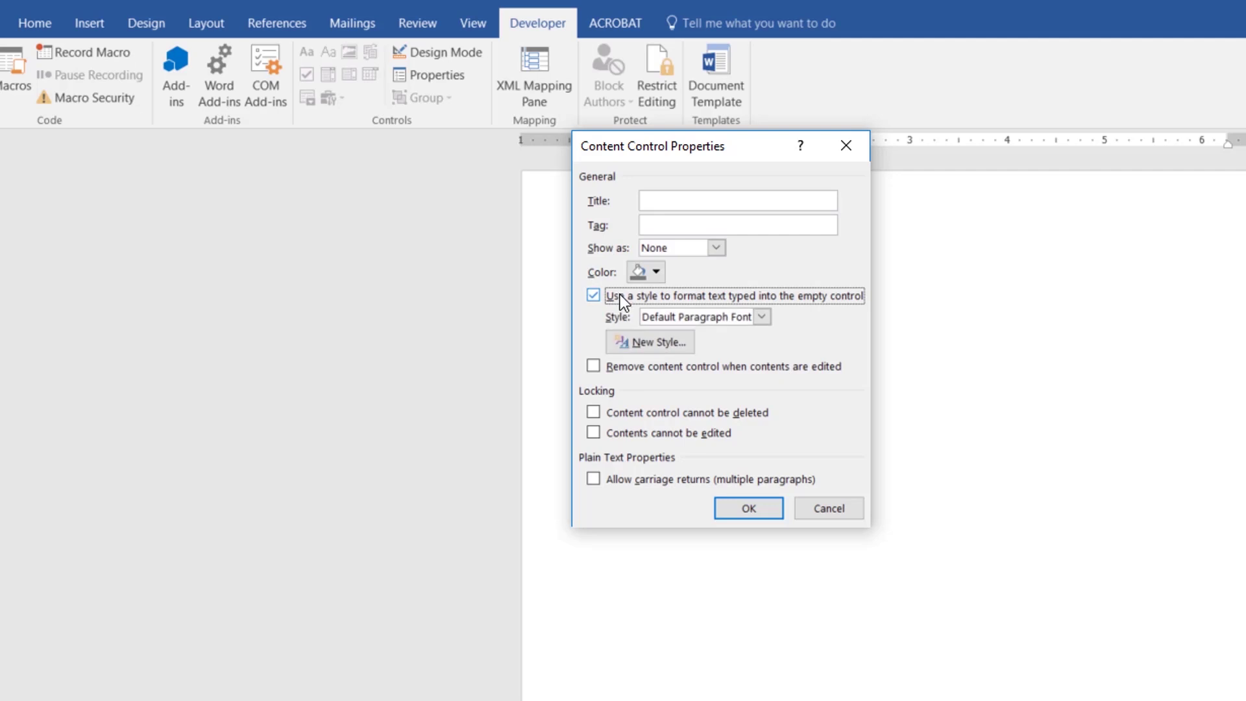
pyautogui.click(761, 317)
pyautogui.click(721, 333)
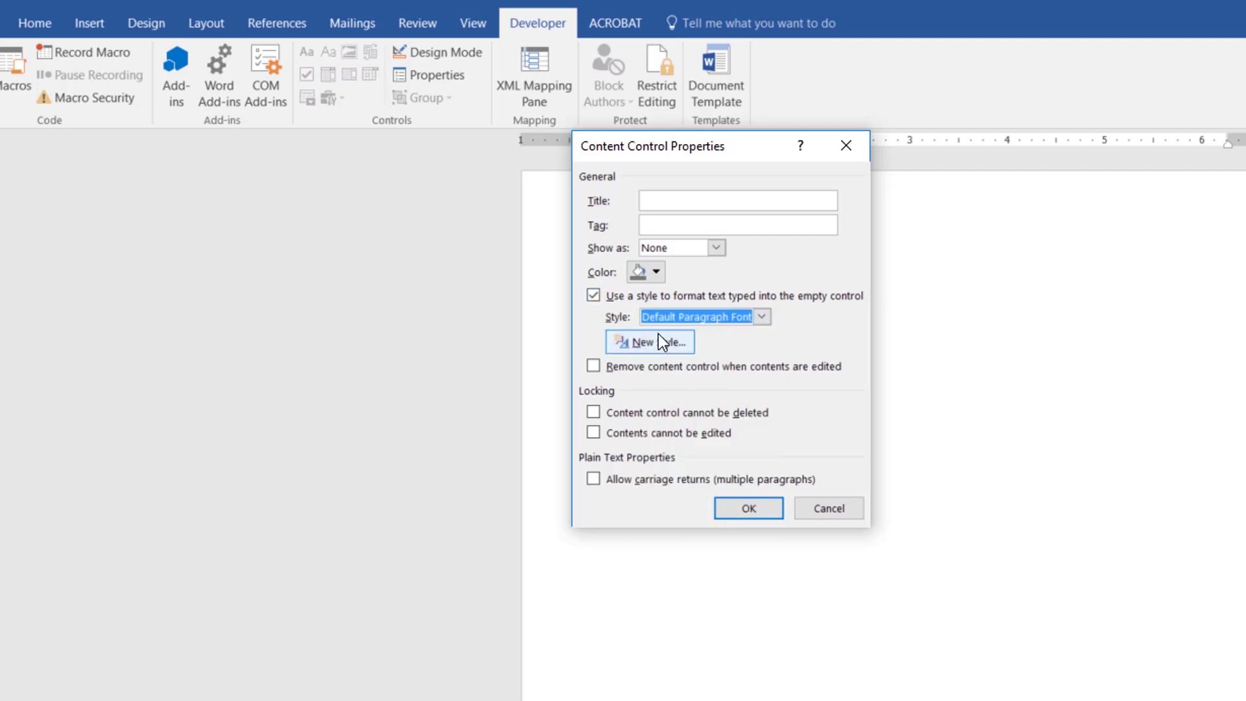
pyautogui.click(599, 293)
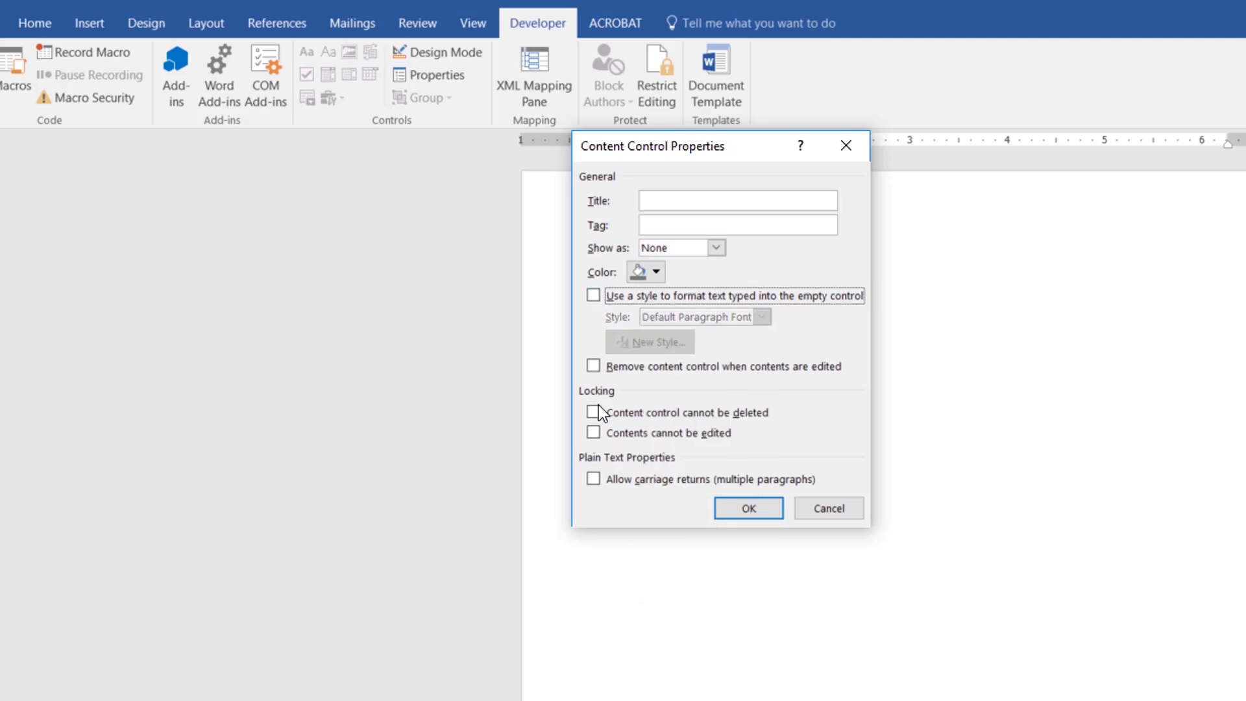
pyautogui.click(756, 507)
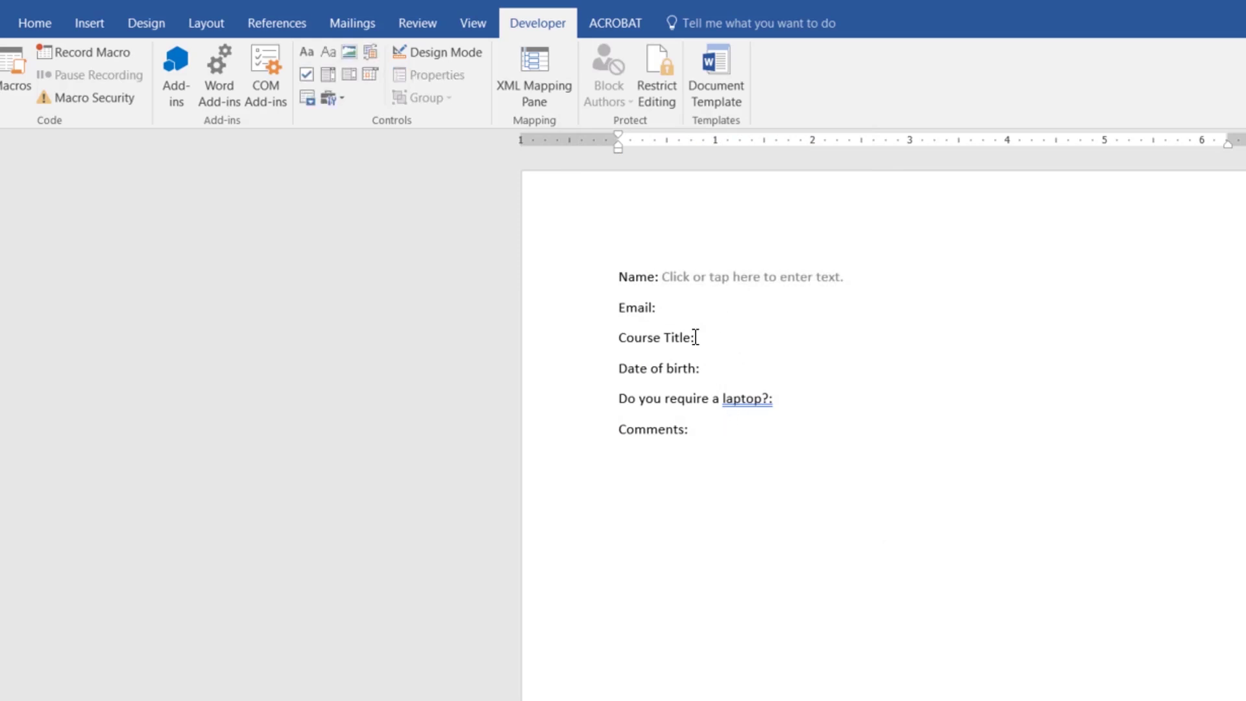
# Step: Test the Name field with a letter, then delete it
pyautogui.click(726, 286)
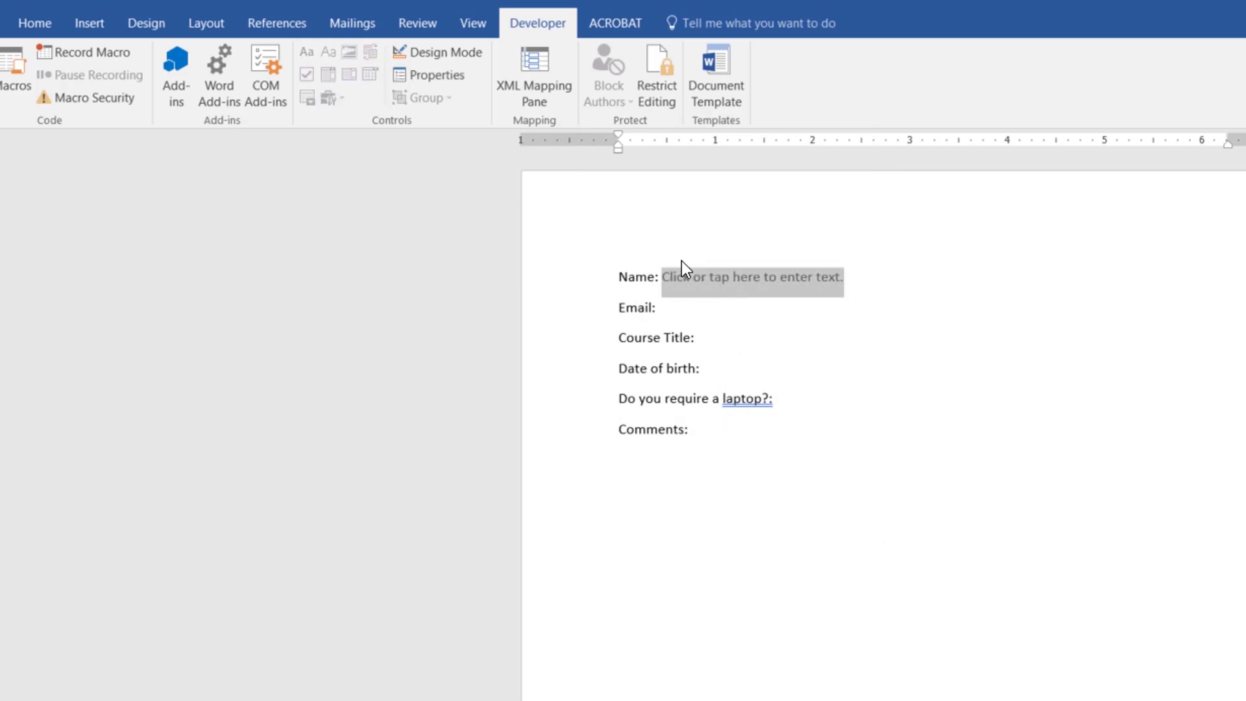
pyautogui.write('d')
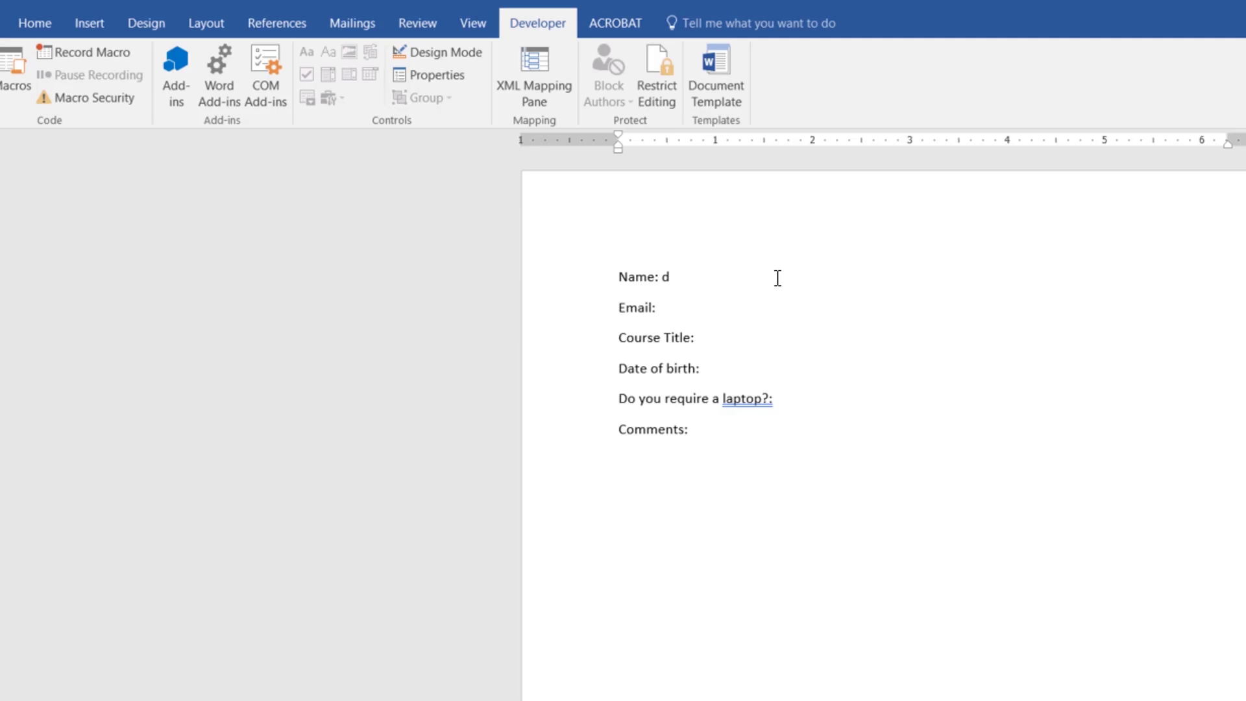
pyautogui.press('BackSpace')
# Step: Insert a Plain Text content control after Email: with Show as set to None
pyautogui.click(675, 308)
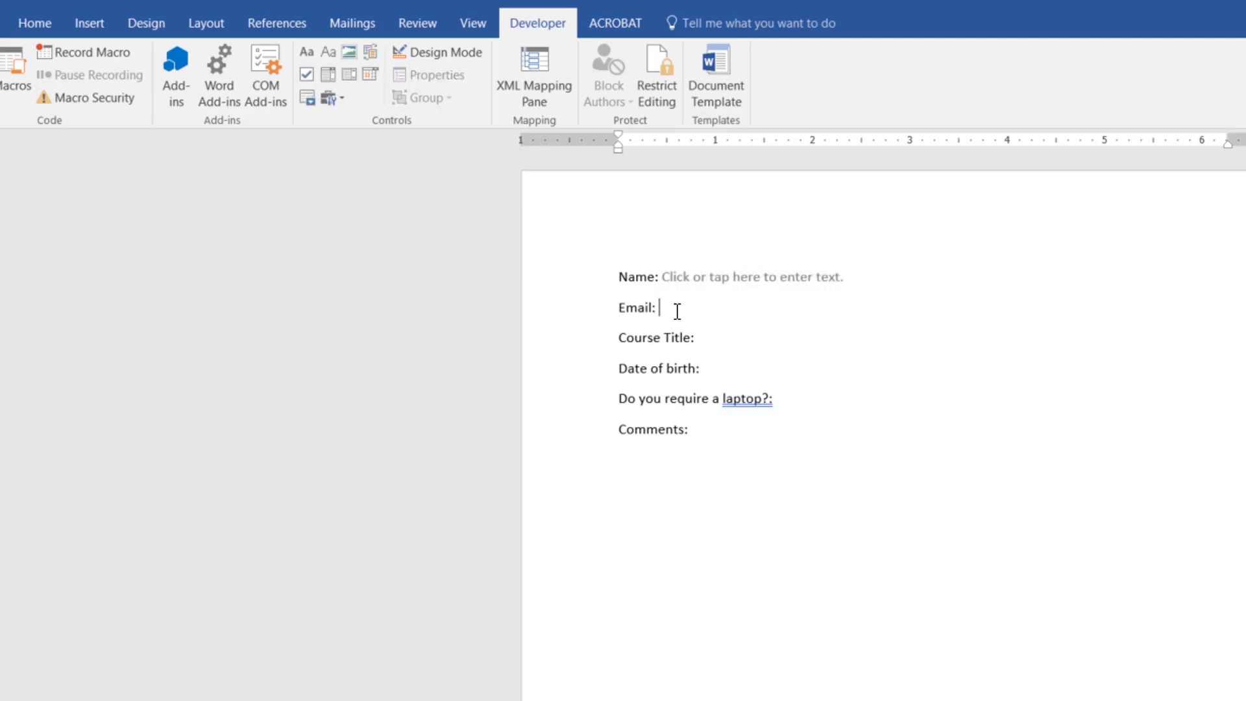
pyautogui.click(328, 52)
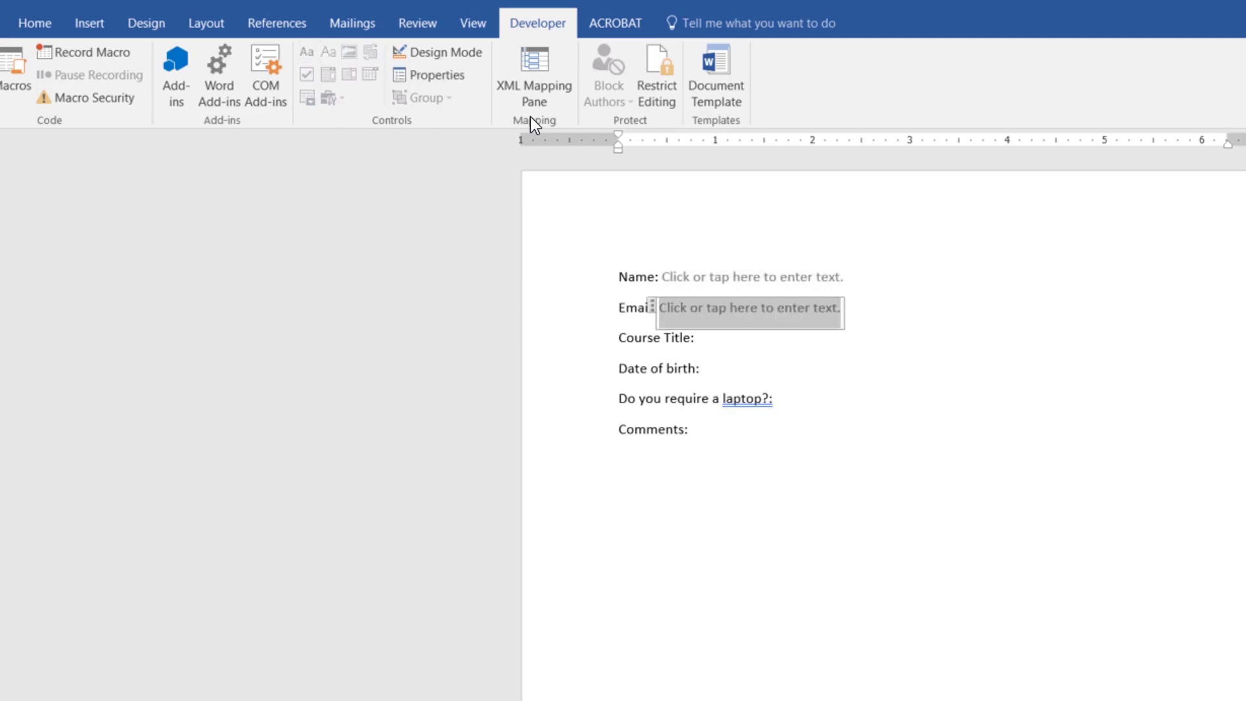
pyautogui.click(463, 74)
pyautogui.click(716, 247)
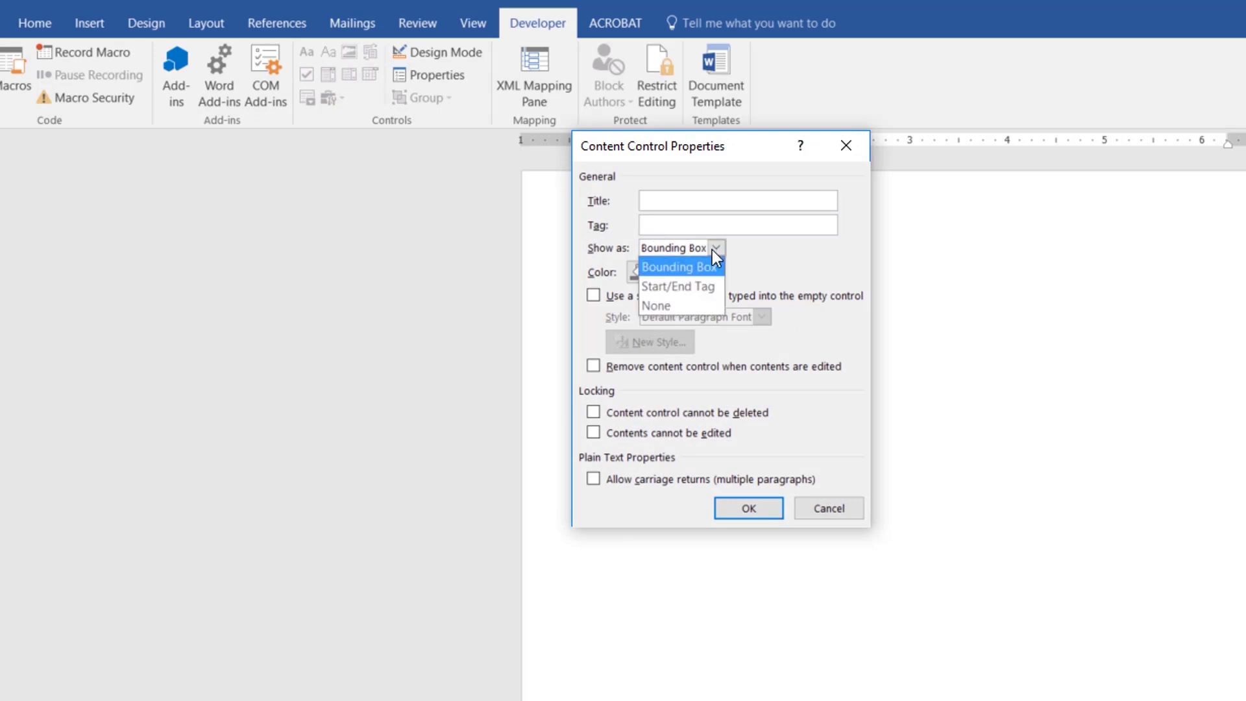
pyautogui.click(655, 305)
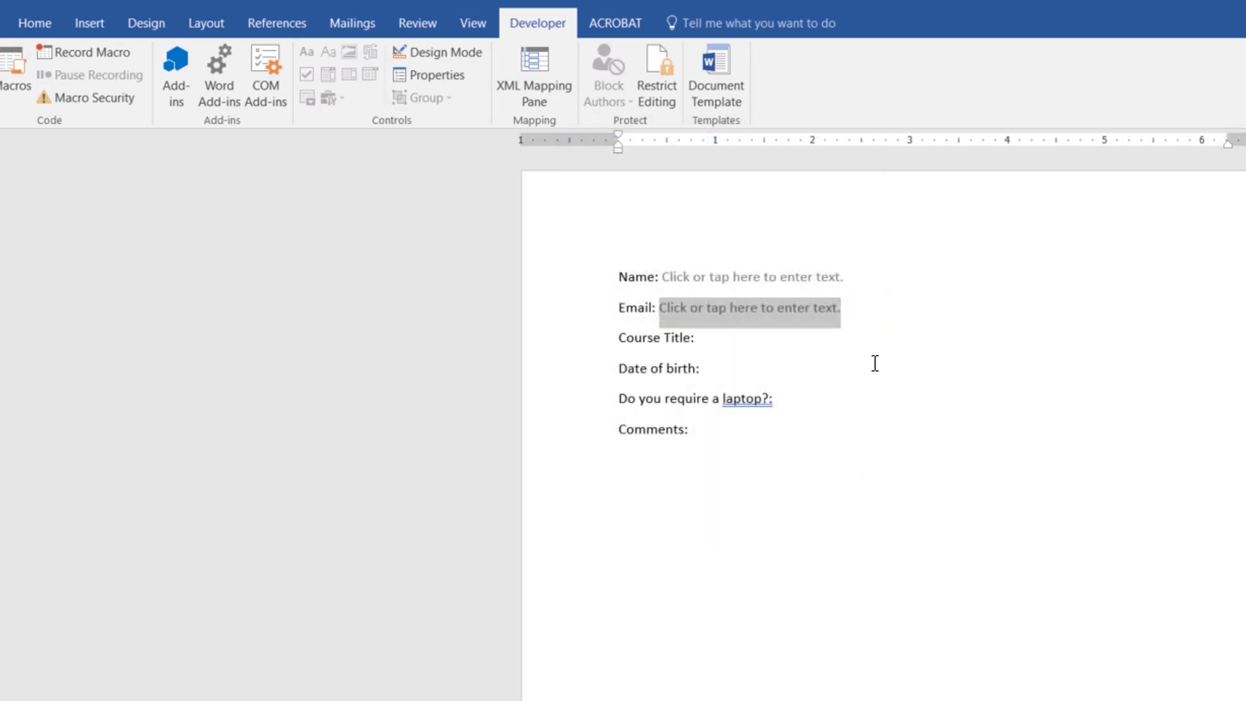
pyautogui.press('Down')
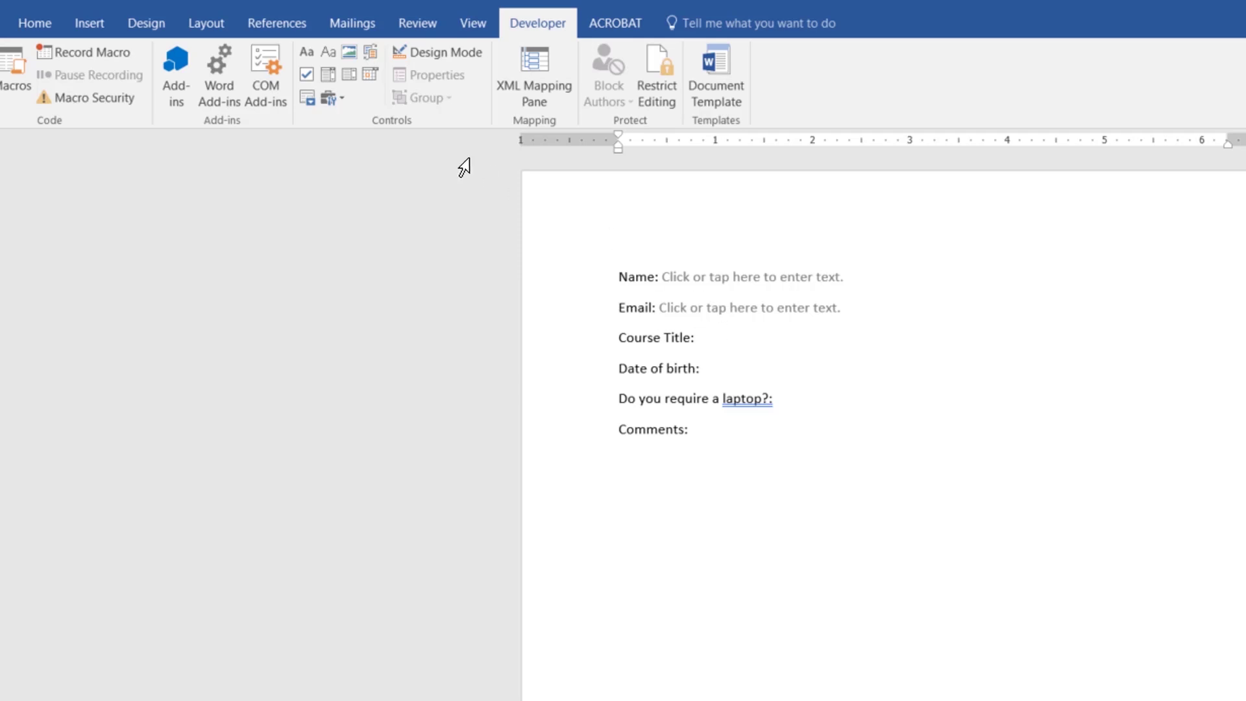
# Step: Insert a drop-down list content control after Course Title:
pyautogui.click(329, 74)
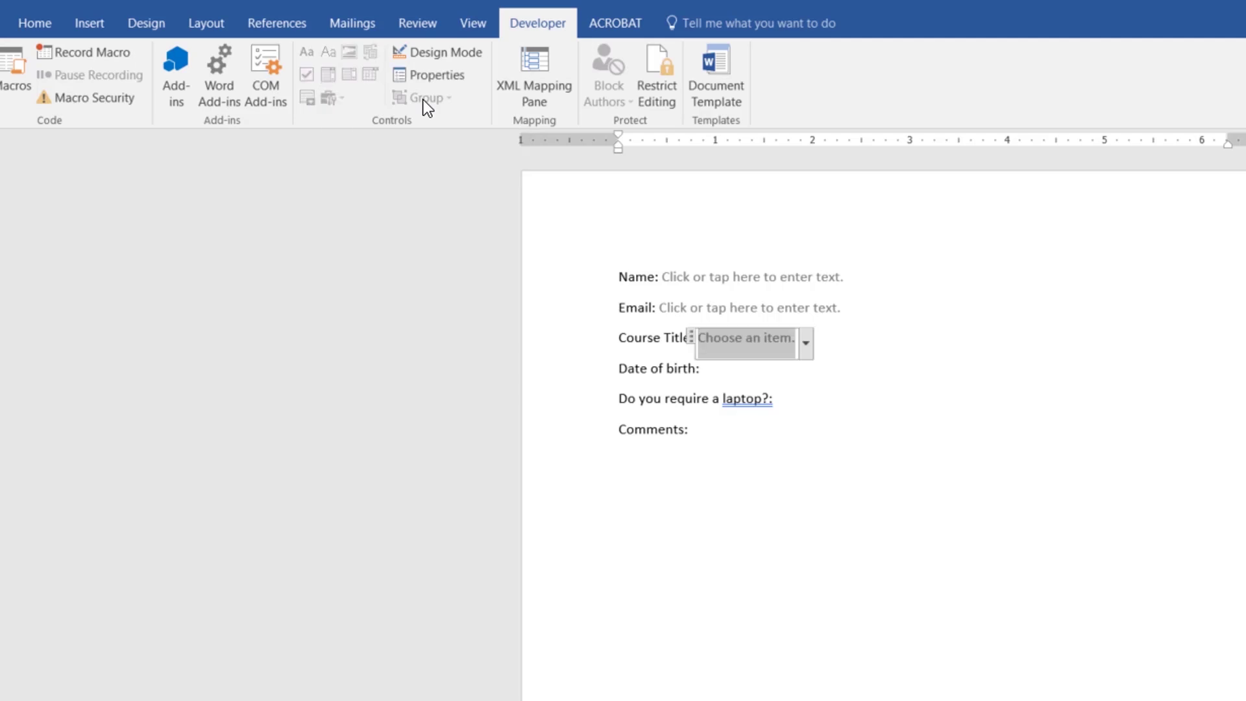
pyautogui.click(807, 347)
pyautogui.click(1026, 448)
# Step: Add InDesign, Excel and Photoshop as choices in the drop-down's properties
pyautogui.click(440, 74)
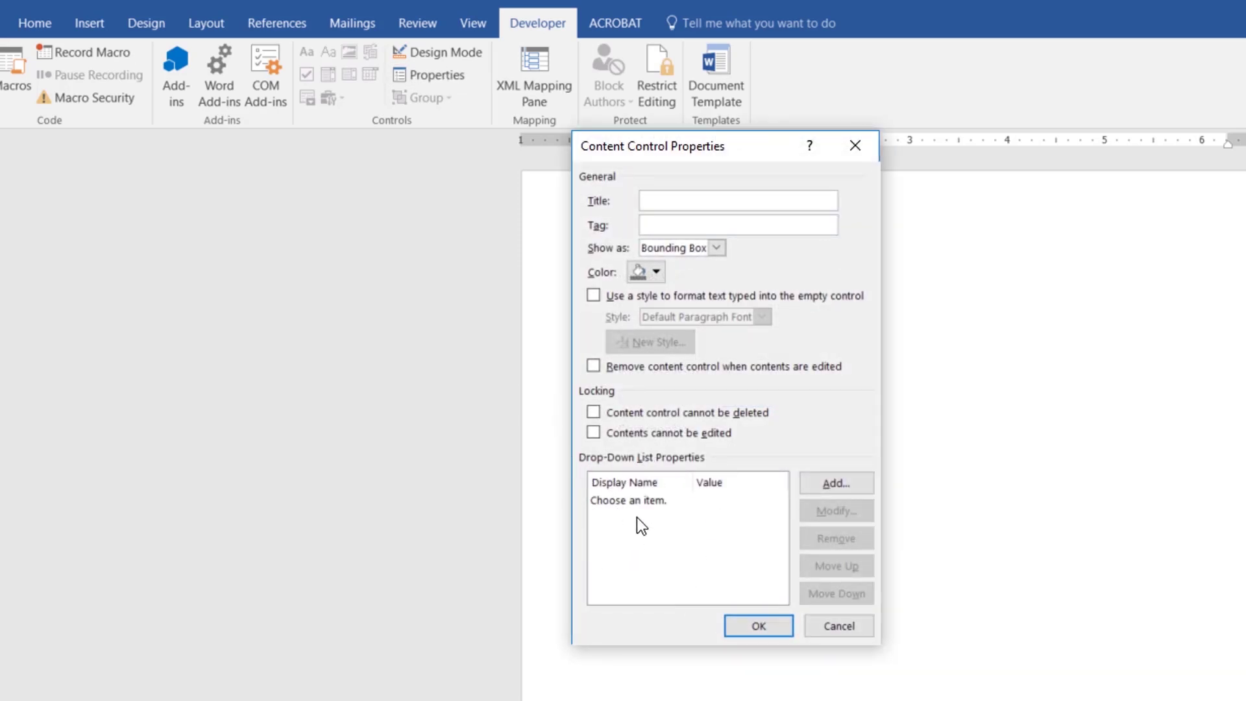
pyautogui.click(633, 500)
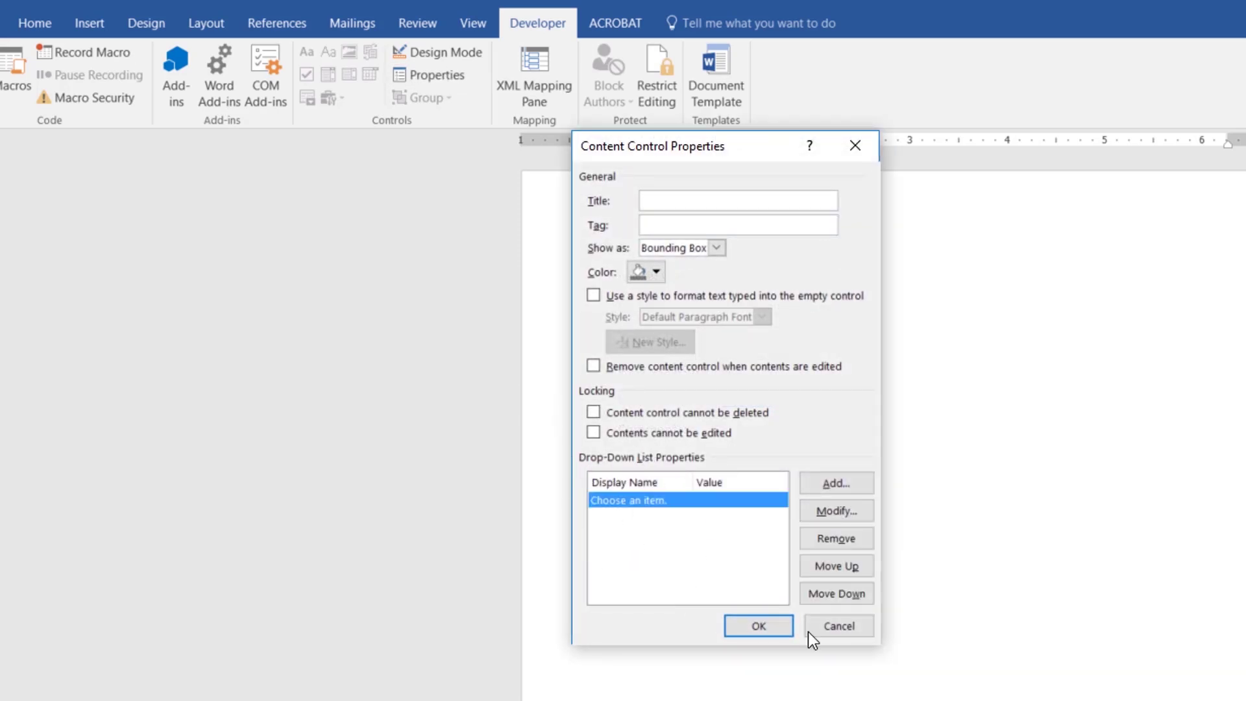
pyautogui.click(833, 486)
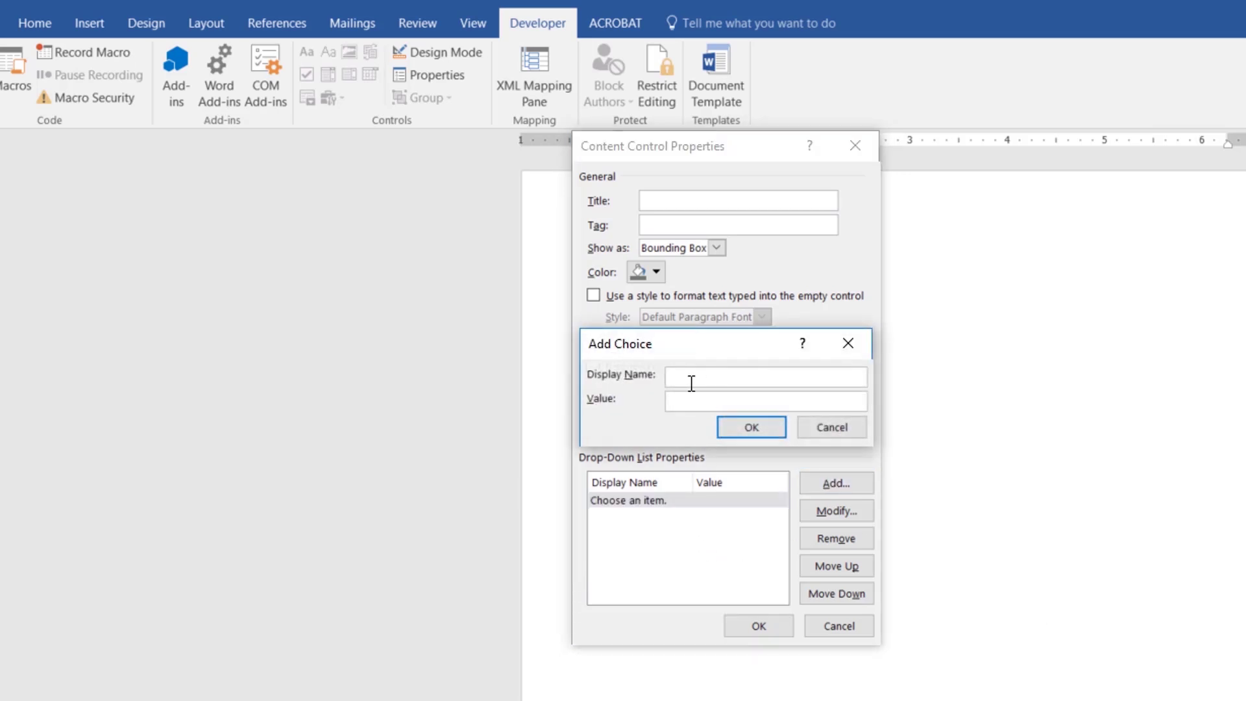
pyautogui.write('InDesign')
pyautogui.click(727, 426)
pyautogui.click(836, 483)
pyautogui.hotkey('shift', 'Tab')
pyautogui.click(692, 384)
pyautogui.write('Excel')
pyautogui.click(770, 423)
pyautogui.click(830, 481)
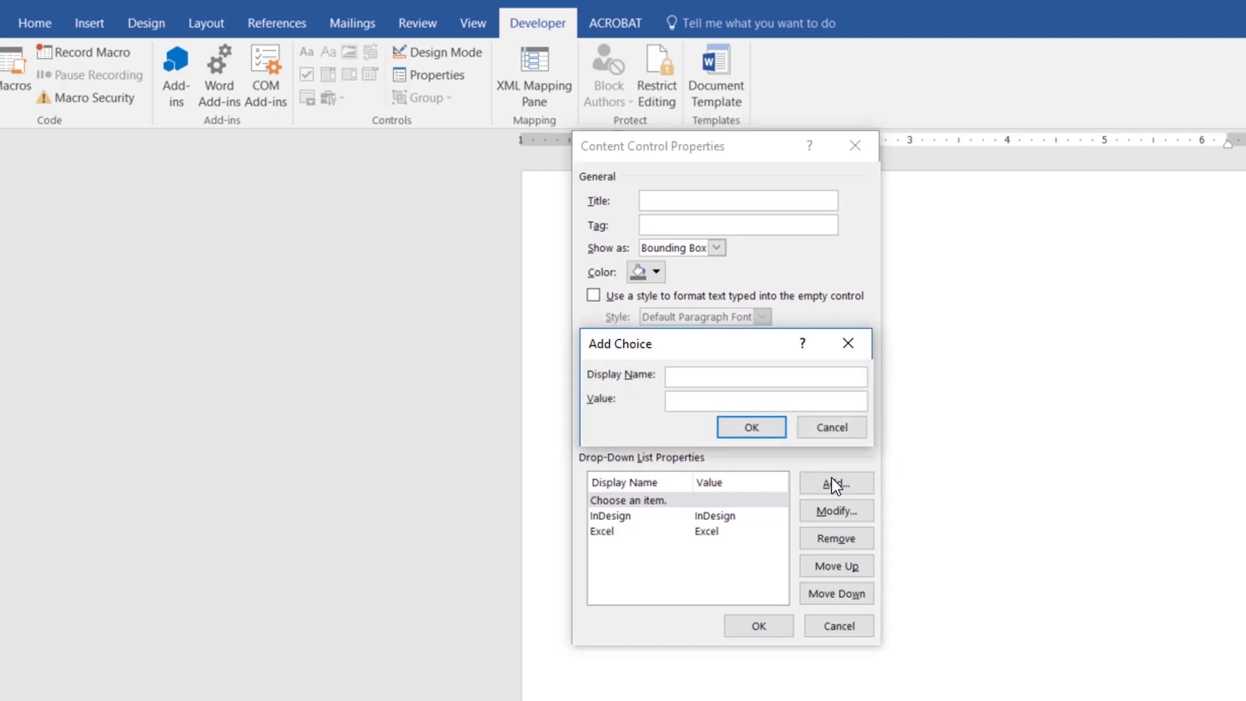
pyautogui.write('Photoshop')
pyautogui.click(756, 431)
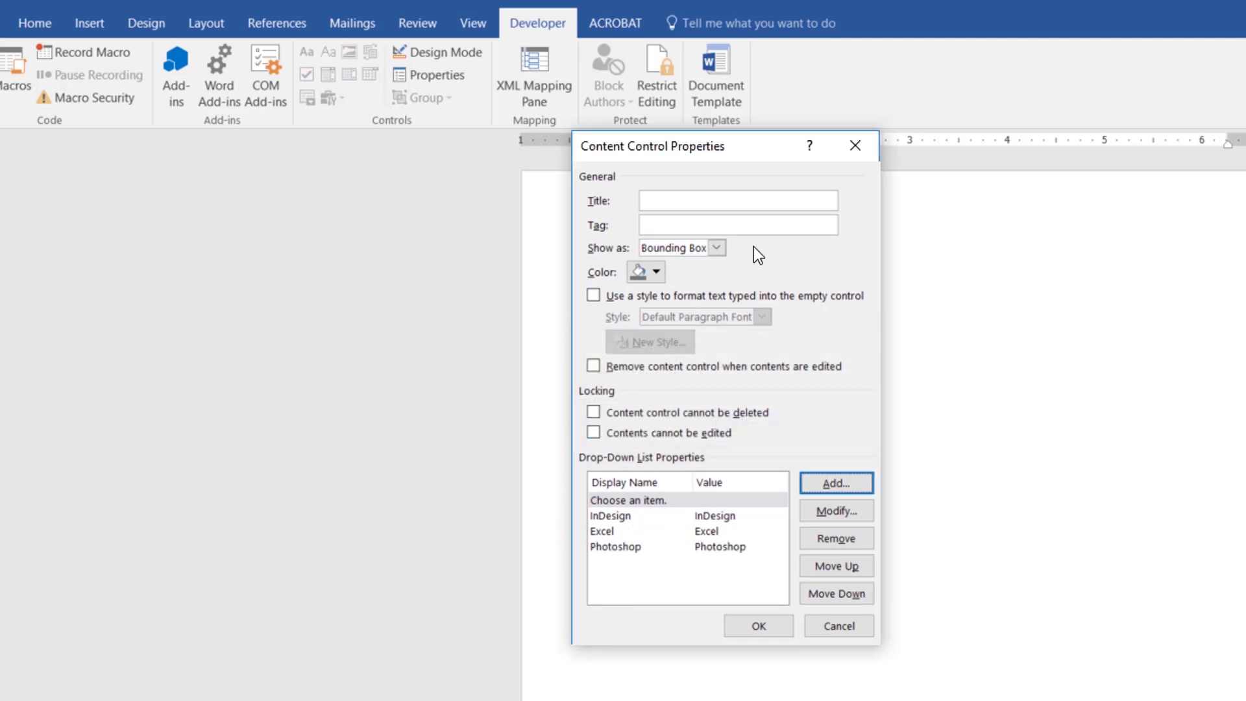
# Step: Keep the drop-down's Show as set to Bounding Box and confirm
pyautogui.click(715, 248)
pyautogui.click(684, 306)
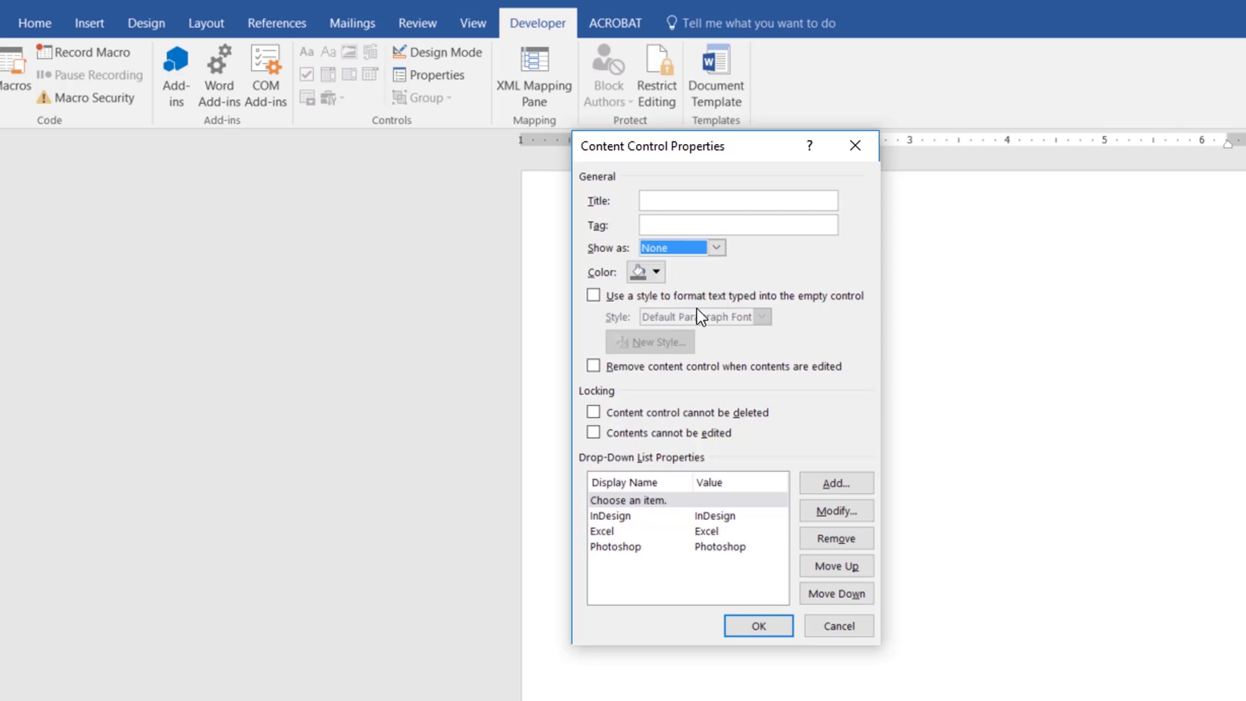
pyautogui.click(715, 247)
pyautogui.click(675, 264)
pyautogui.click(743, 625)
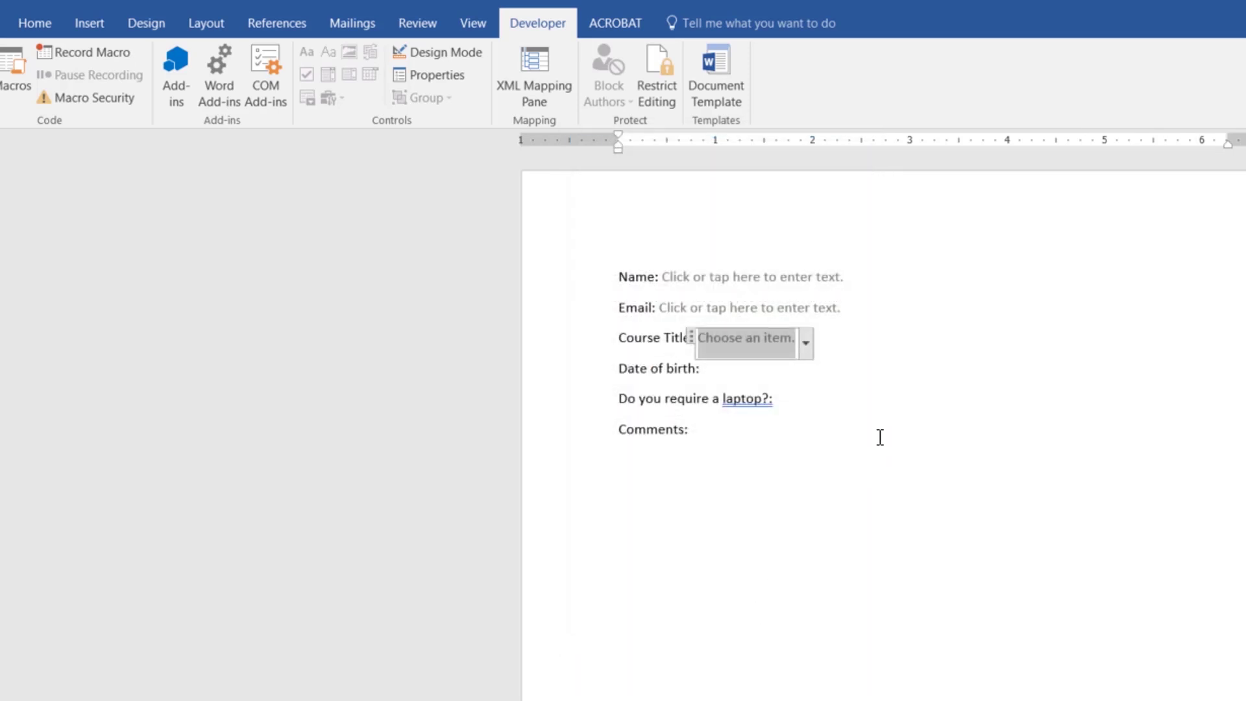
# Step: Test the Course Title list by choosing InDesign, then undo the choice
pyautogui.click(875, 433)
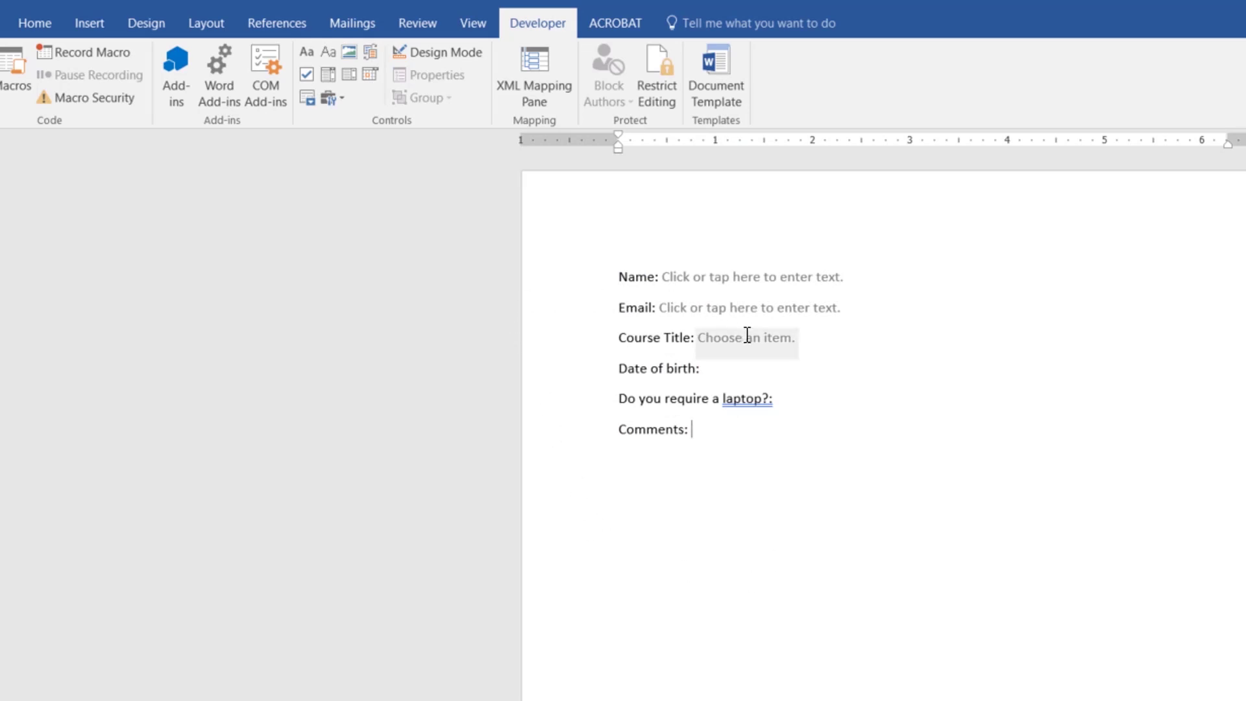
pyautogui.click(769, 349)
pyautogui.click(805, 343)
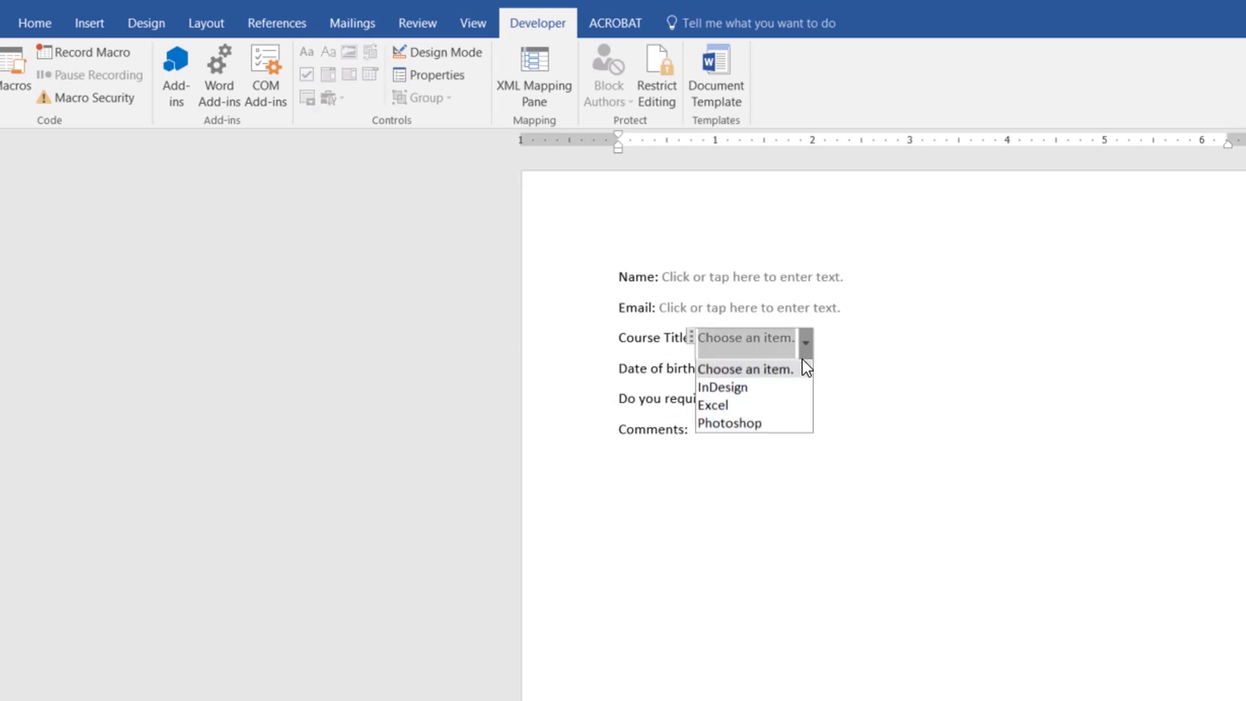
pyautogui.click(760, 389)
pyautogui.click(742, 375)
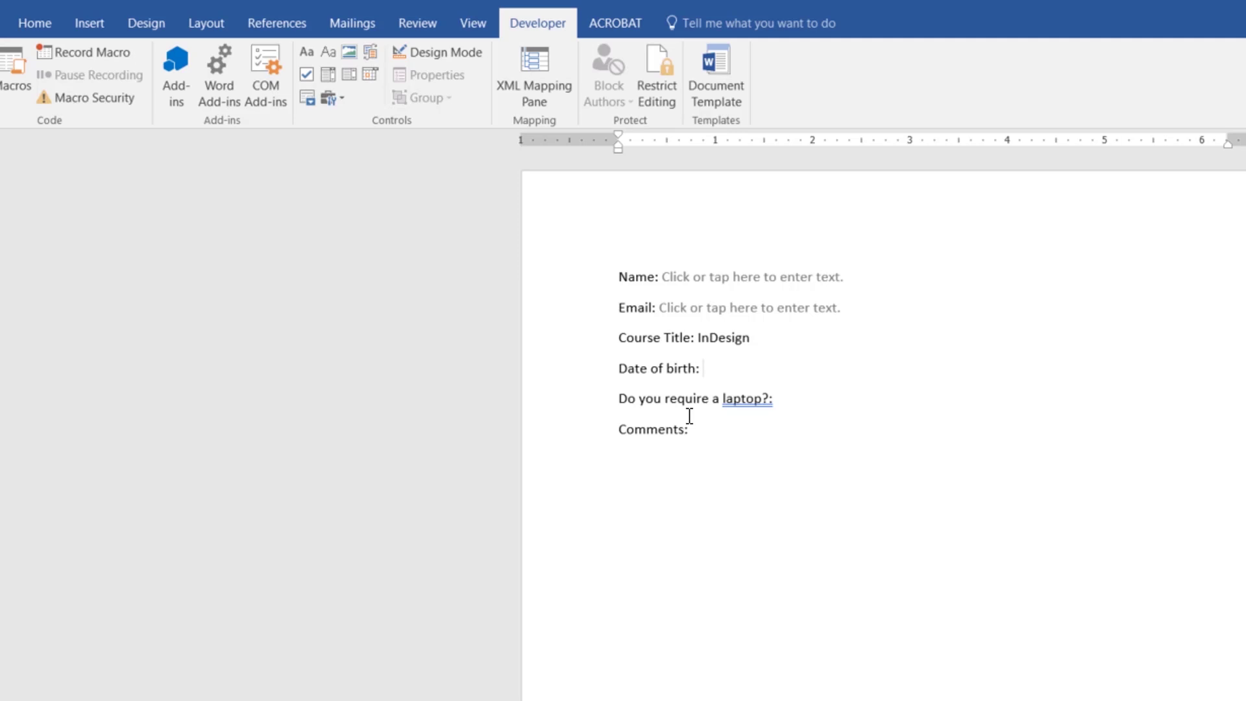
pyautogui.hotkey('ctrl', 'z')
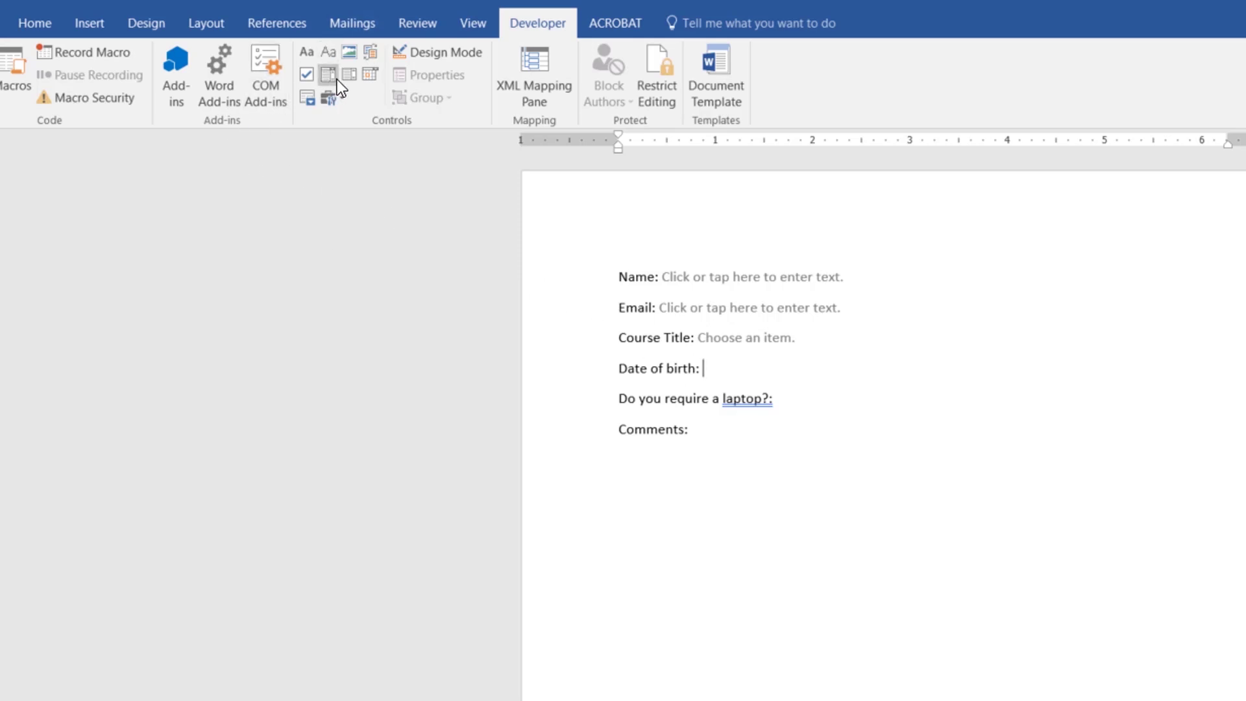
# Step: Insert a date picker after Date of birth: using the dd MMMM yyyy format
pyautogui.click(369, 77)
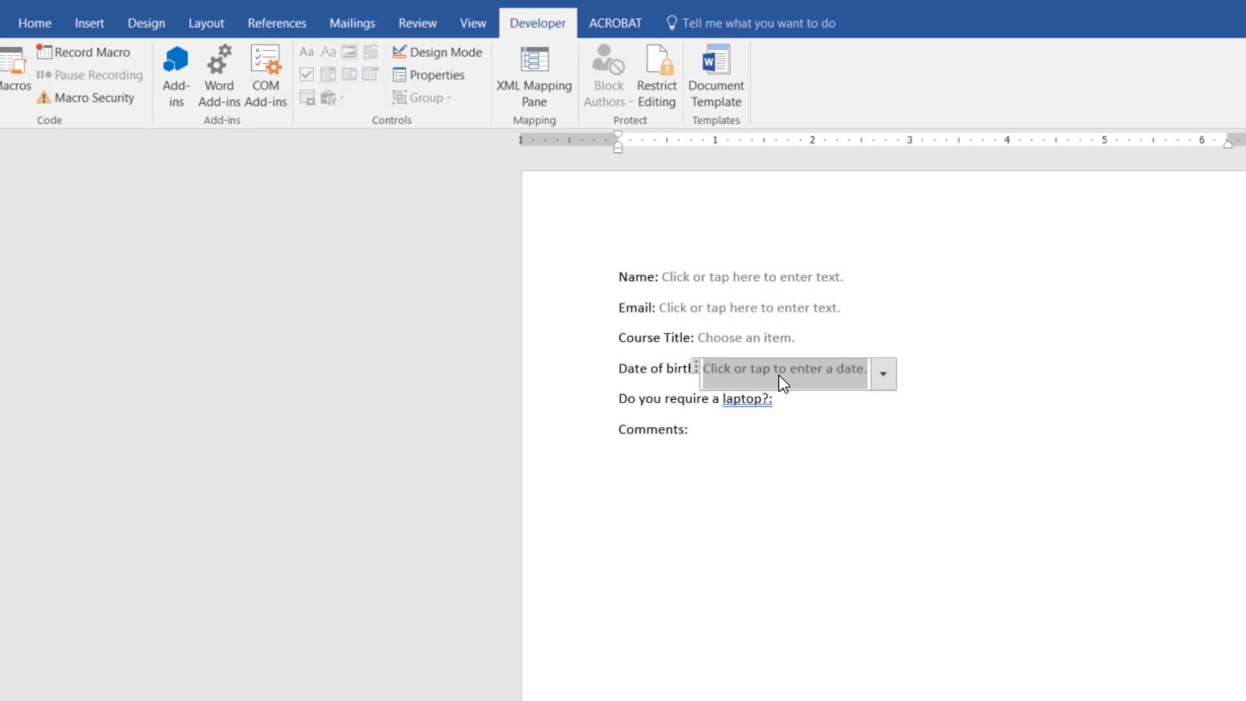
pyautogui.click(434, 74)
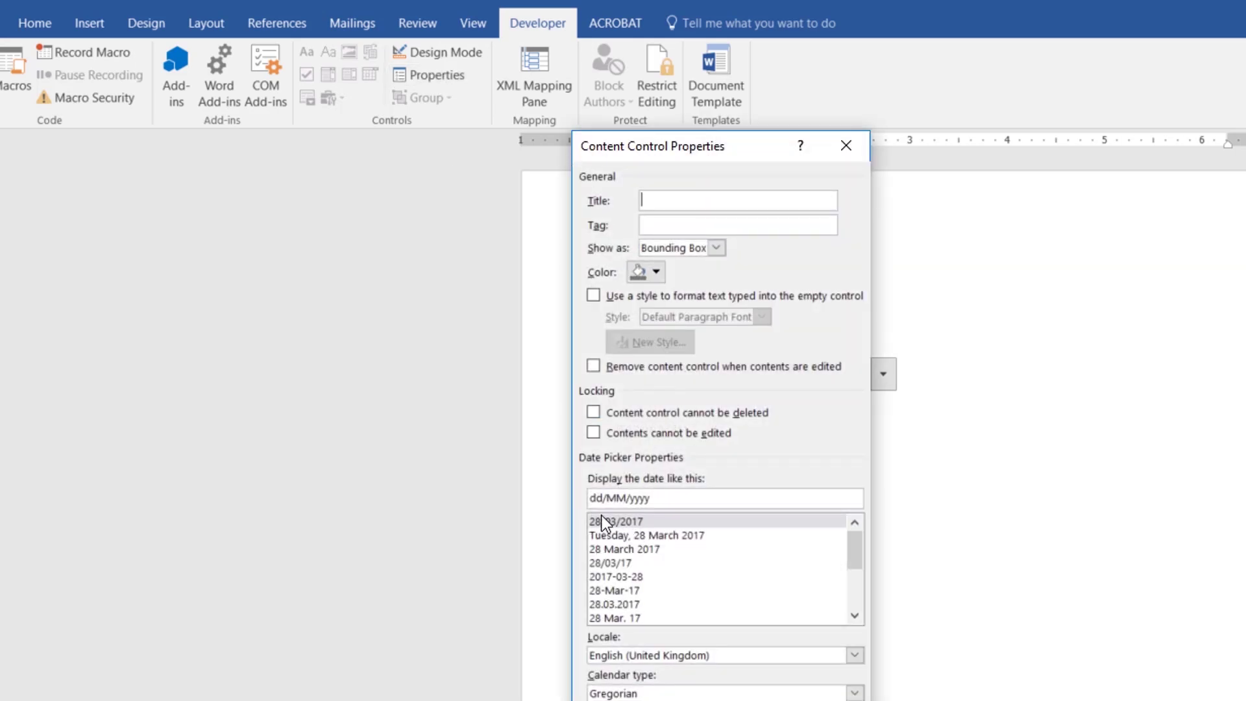
pyautogui.click(595, 550)
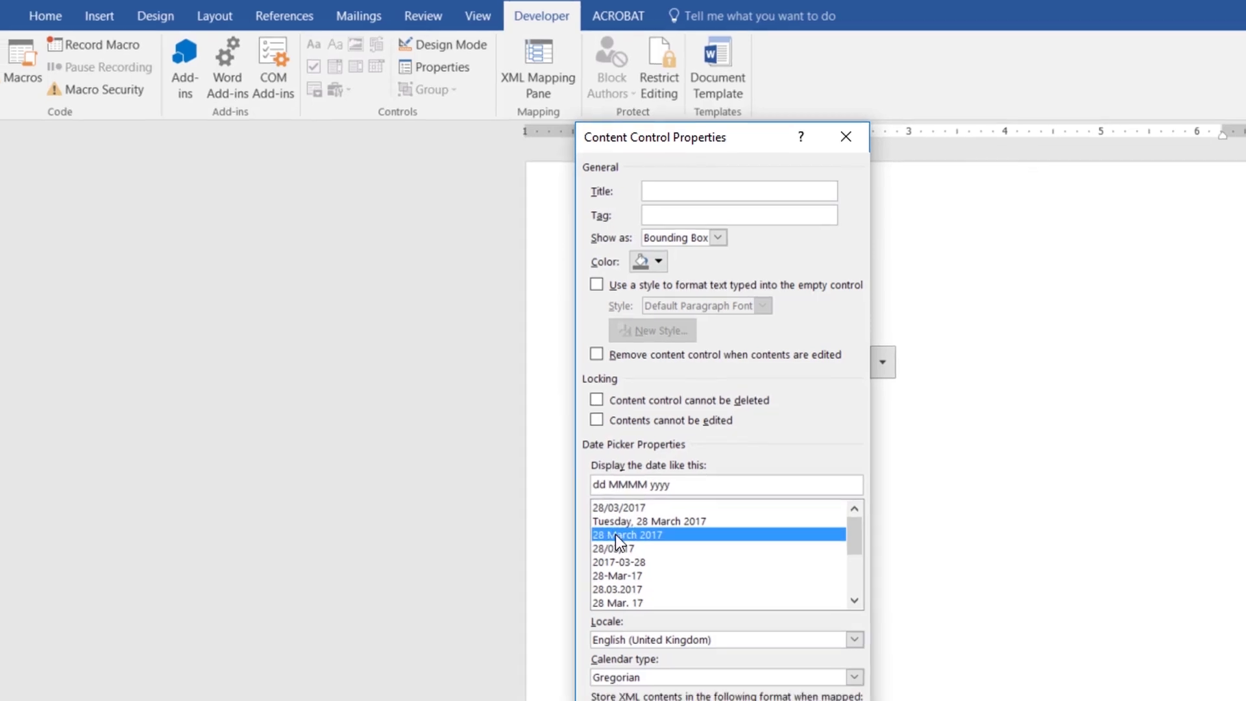
pyautogui.click(755, 684)
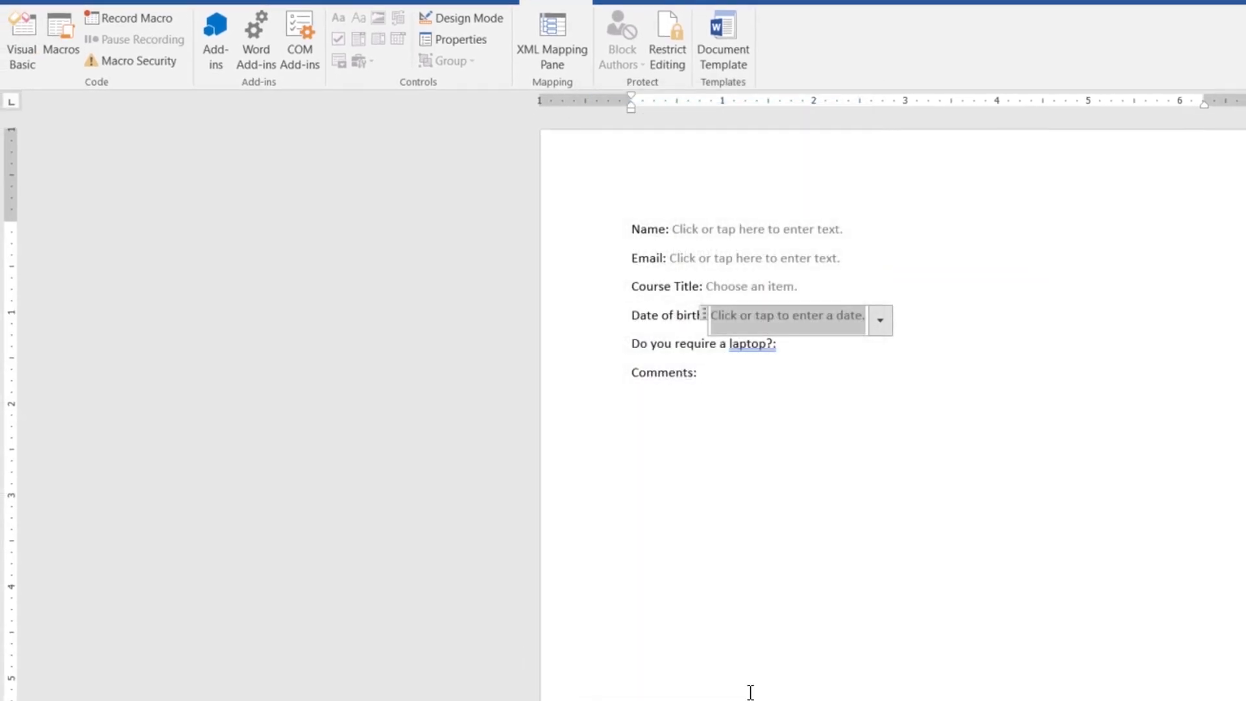
pyautogui.click(786, 367)
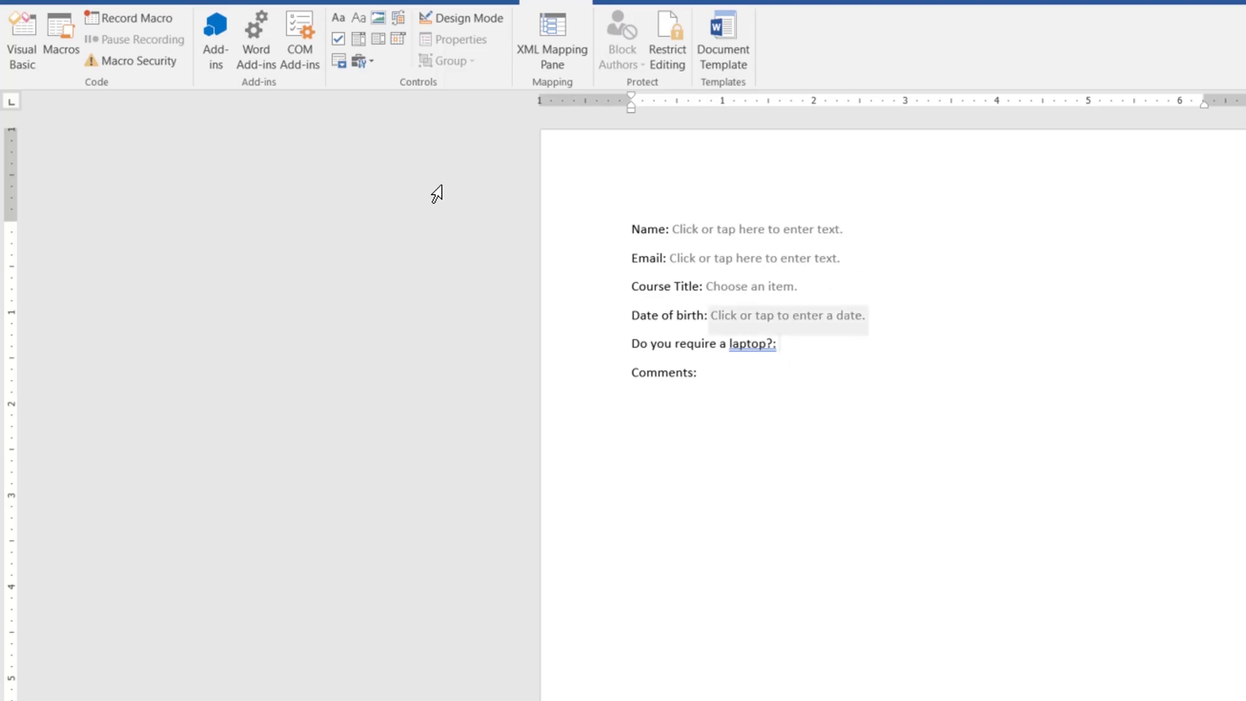
# Step: Insert an unticked check box after the laptop question with Show as set to None
pyautogui.click(337, 37)
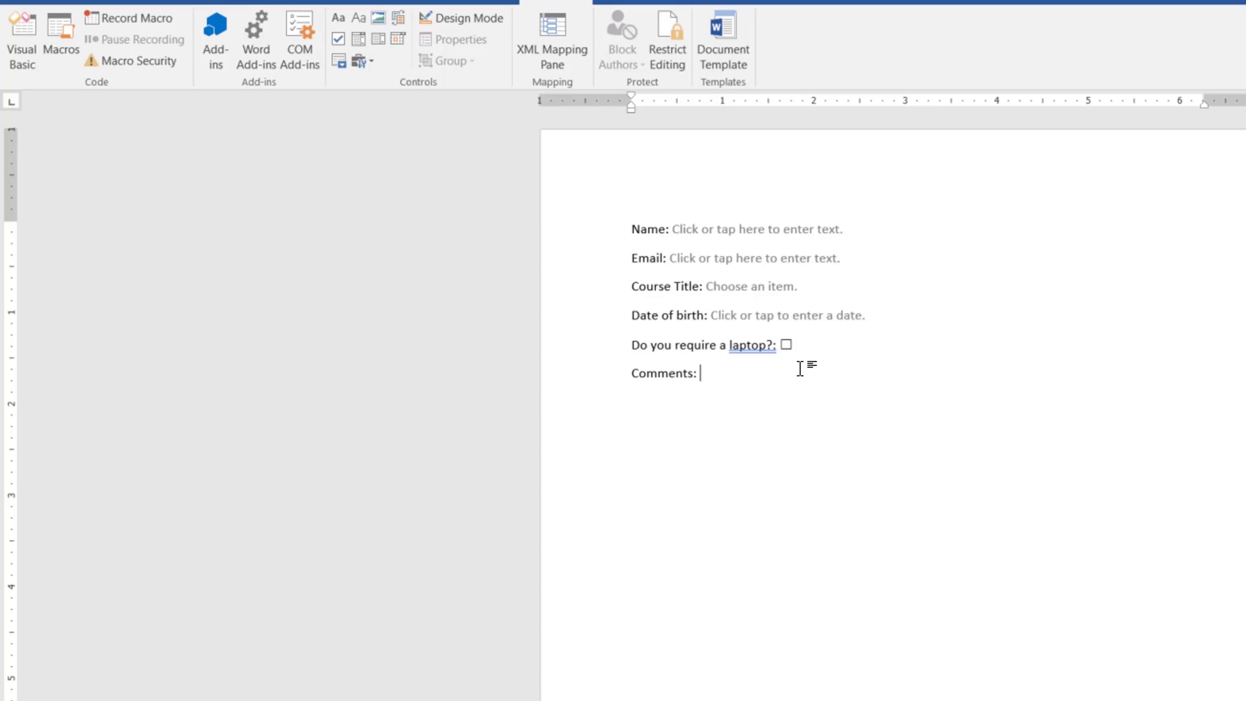
pyautogui.click(786, 345)
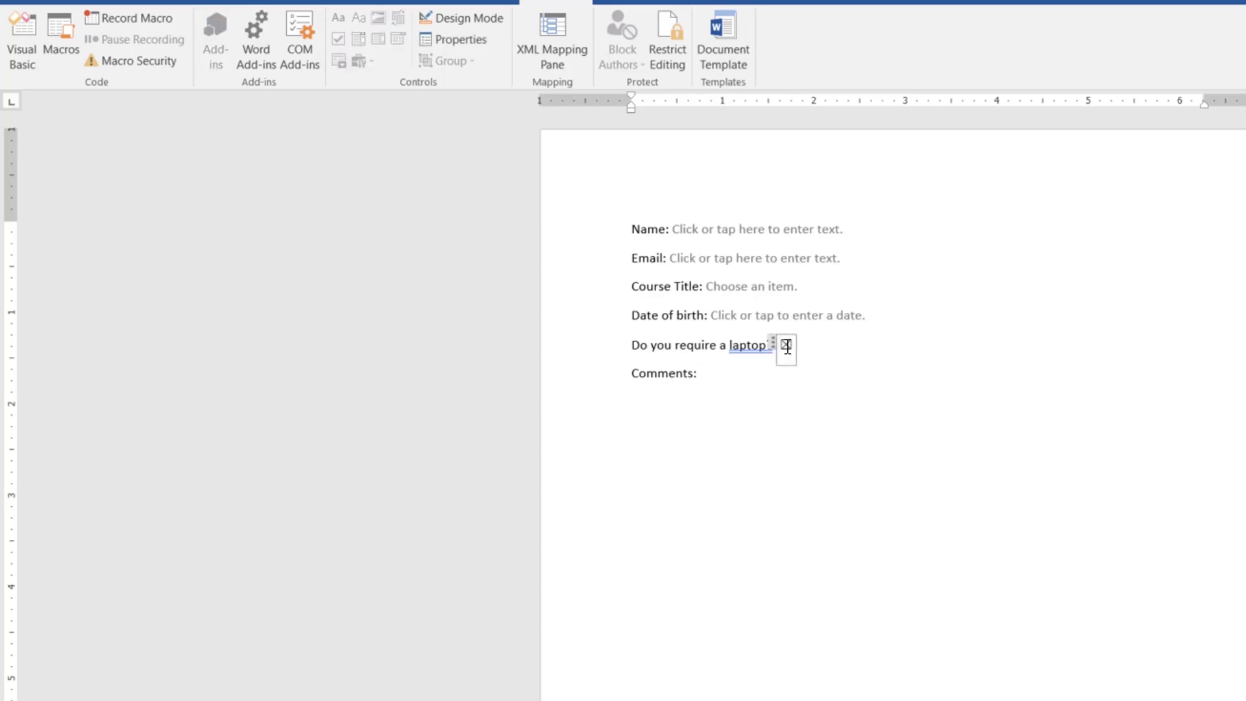
pyautogui.click(462, 39)
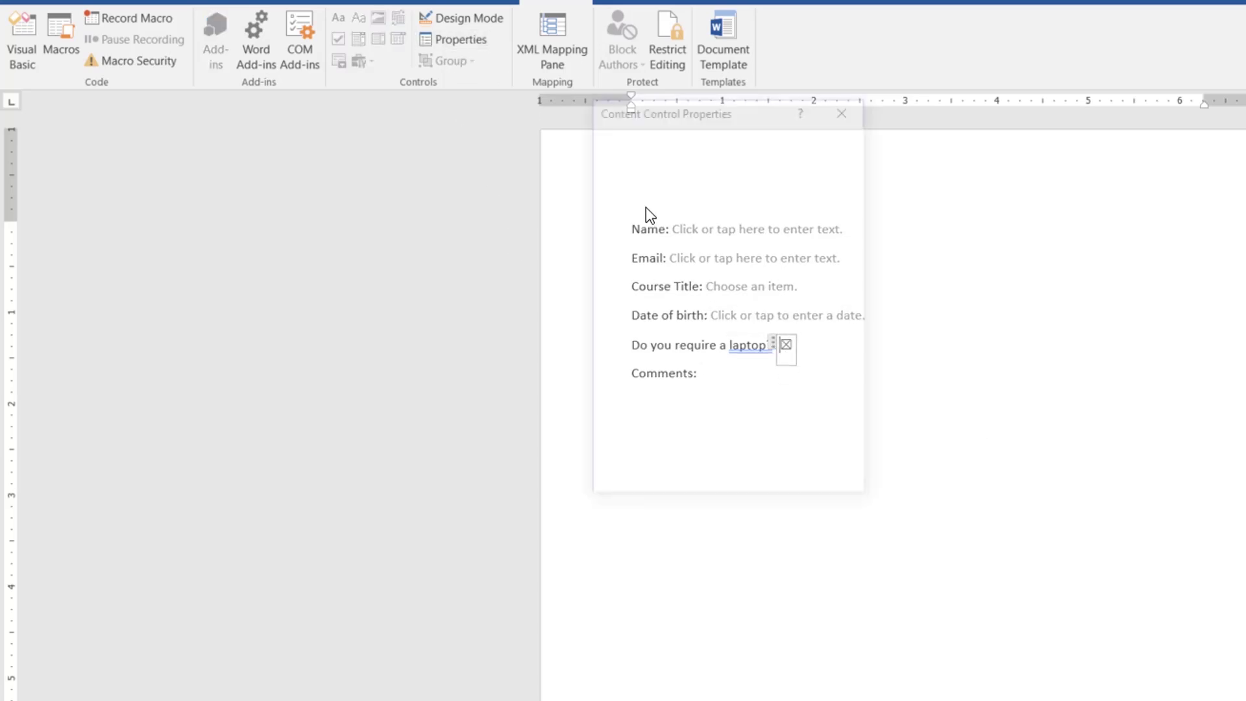
pyautogui.click(714, 202)
pyautogui.click(675, 254)
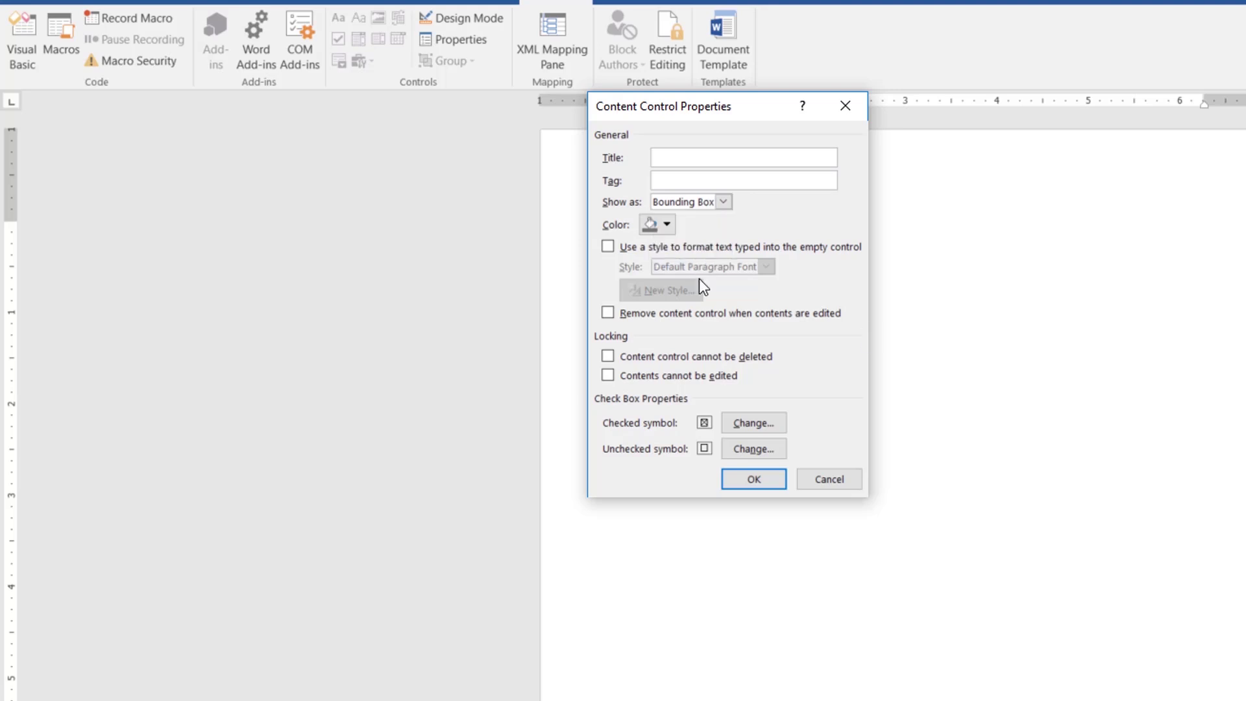
pyautogui.click(748, 478)
pyautogui.click(785, 347)
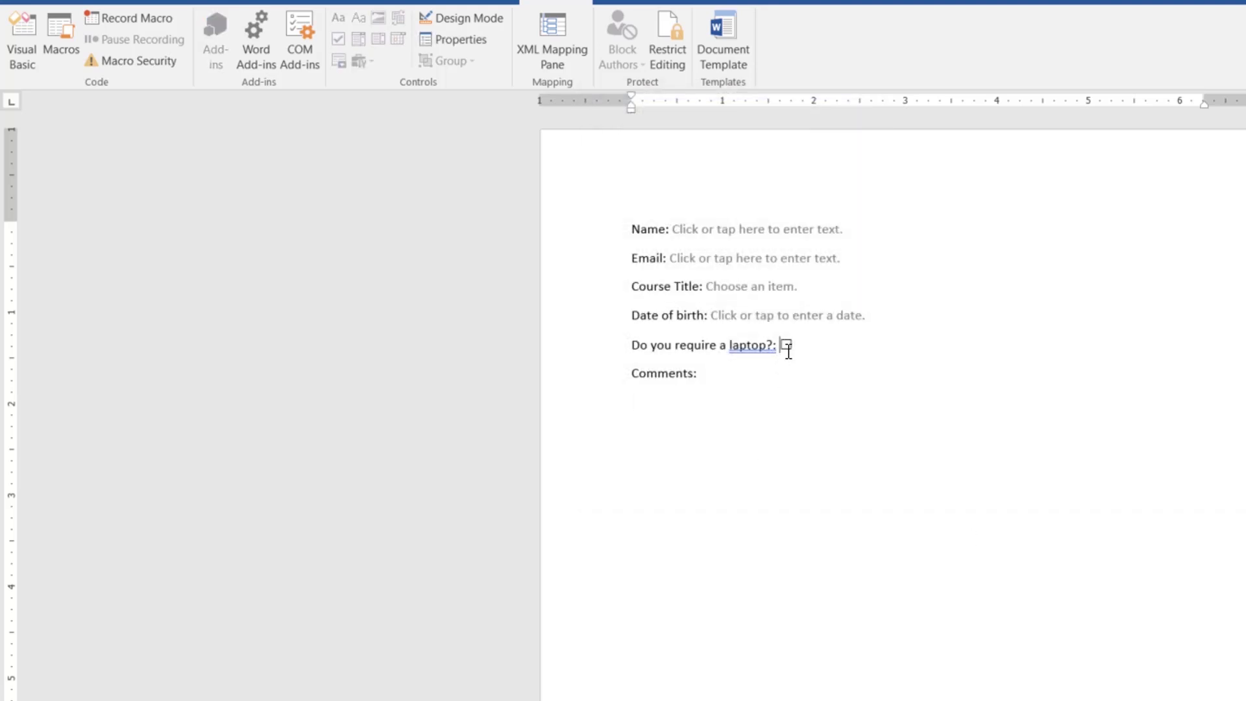
pyautogui.click(901, 482)
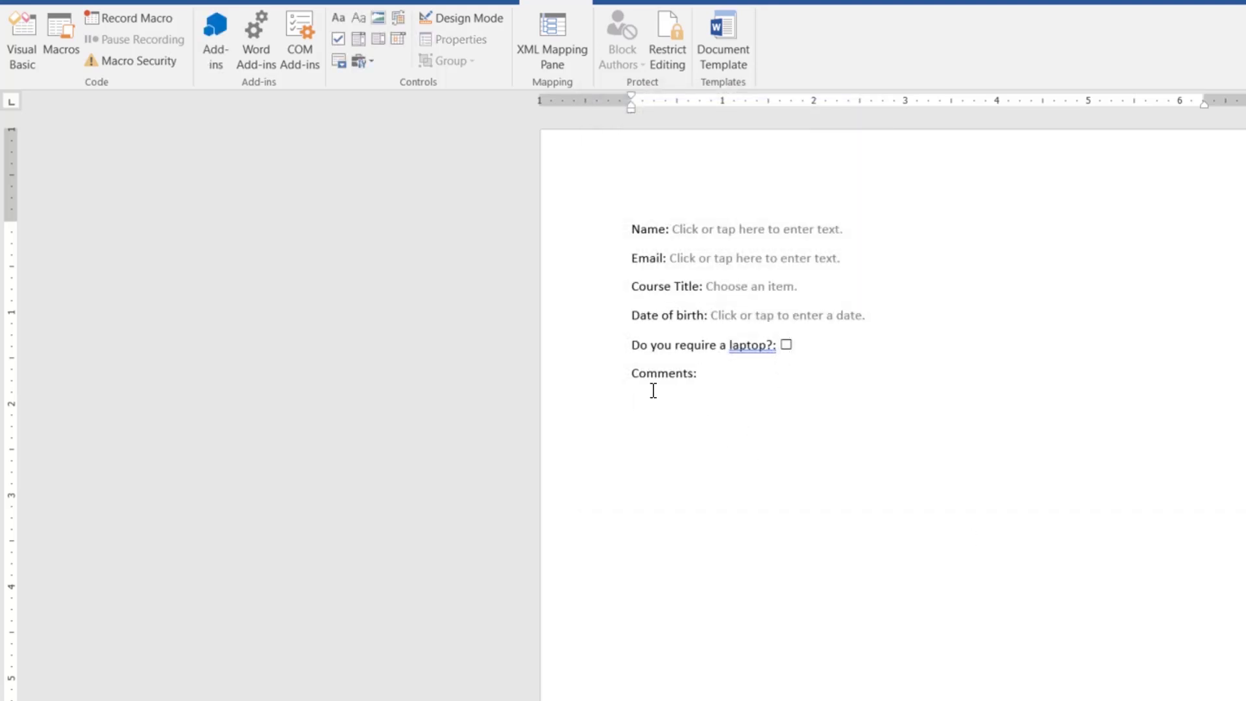
# Step: Insert a Plain Text control after Comments: with Show as set to None
pyautogui.click(358, 17)
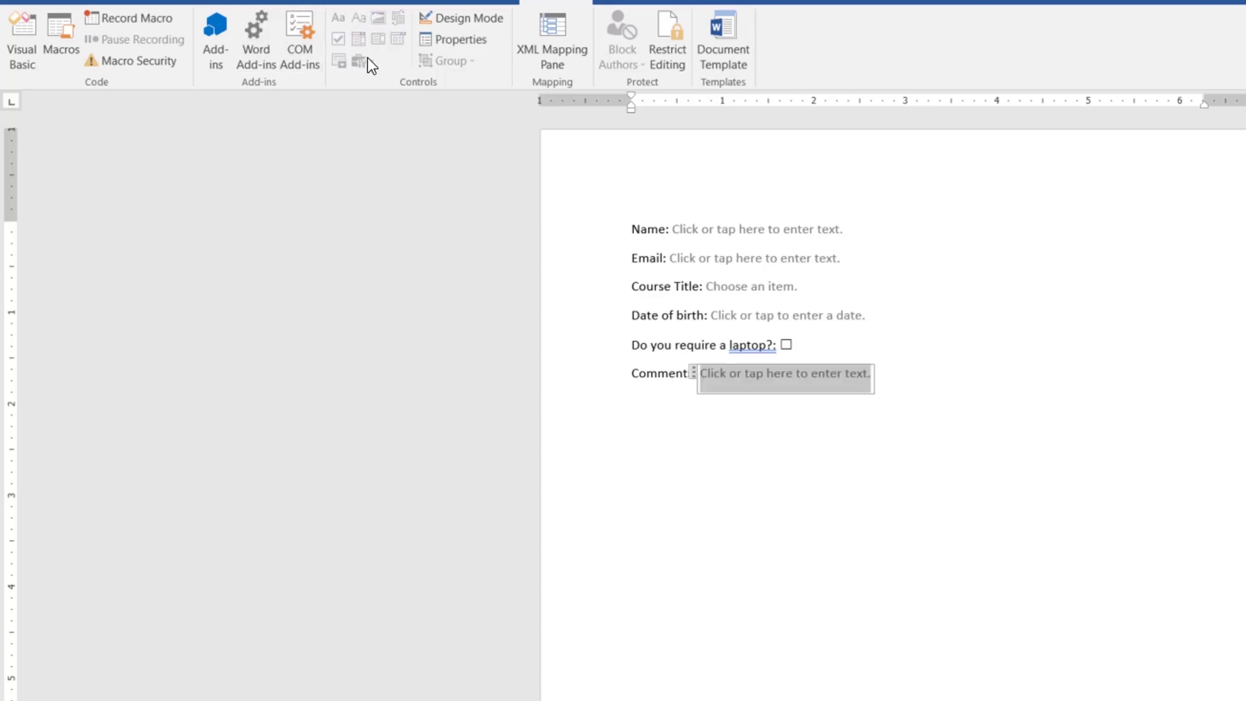
pyautogui.click(453, 37)
pyautogui.click(684, 204)
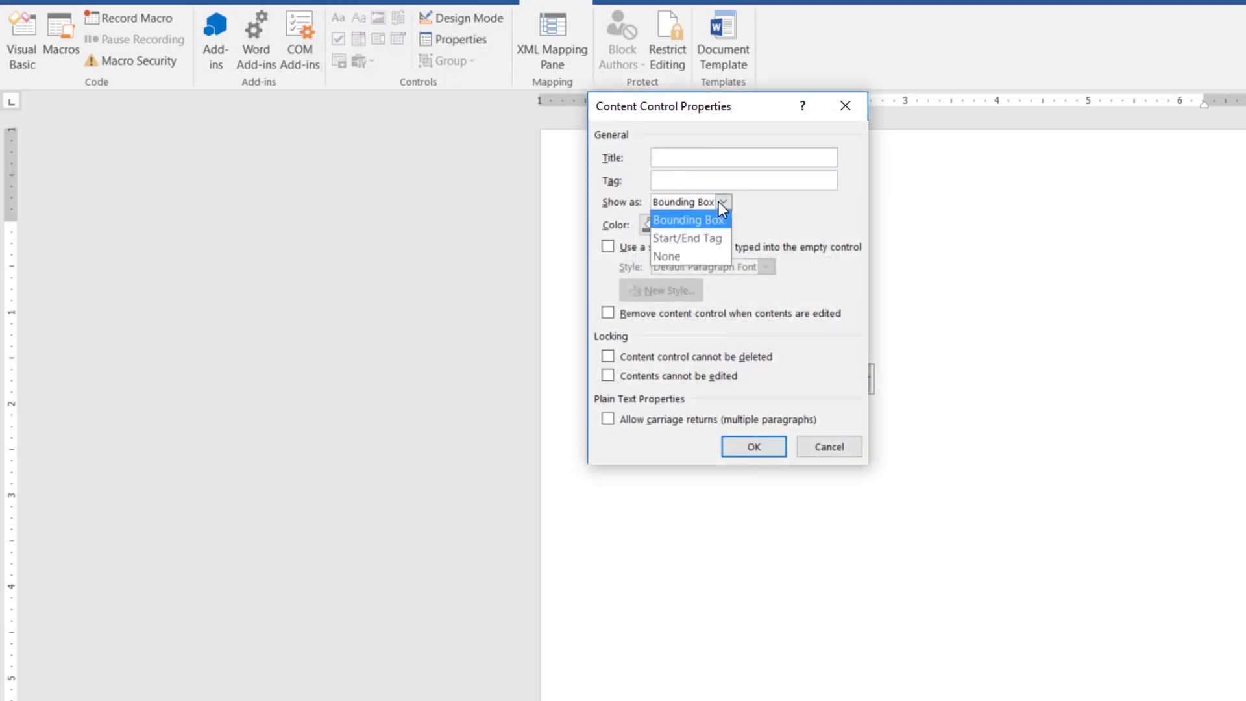
pyautogui.click(702, 255)
pyautogui.click(754, 446)
pyautogui.click(901, 414)
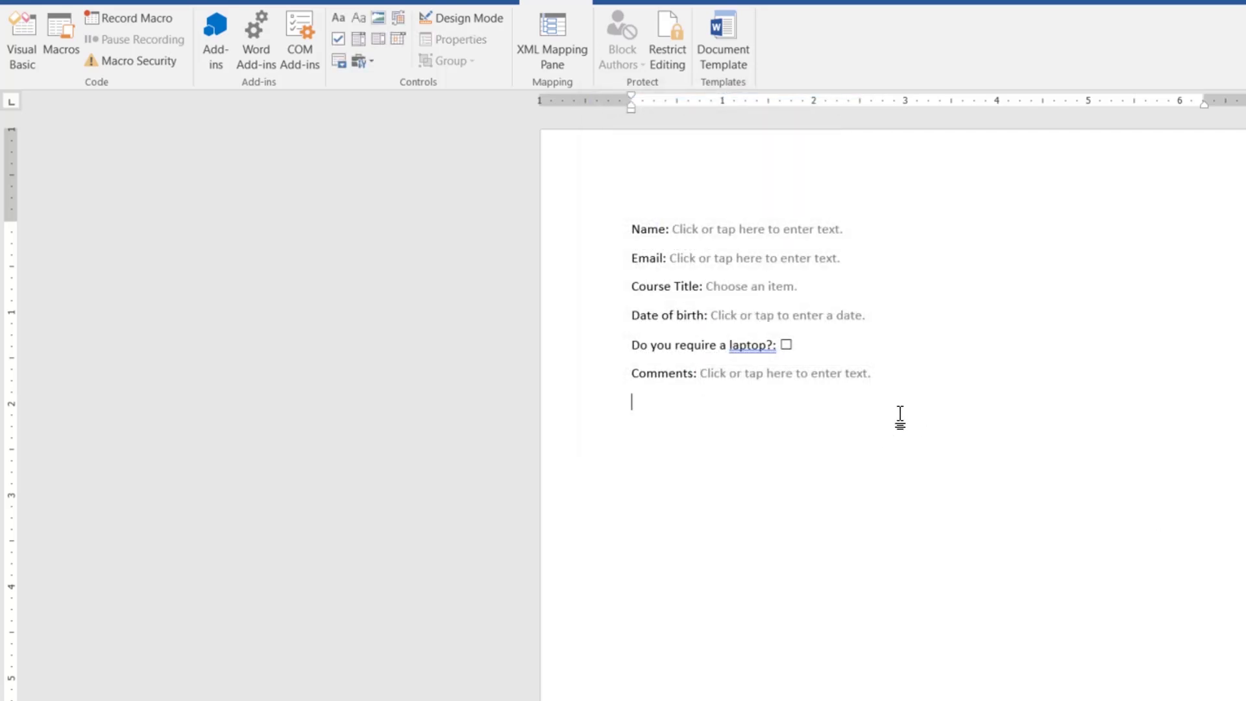
pyautogui.click(641, 271)
# Step: In Restrict Editing, limit allowed editing to Filling in forms only
pyautogui.click(668, 52)
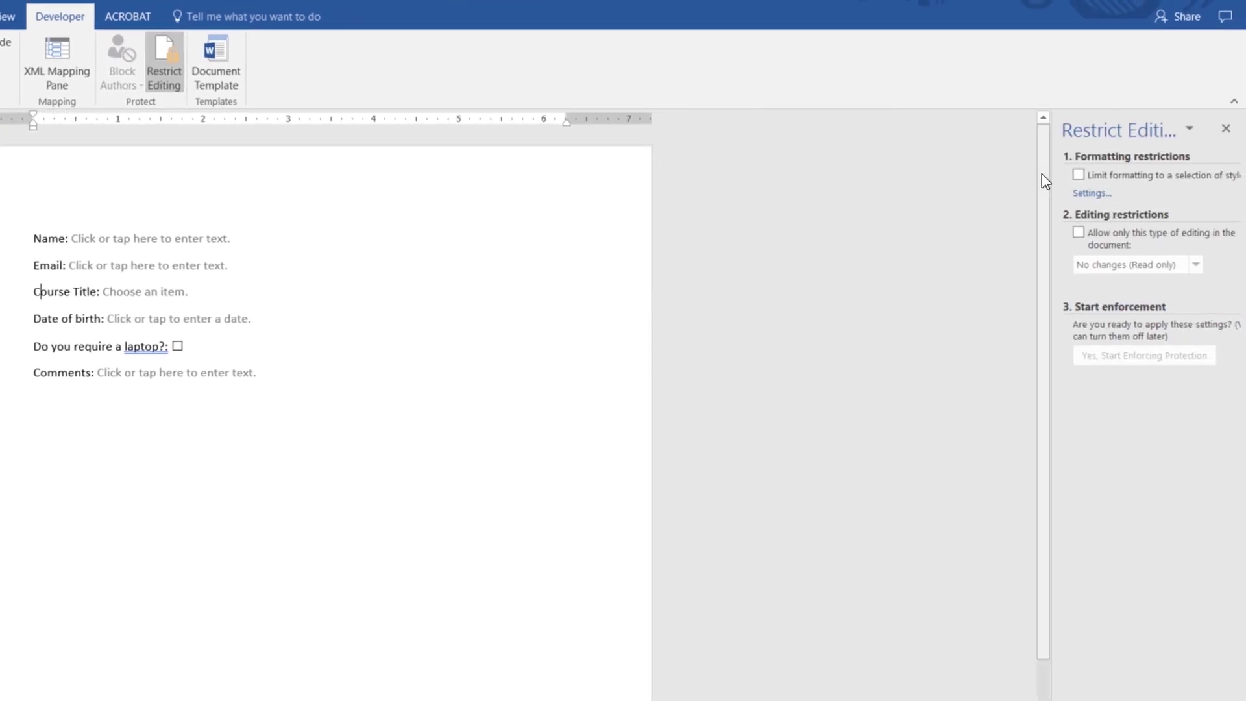
pyautogui.click(1079, 233)
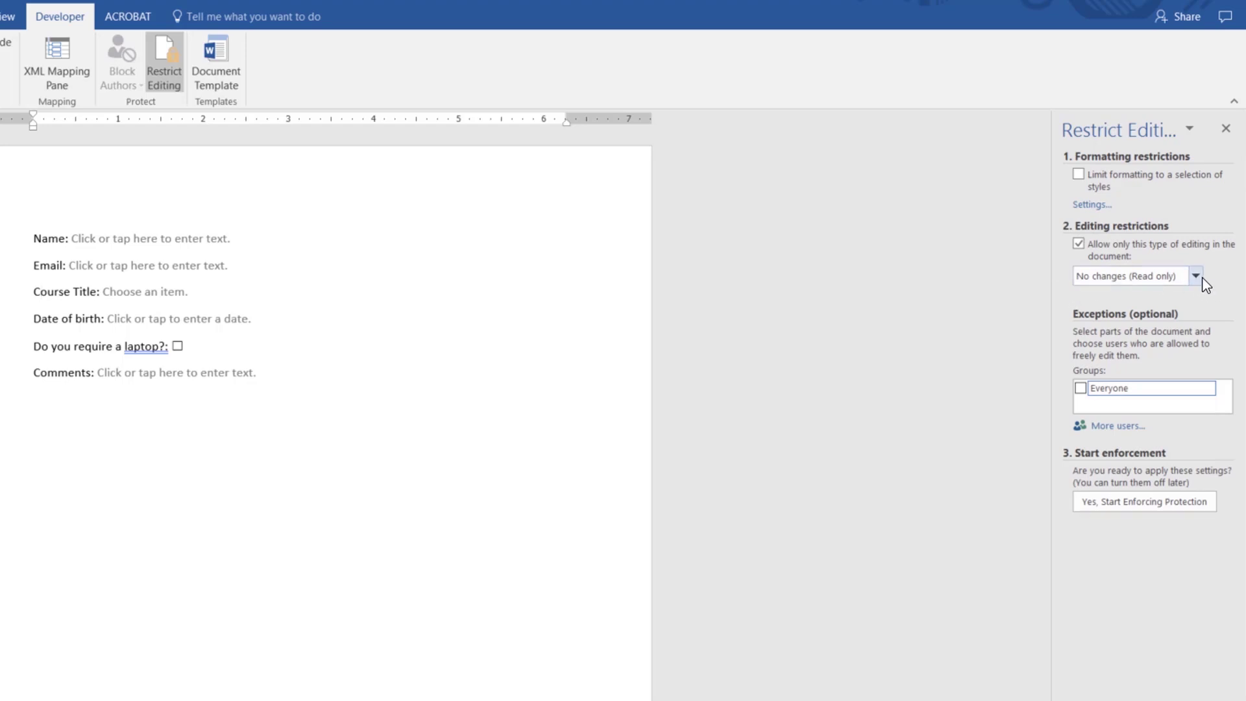
pyautogui.click(1180, 278)
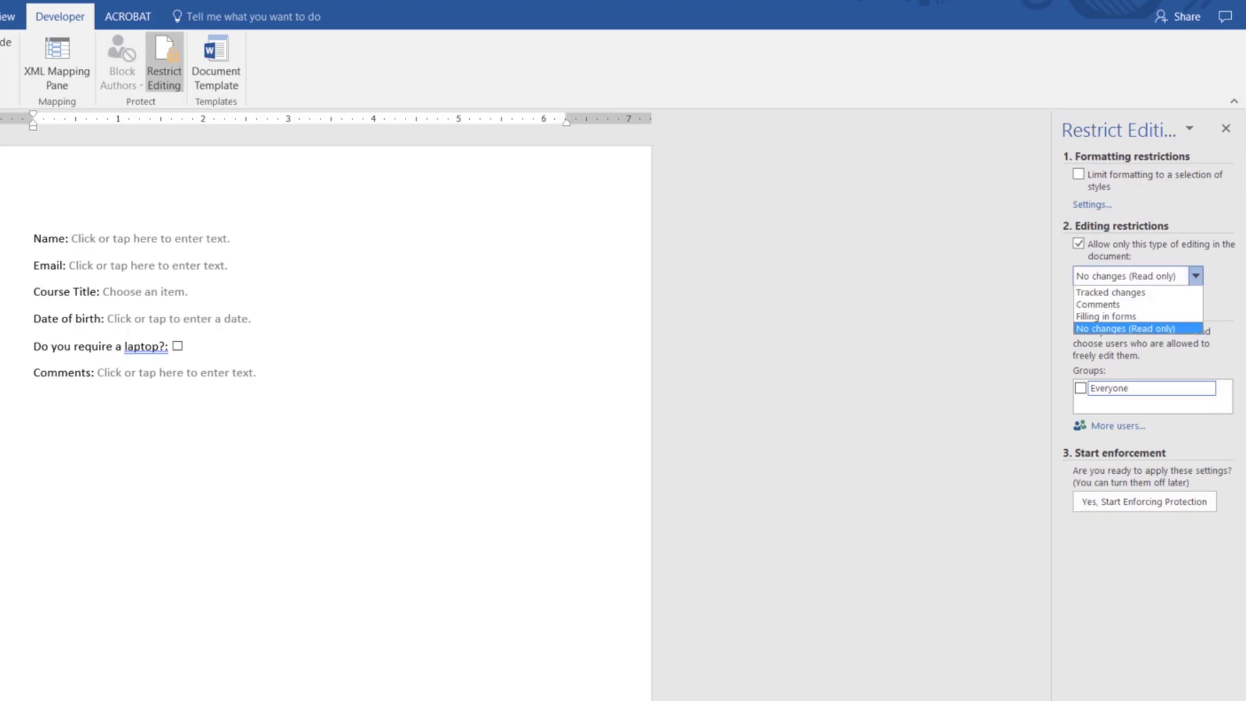
pyautogui.click(1098, 316)
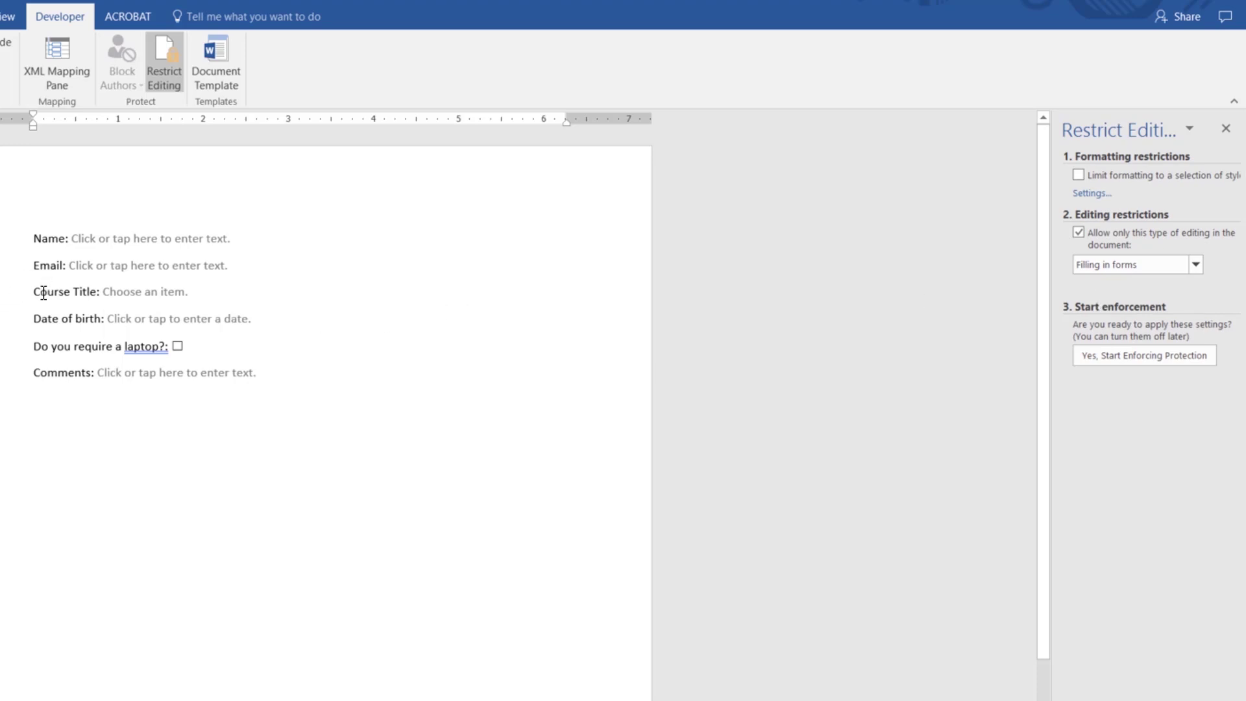
# Step: Enforce the protection without a password and test stepping through the form fields
pyautogui.click(1116, 358)
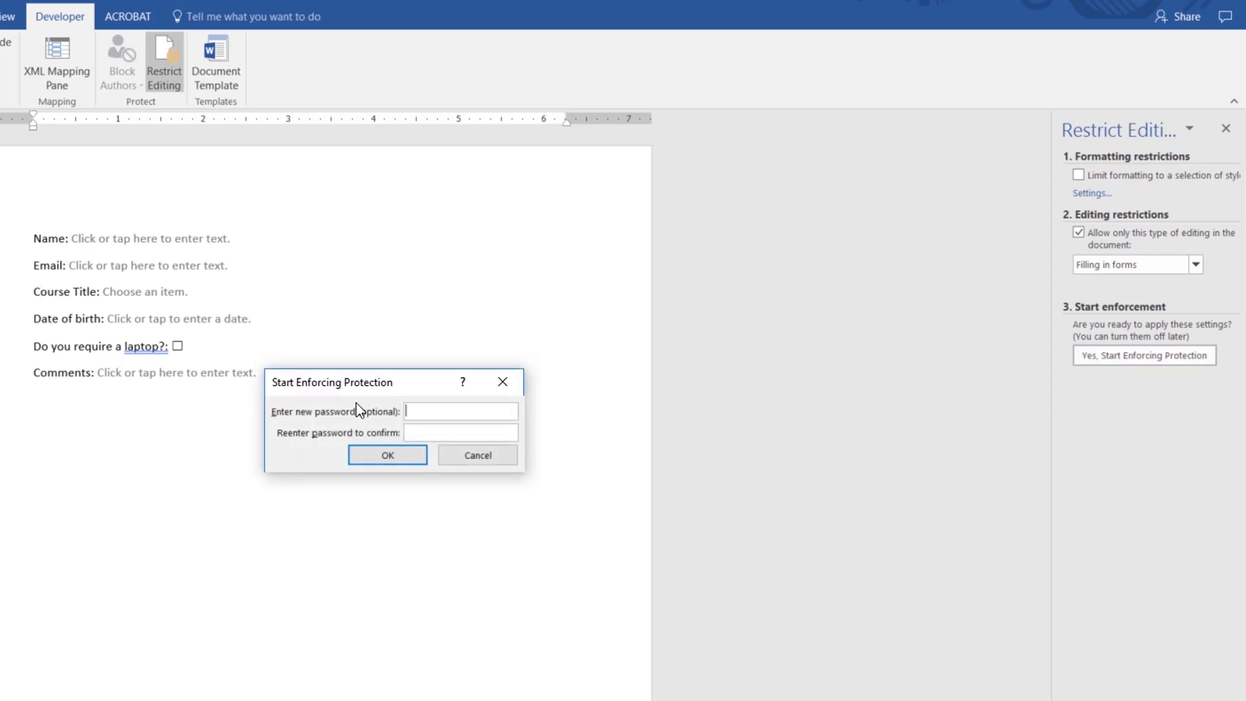
pyautogui.click(399, 460)
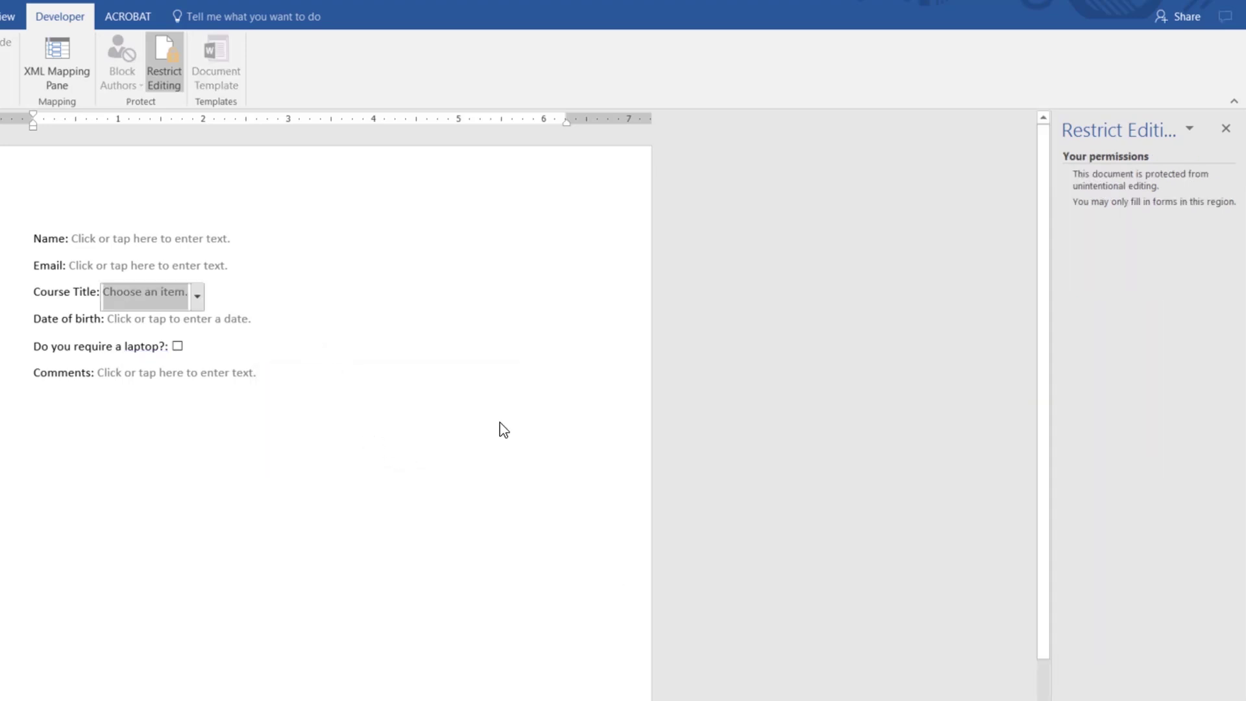
pyautogui.click(309, 331)
pyautogui.click(295, 395)
# Step: Lift protection, then reapply the Filling in forms restriction and enforce it again
pyautogui.click(265, 451)
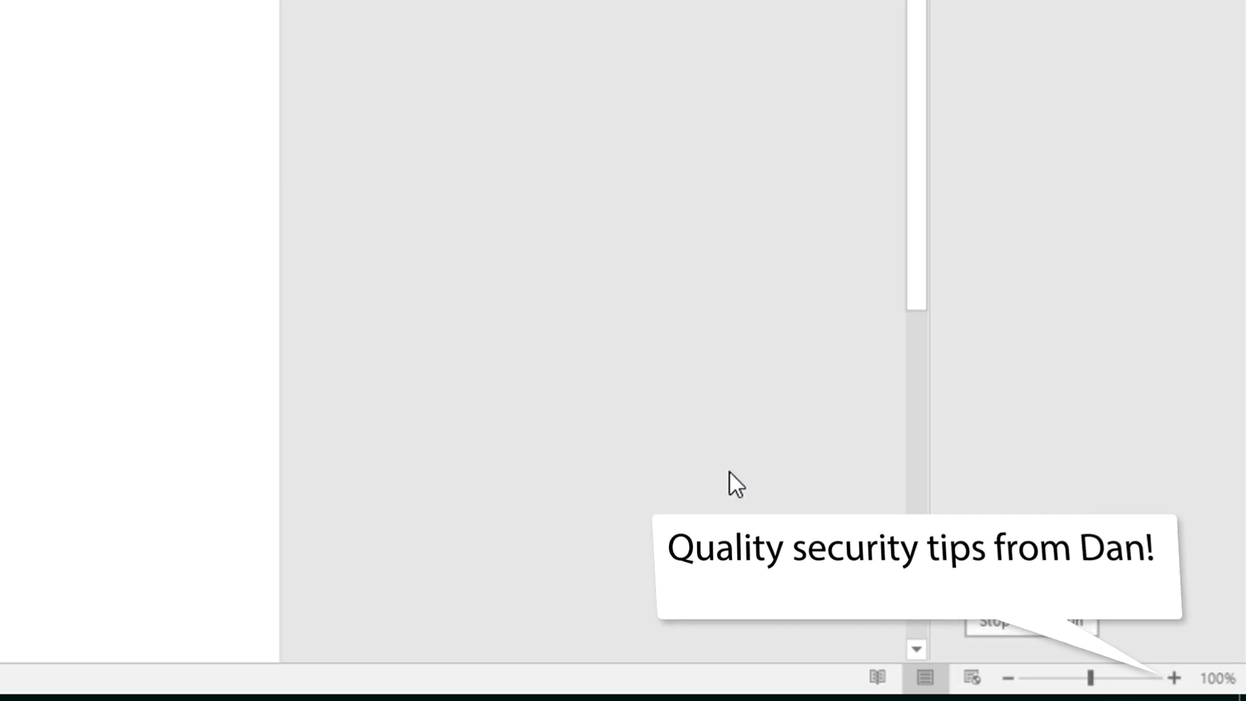
pyautogui.click(1038, 637)
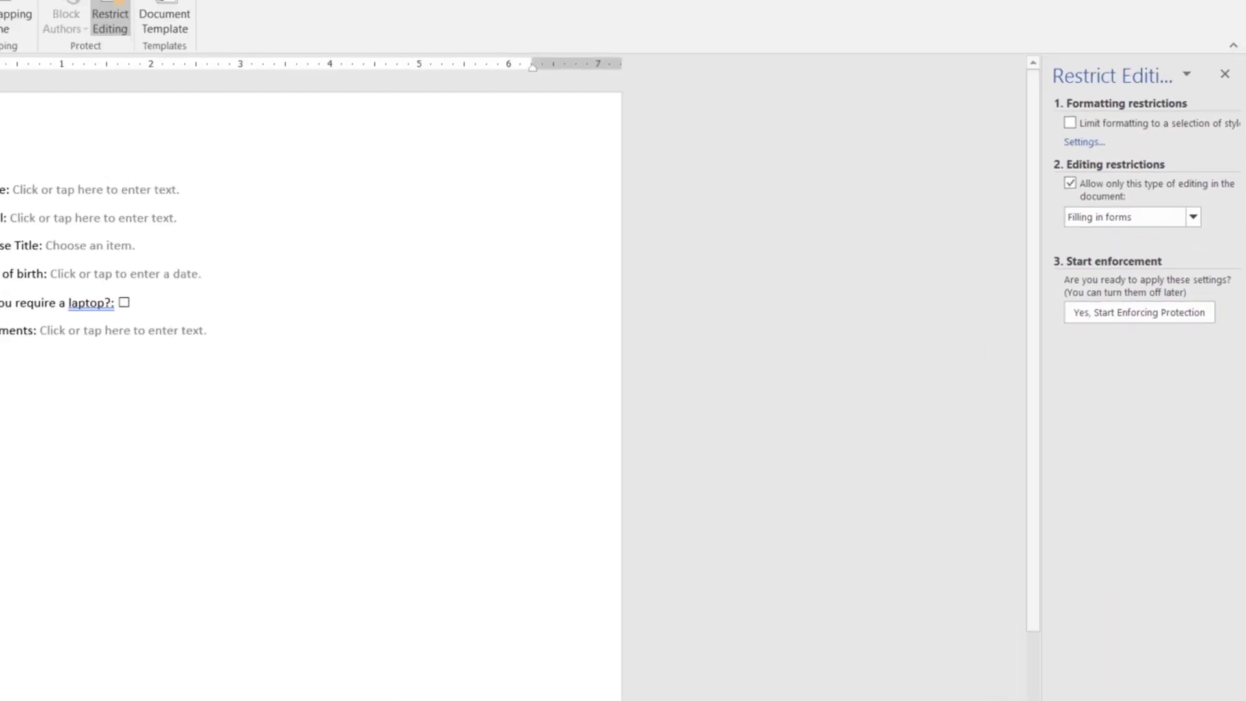
pyautogui.doubleClick(45, 266)
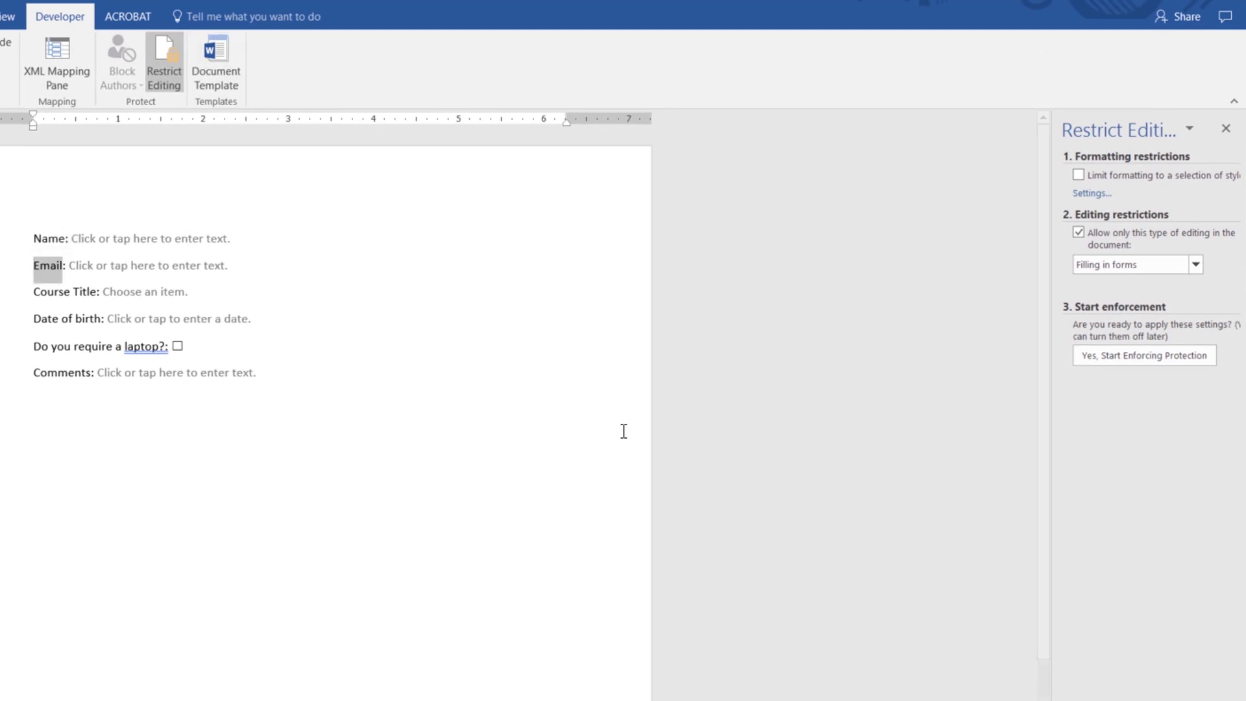
pyautogui.click(1137, 264)
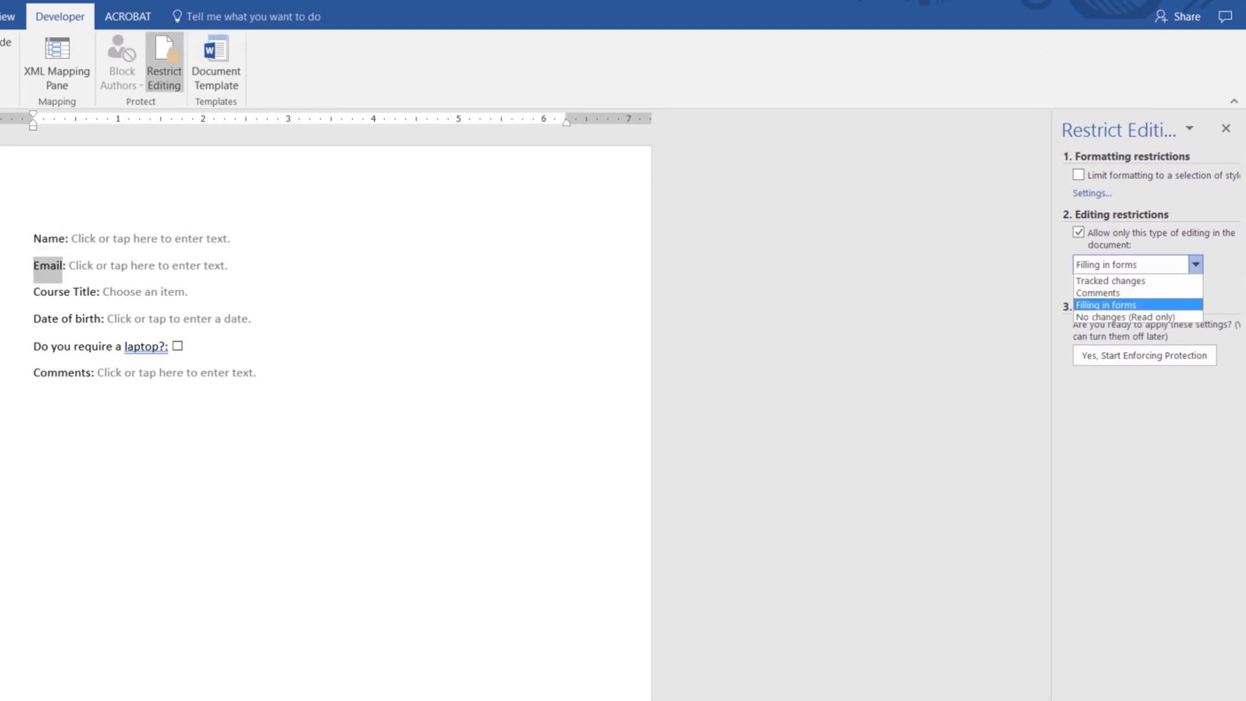
pyautogui.click(1119, 304)
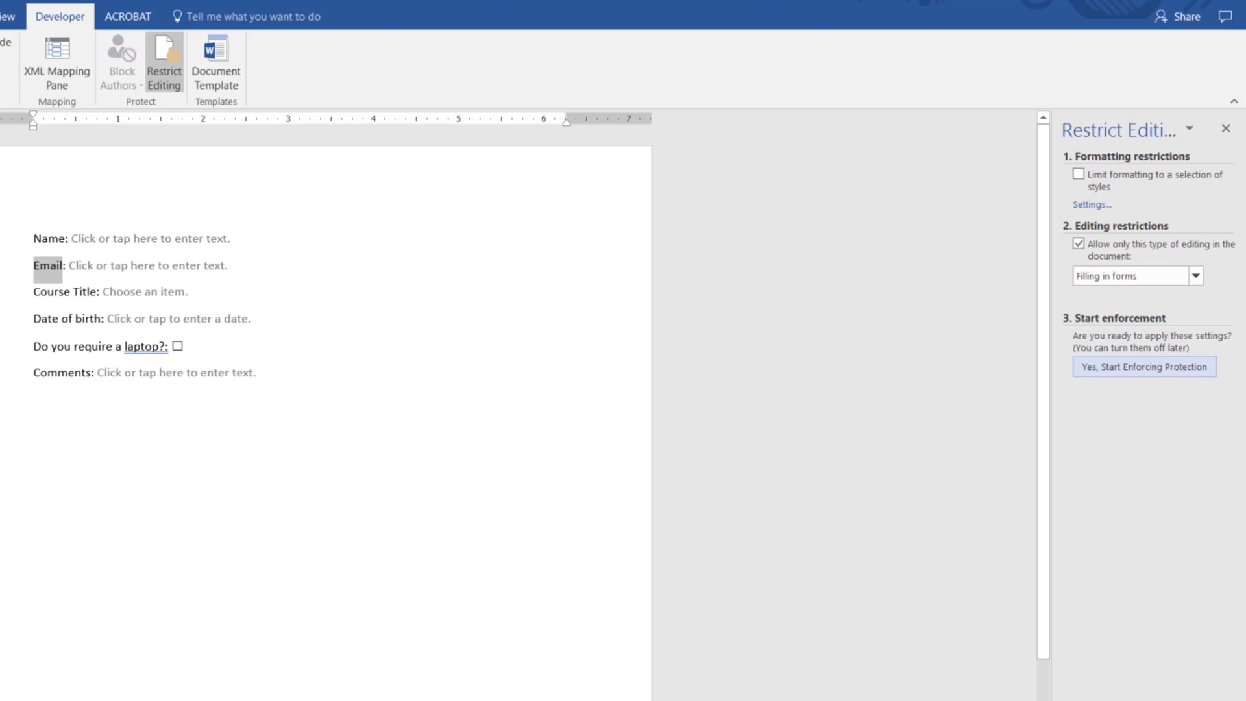
pyautogui.click(1144, 366)
pyautogui.click(387, 455)
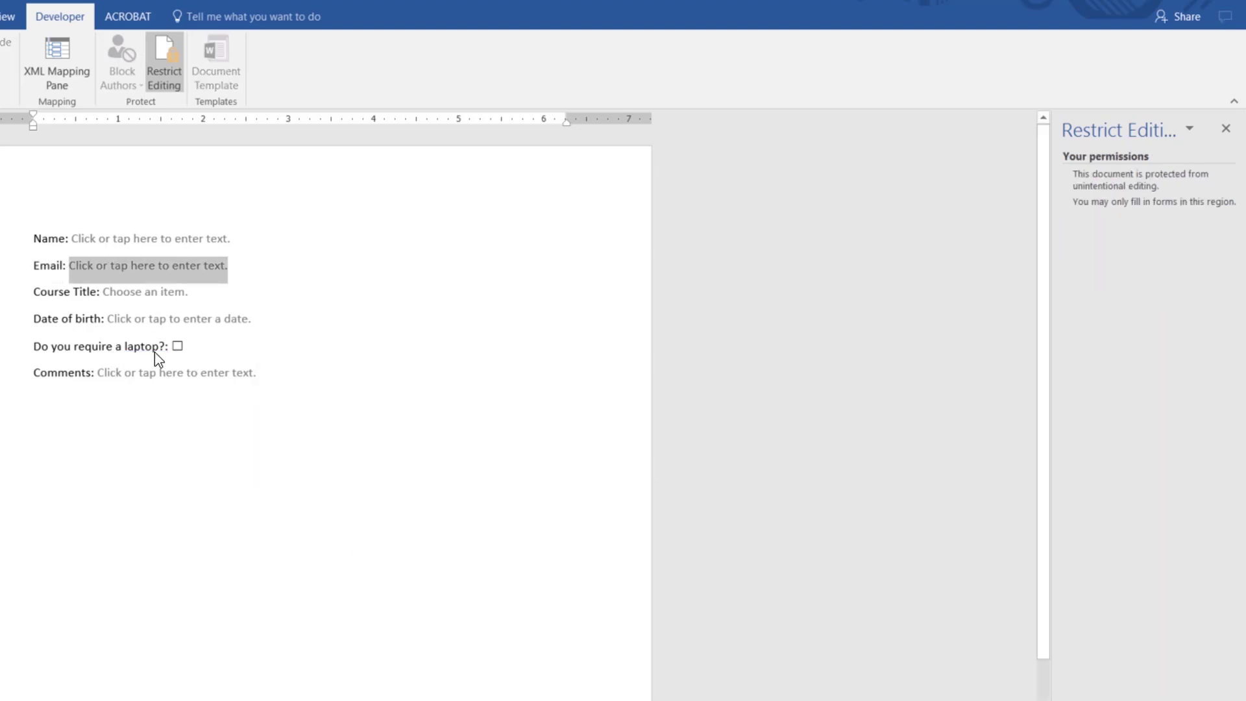
# Step: Enter the person's first name in Name and their e-mail address in Email
pyautogui.hotkey('shift', 'Tab')
pyautogui.hotkey('shift', 'Tab')
pyautogui.hotkey('shift', 'Tab')
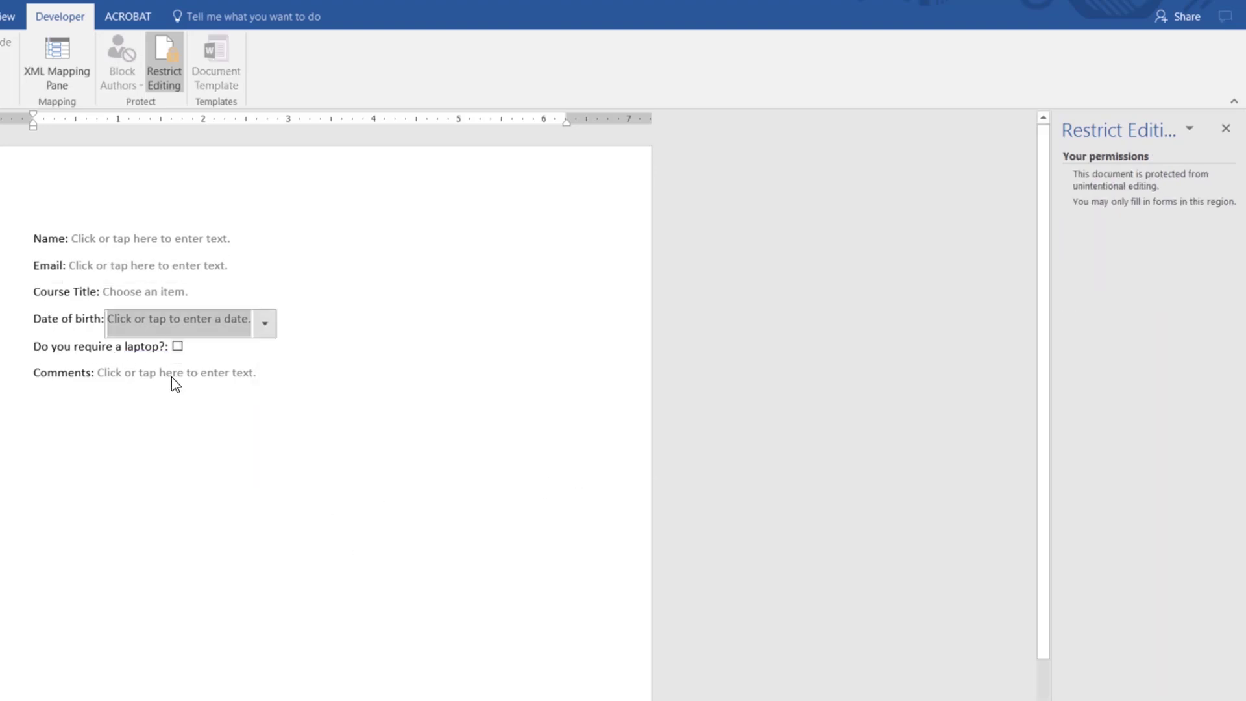
pyautogui.hotkey('shift', 'Tab')
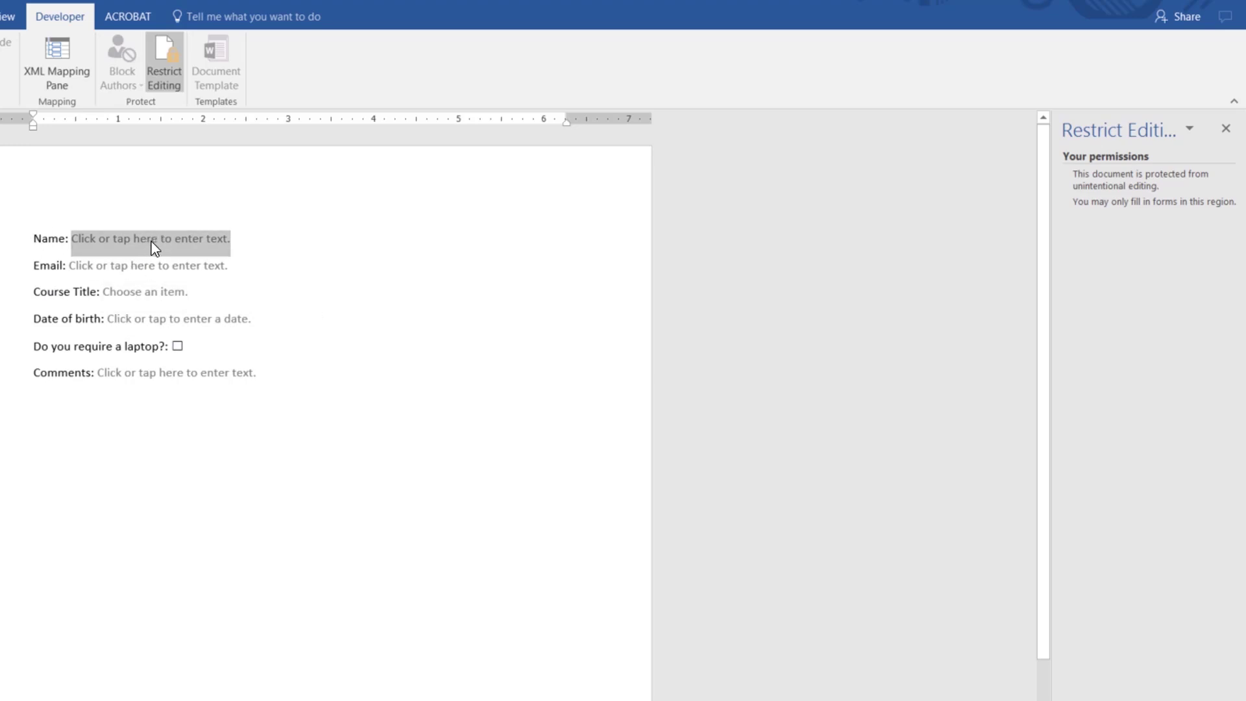
pyautogui.write('d')
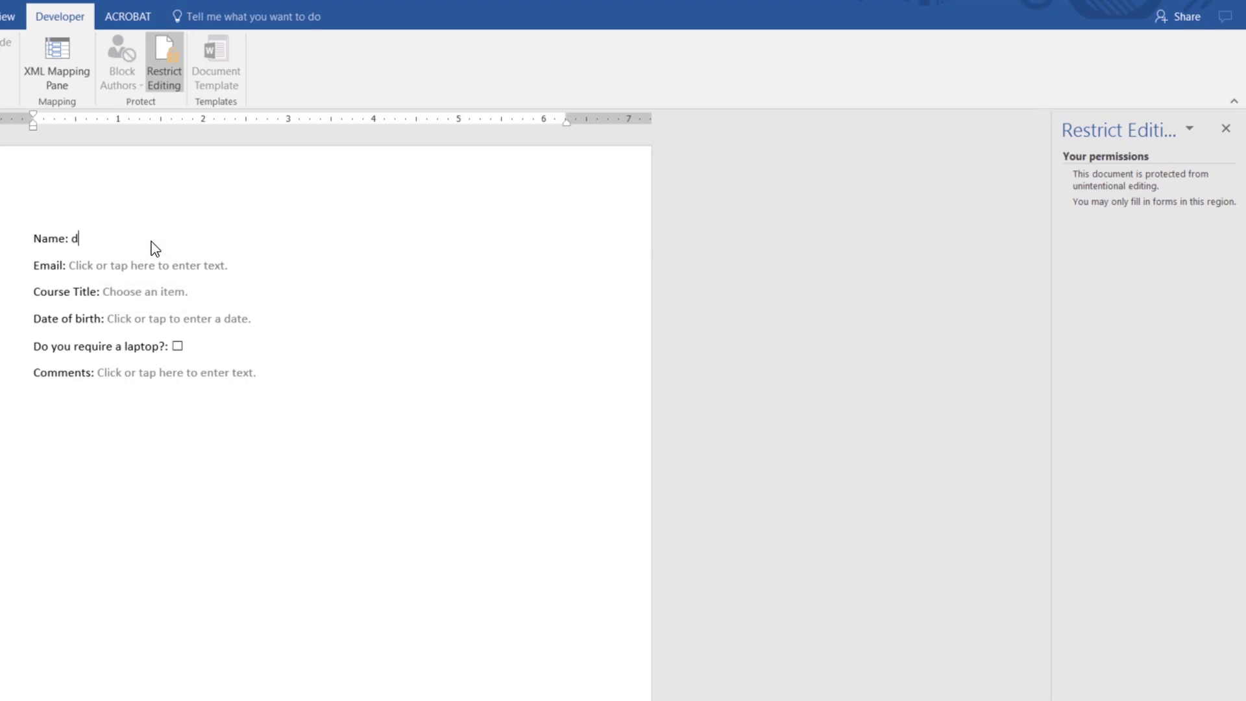
pyautogui.press('BackSpace')
pyautogui.write('Daniel')
pyautogui.press('Tab')
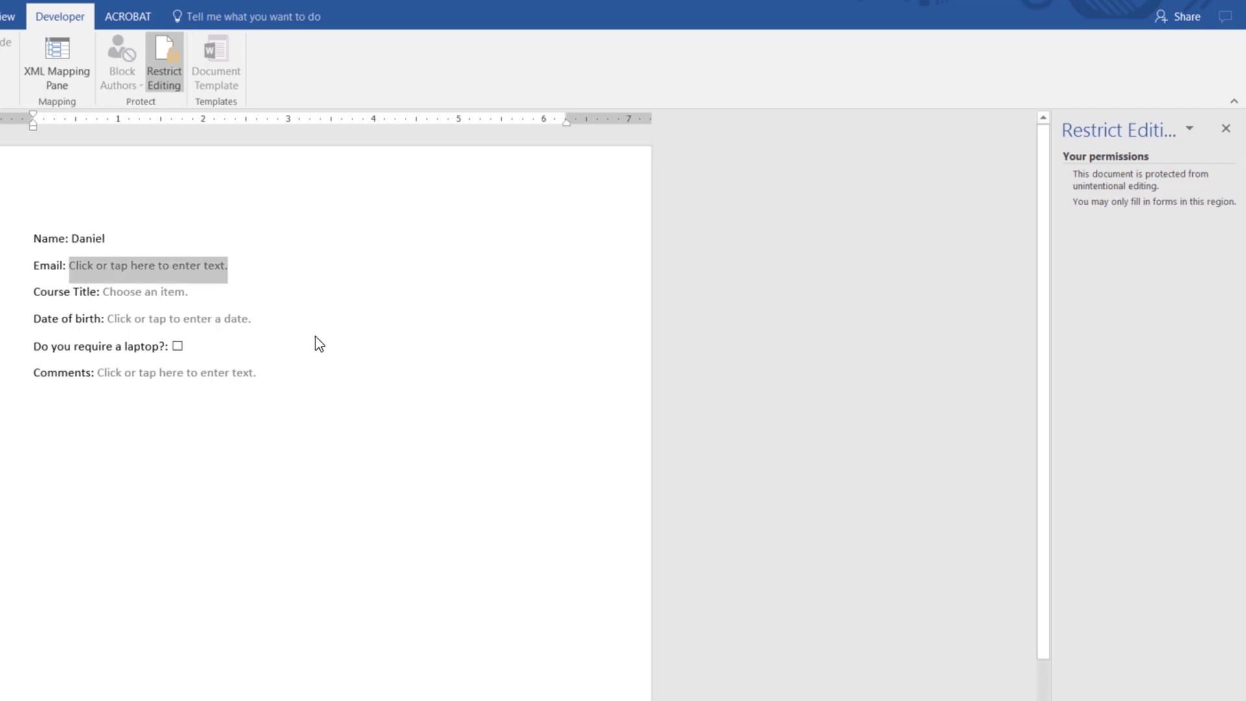
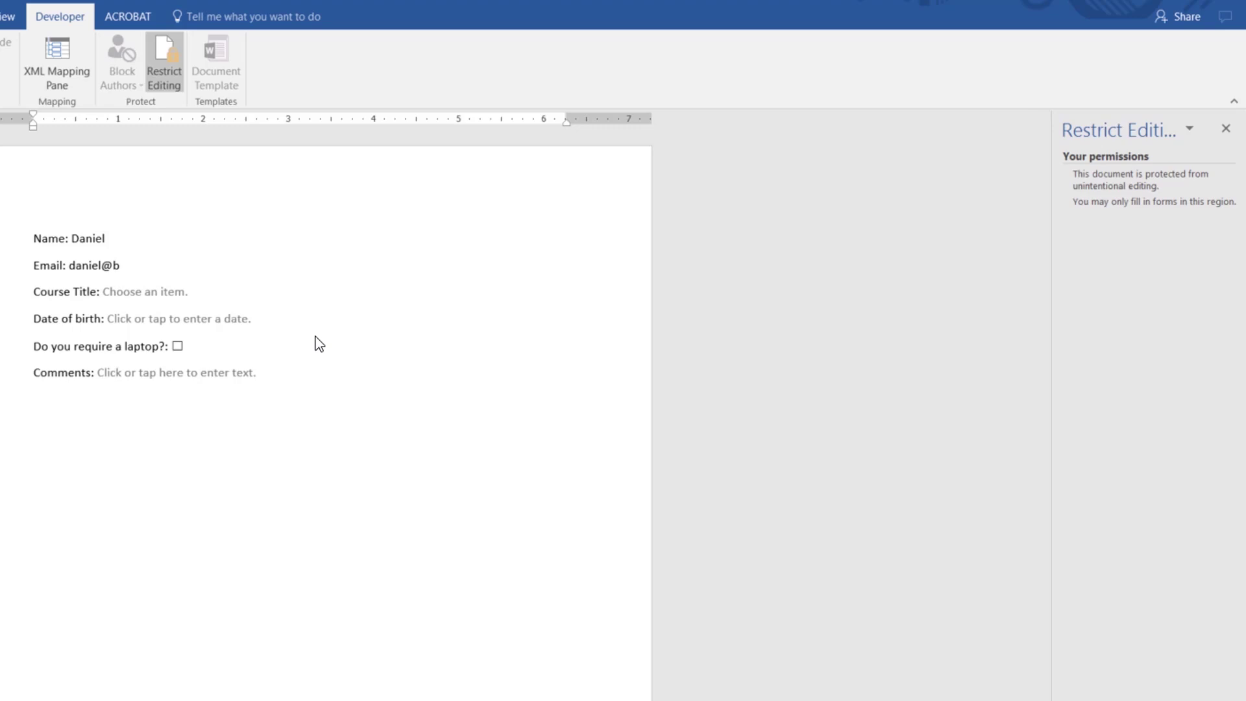
# Step: Choose Excel as course, date 8 March 2017, tick laptop, and type a comment
pyautogui.click(170, 304)
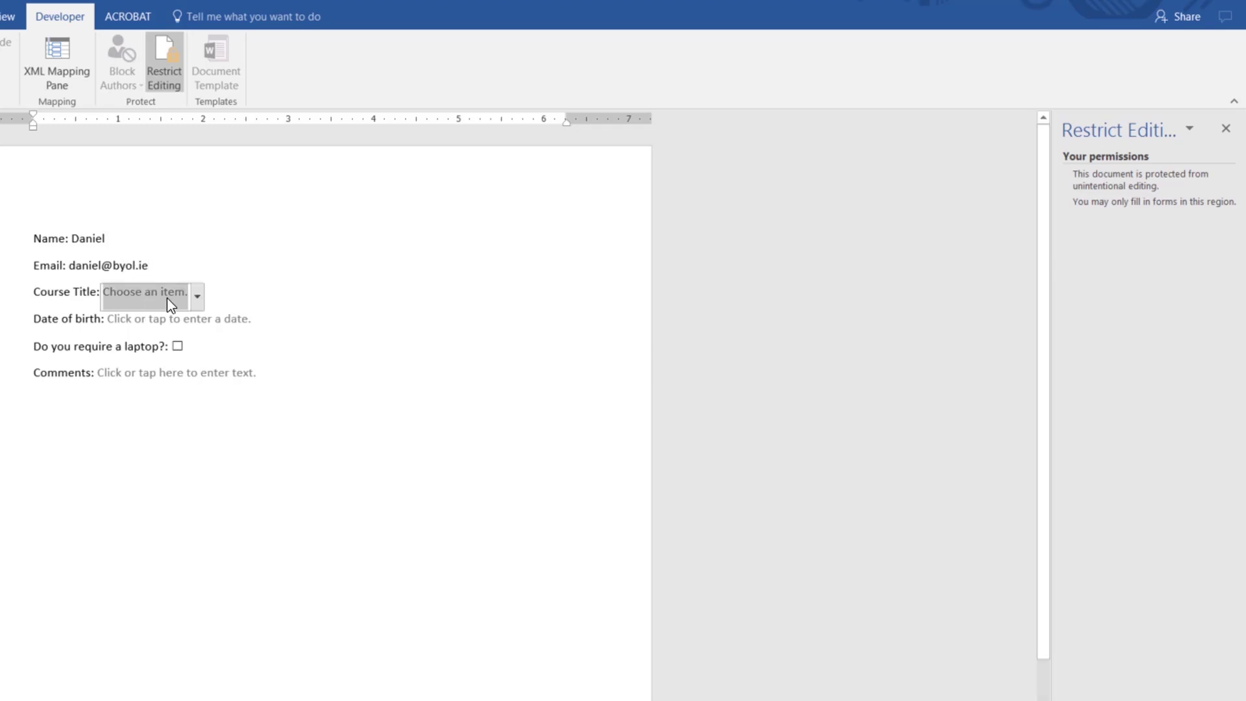
pyautogui.click(197, 296)
pyautogui.click(155, 349)
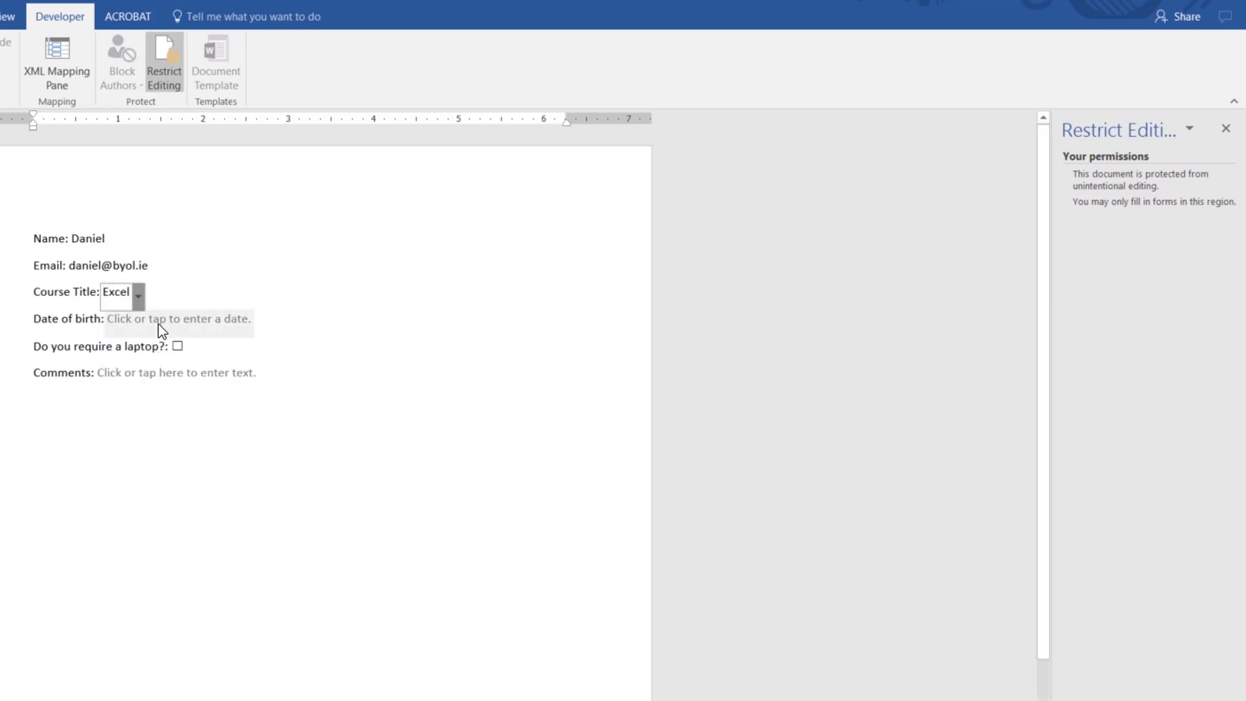
pyautogui.click(162, 328)
pyautogui.click(264, 323)
pyautogui.click(186, 394)
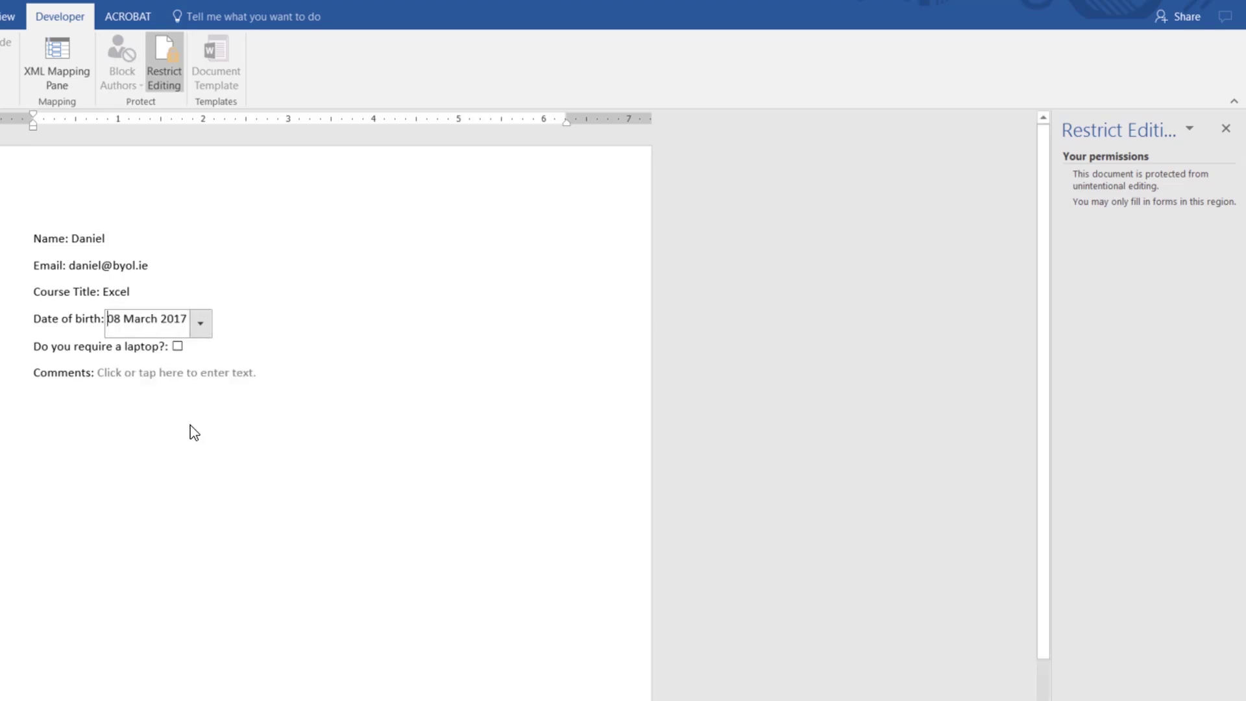
pyautogui.click(178, 346)
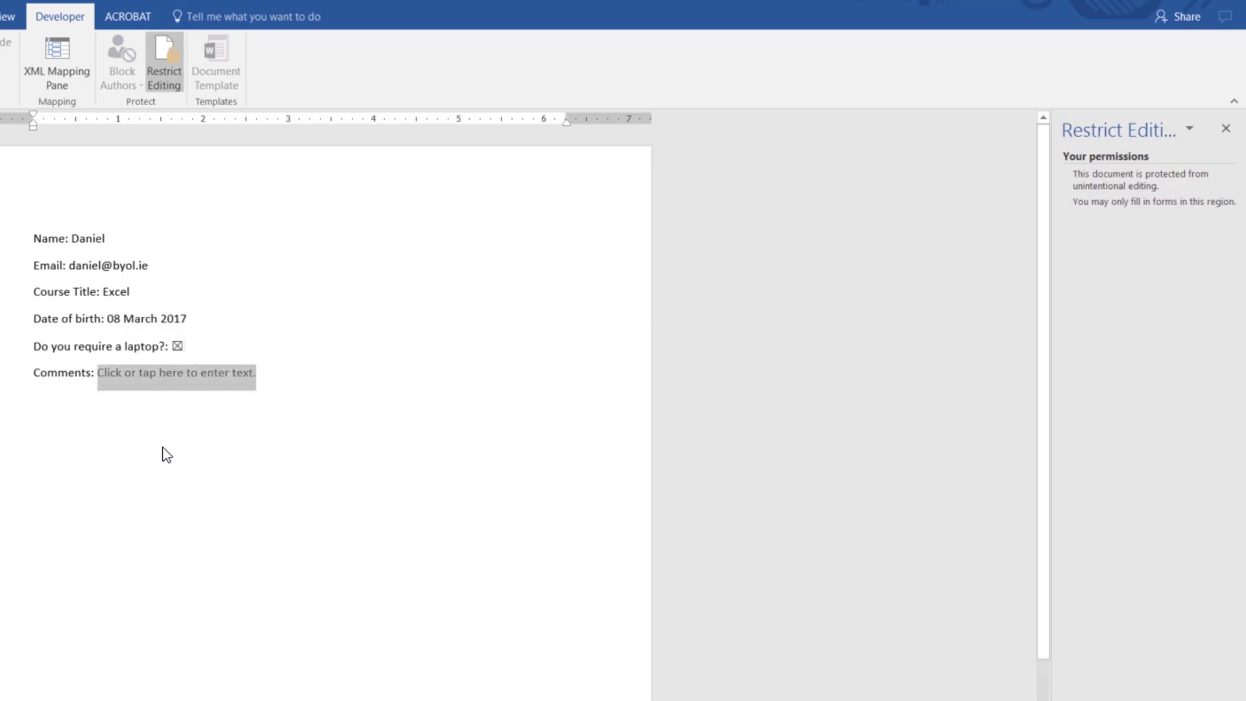
pyautogui.click(174, 387)
pyautogui.write('Yo')
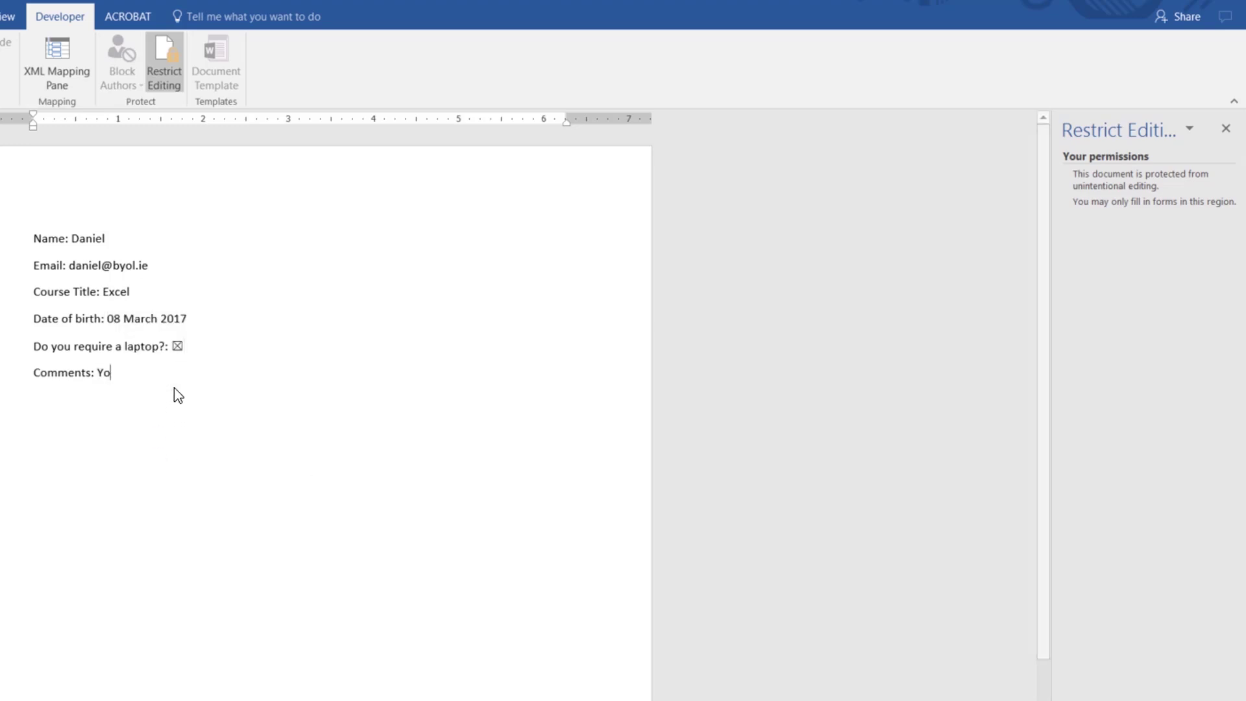
pyautogui.write("u're awesome Dan.")
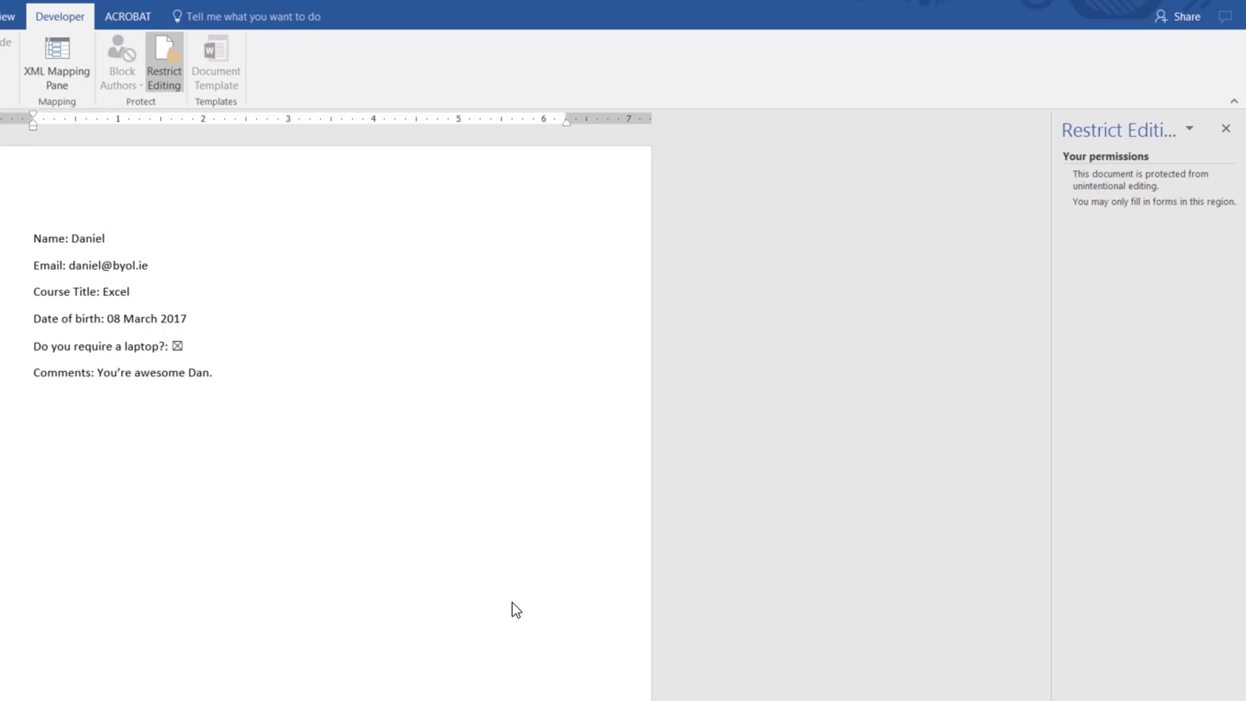
# Step: Finish the comment text and Tab back to the Name field
pyautogui.click(259, 405)
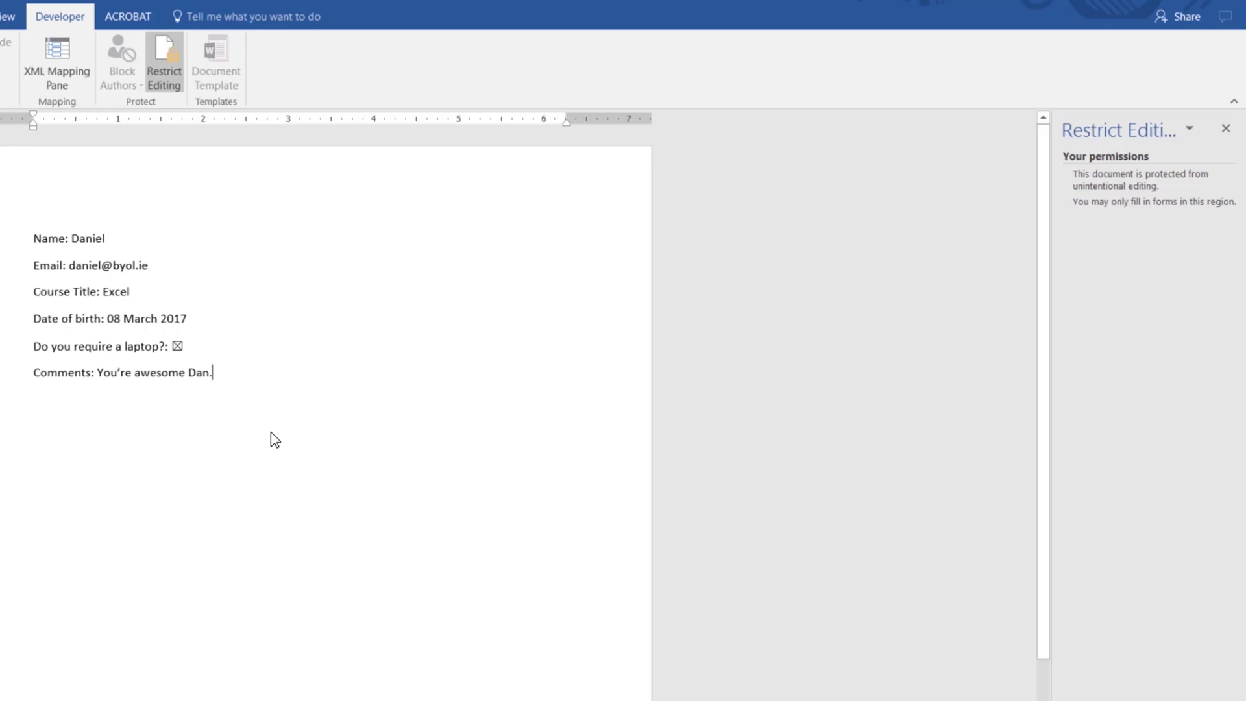
pyautogui.press('Tab')
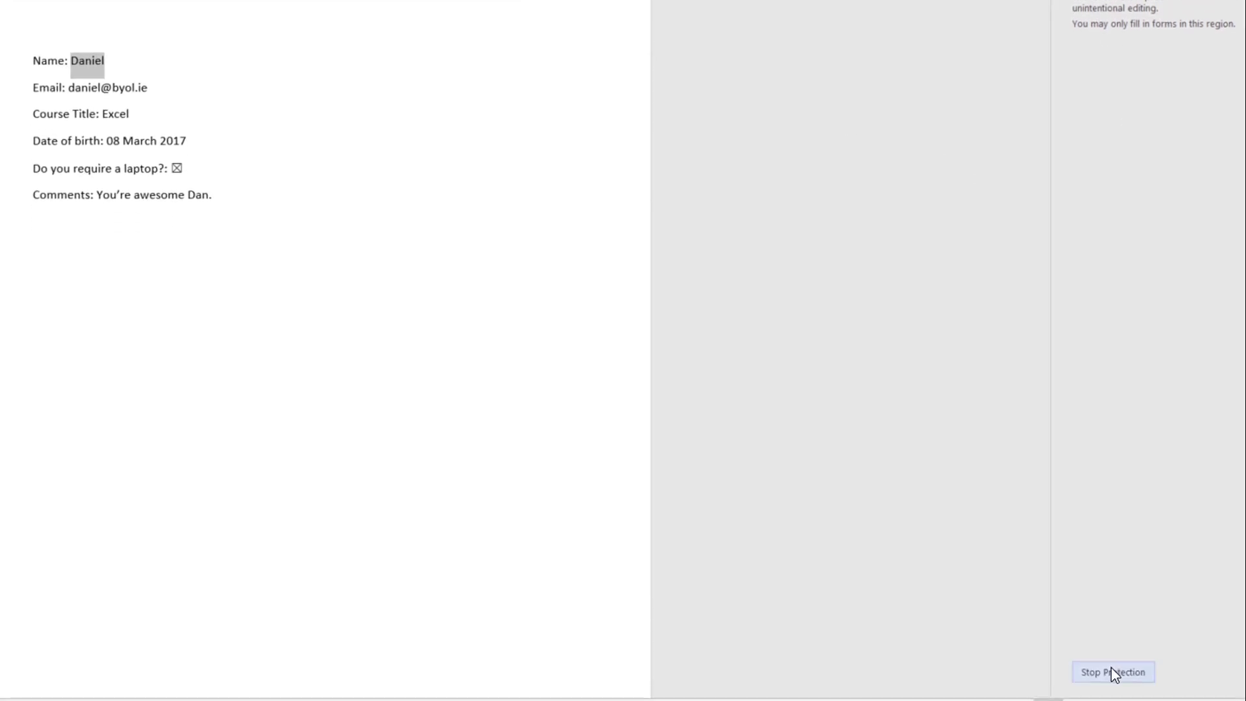
# Step: Stop protection and place the caret on the empty line below Comments
pyautogui.click(1111, 670)
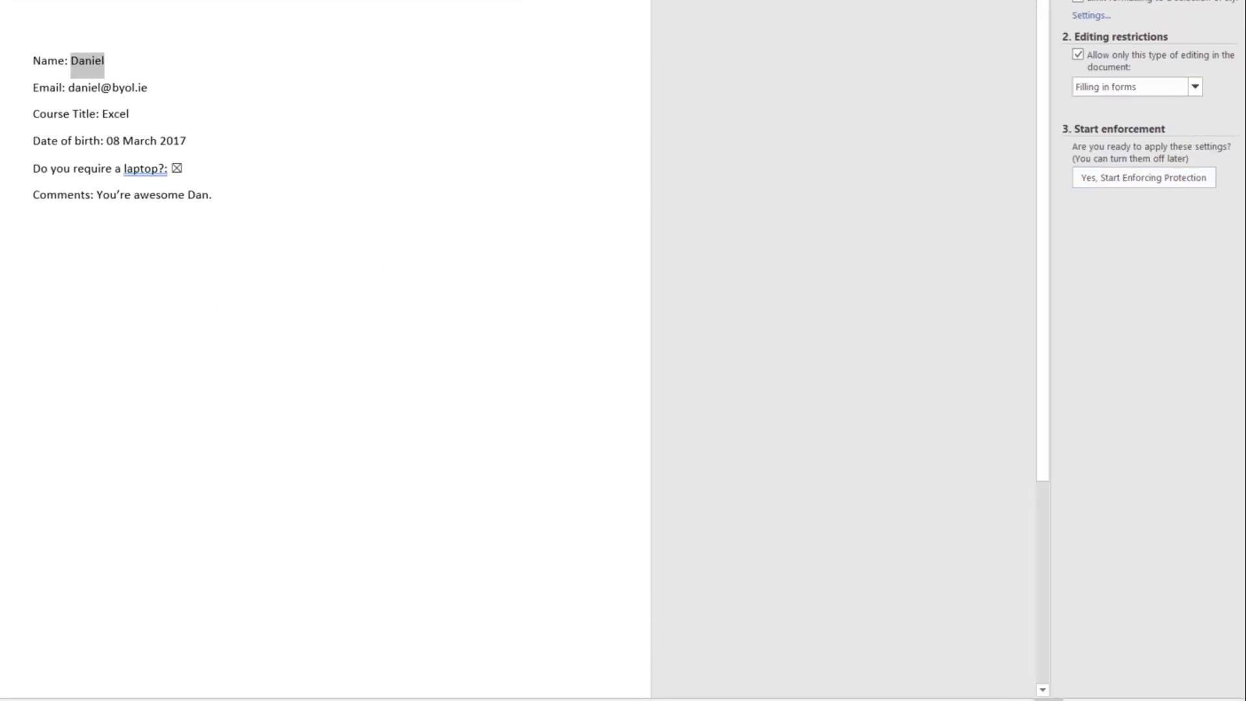
pyautogui.click(67, 217)
pyautogui.click(216, 195)
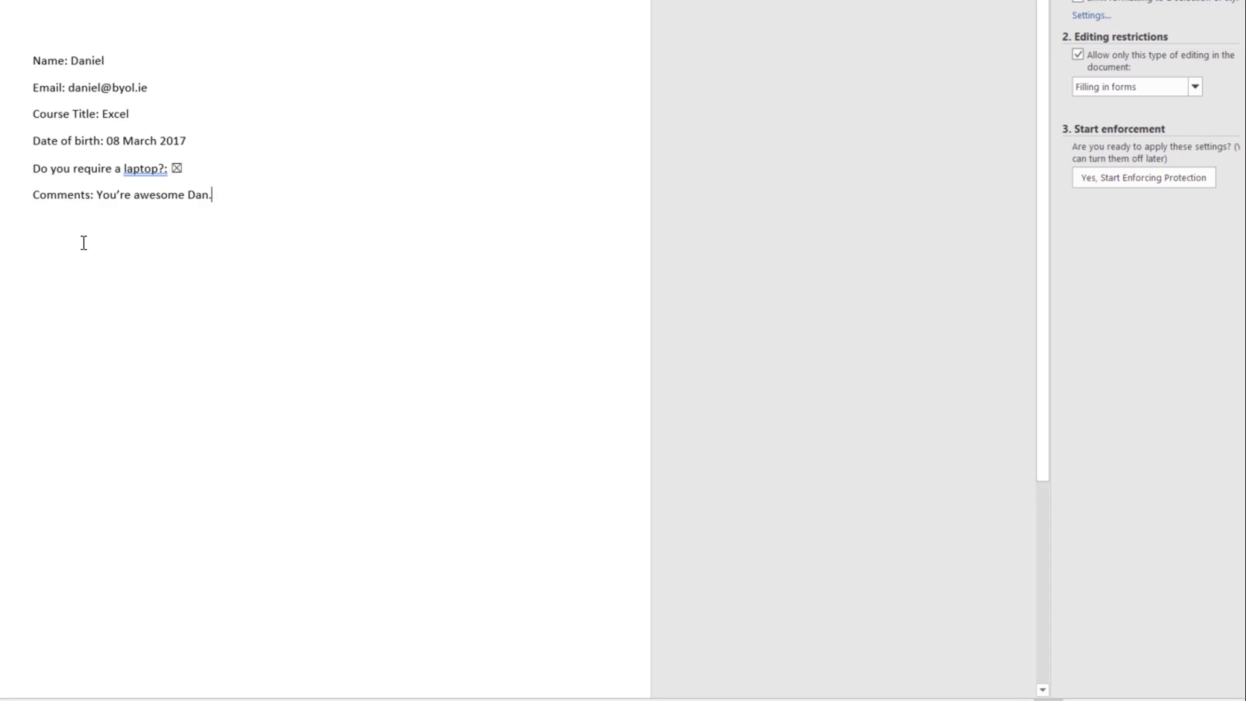
pyautogui.click(49, 232)
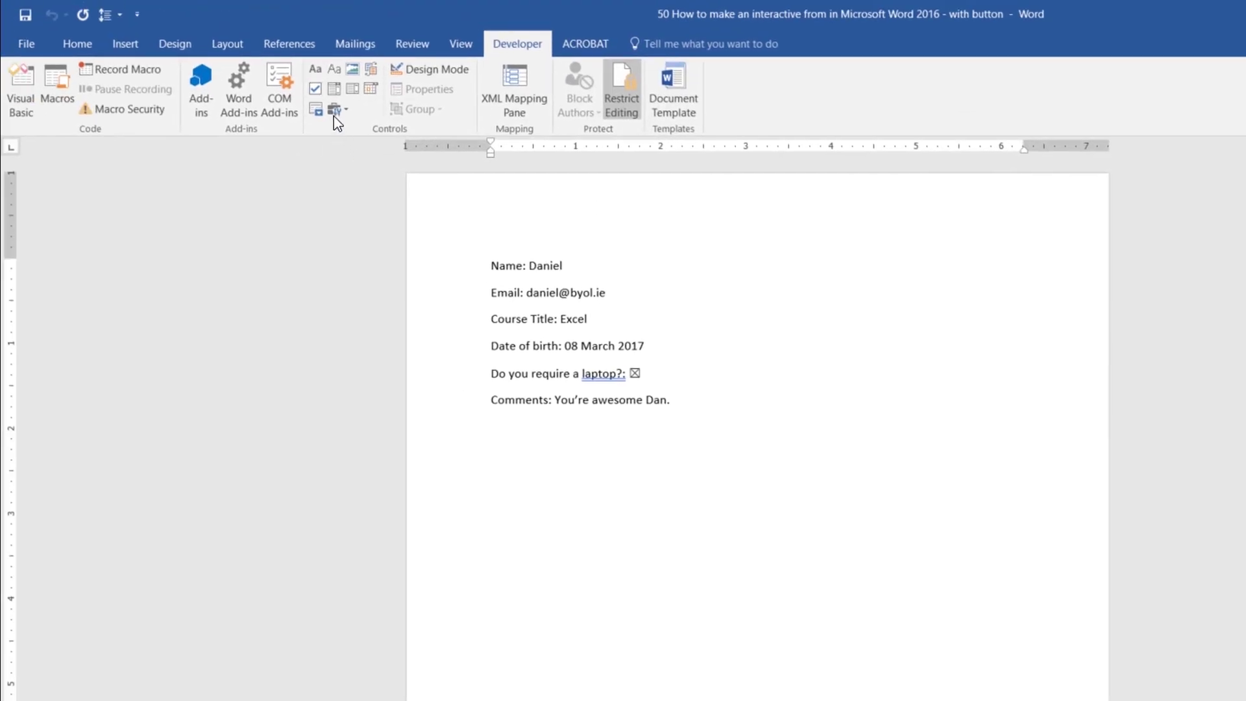
# Step: Insert an ActiveX command button there and open its click code
pyautogui.click(338, 109)
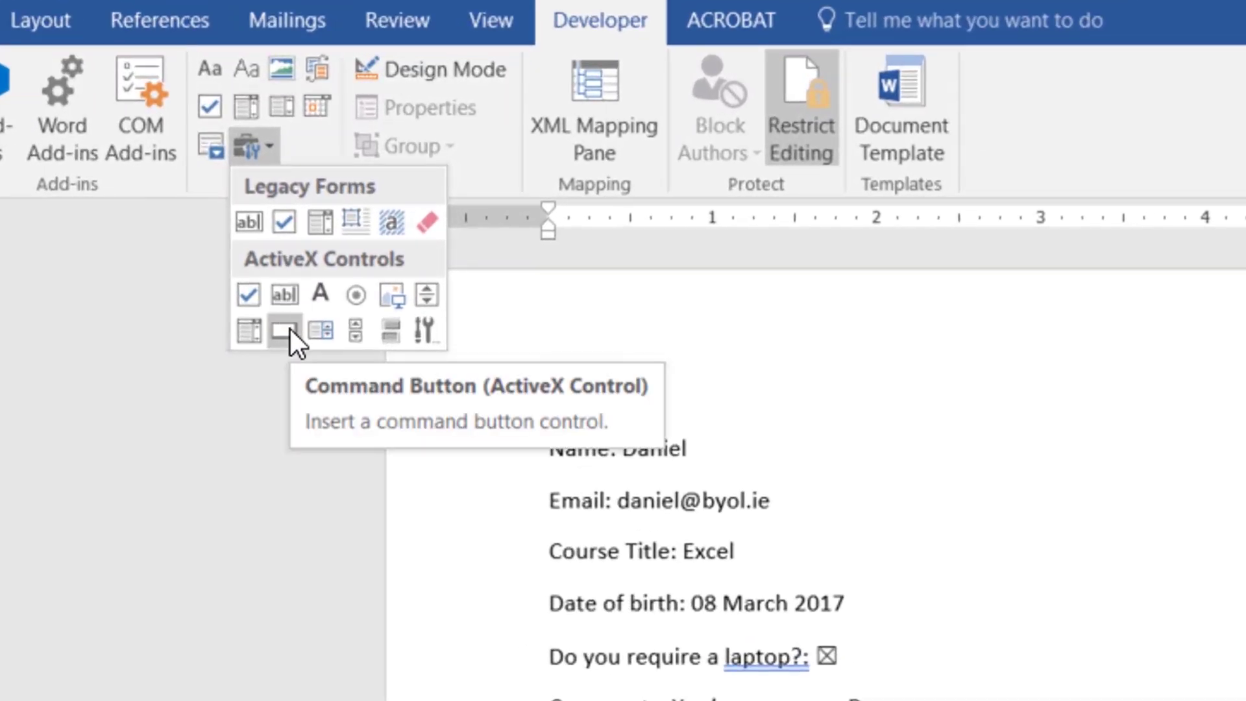
pyautogui.click(290, 329)
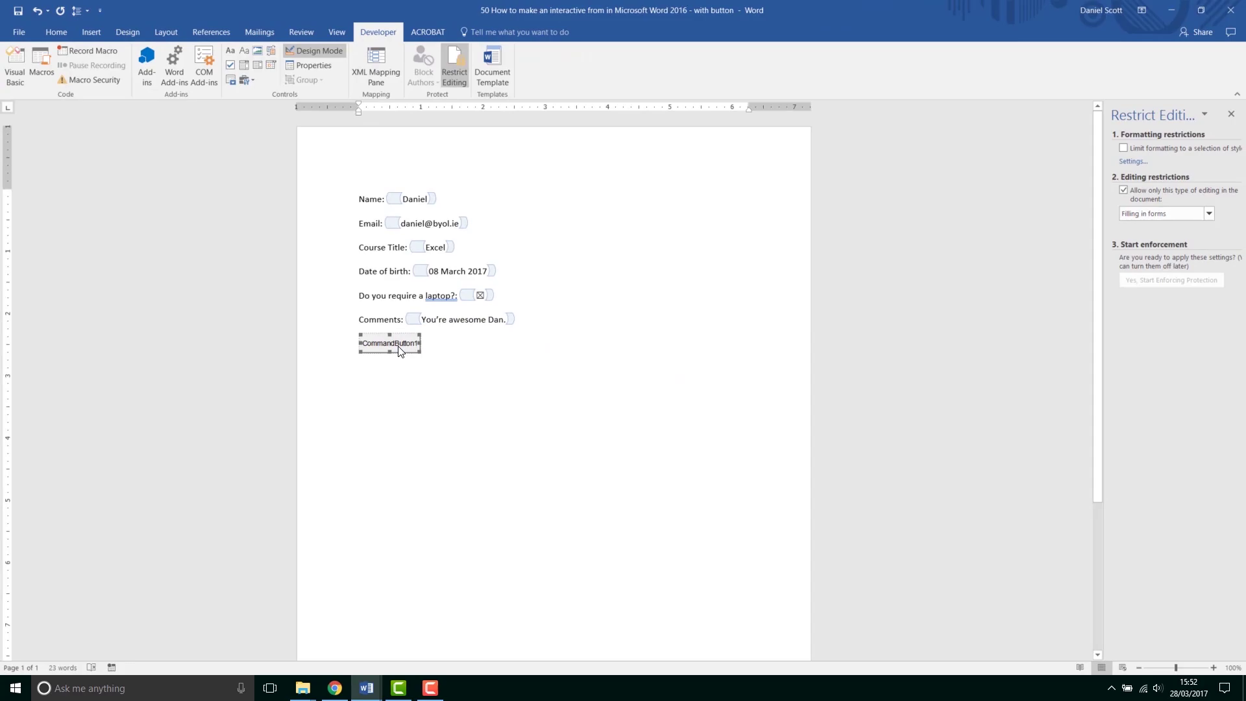
pyautogui.doubleClick(393, 344)
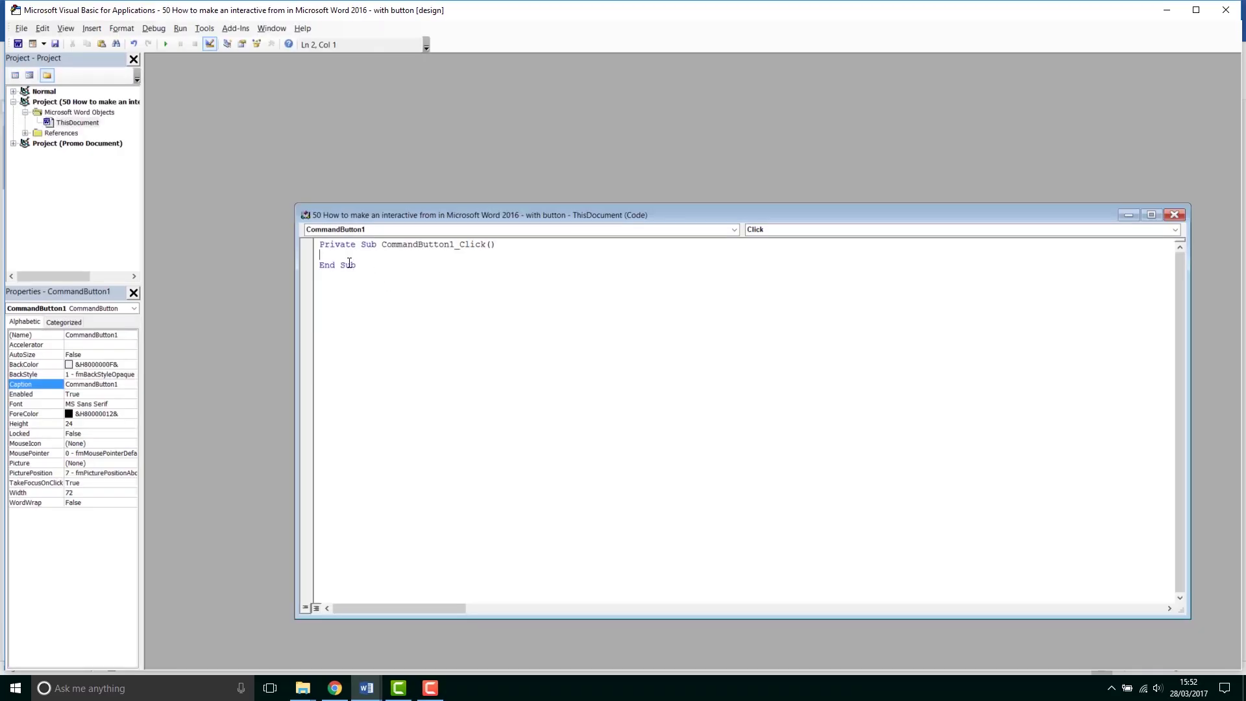
# Step: Return to the form document and browse for a file to open
pyautogui.click(367, 688)
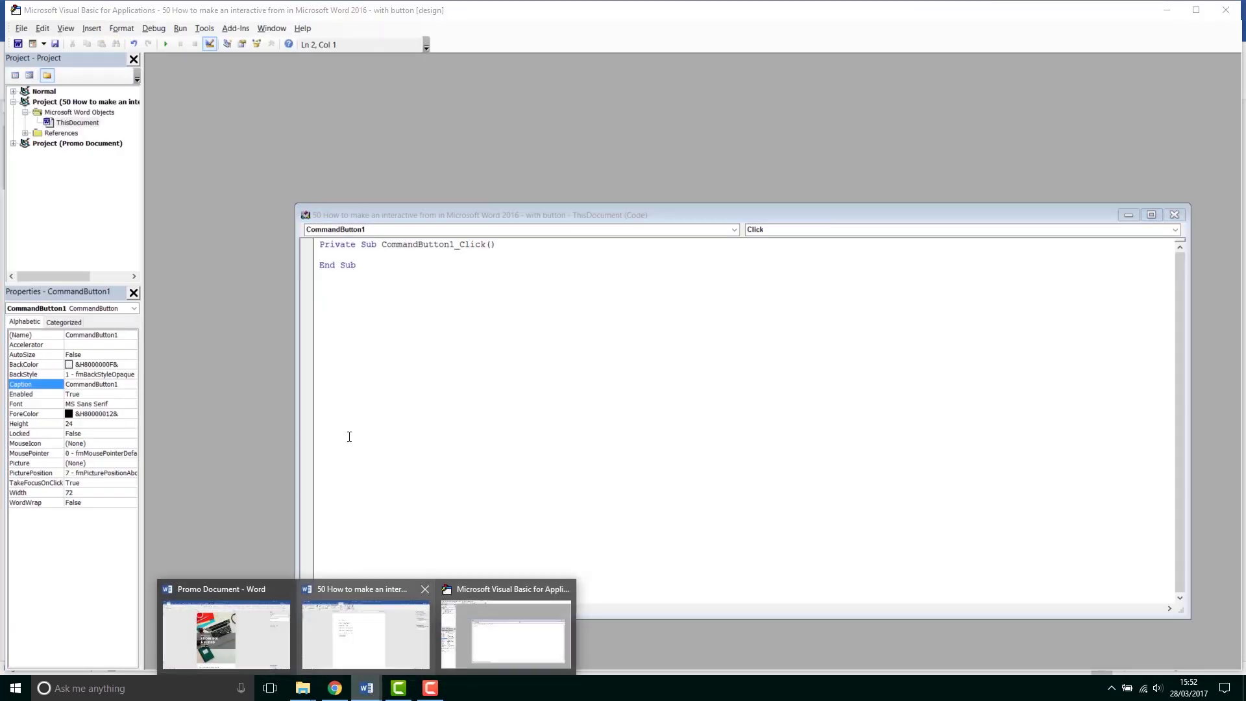
pyautogui.click(329, 625)
pyautogui.click(5, 34)
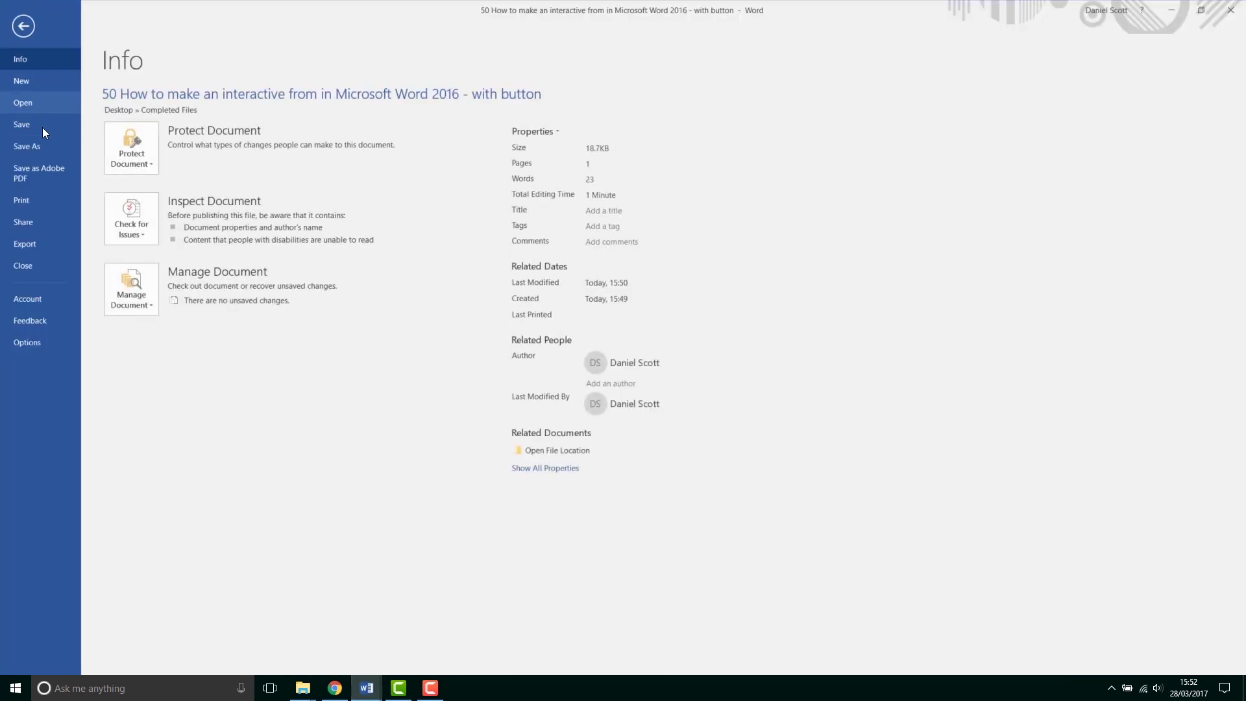
pyautogui.click(26, 102)
pyautogui.click(161, 358)
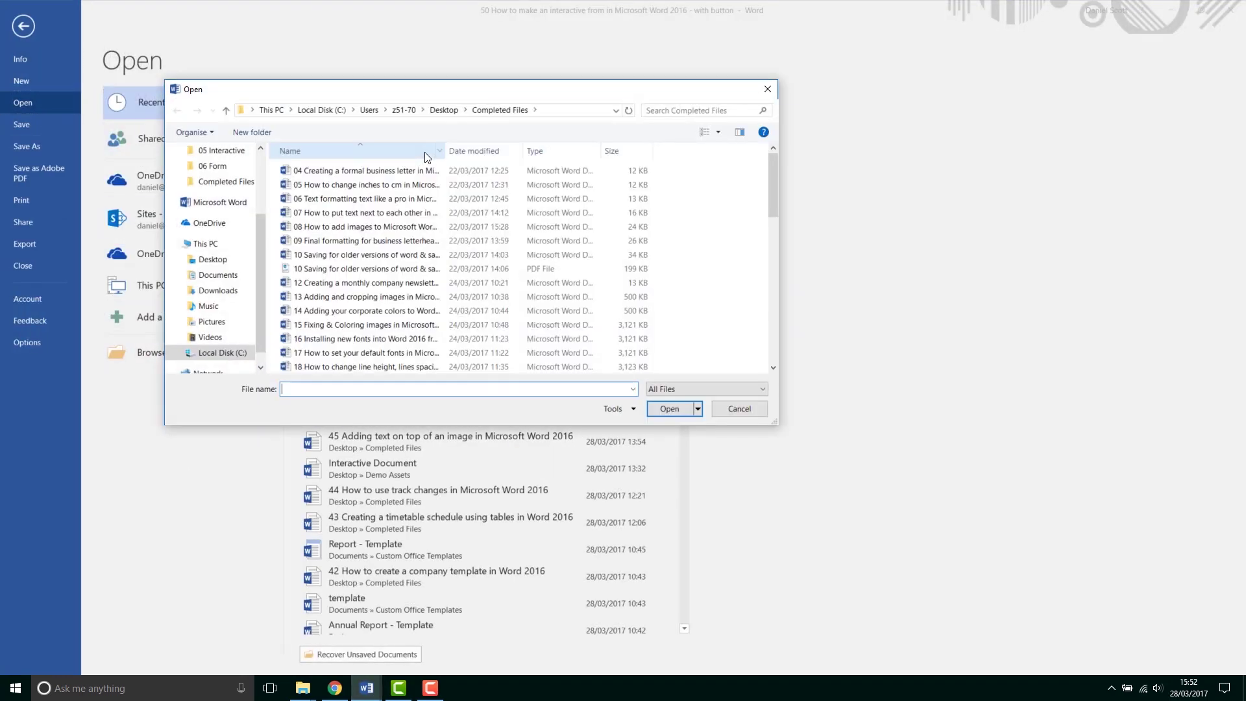
# Step: Open Send Form Button Code from the 06 Form folder and select its code
pyautogui.scroll(3, 259, 156)
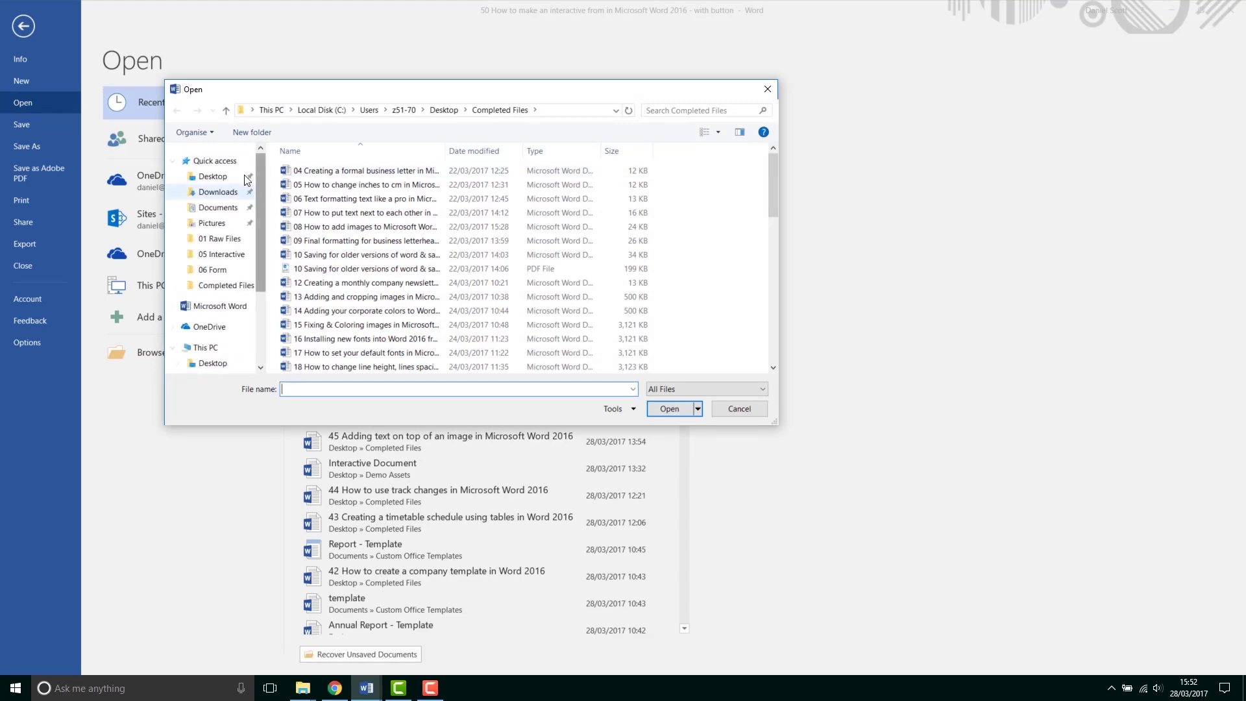
pyautogui.click(221, 269)
pyautogui.click(306, 184)
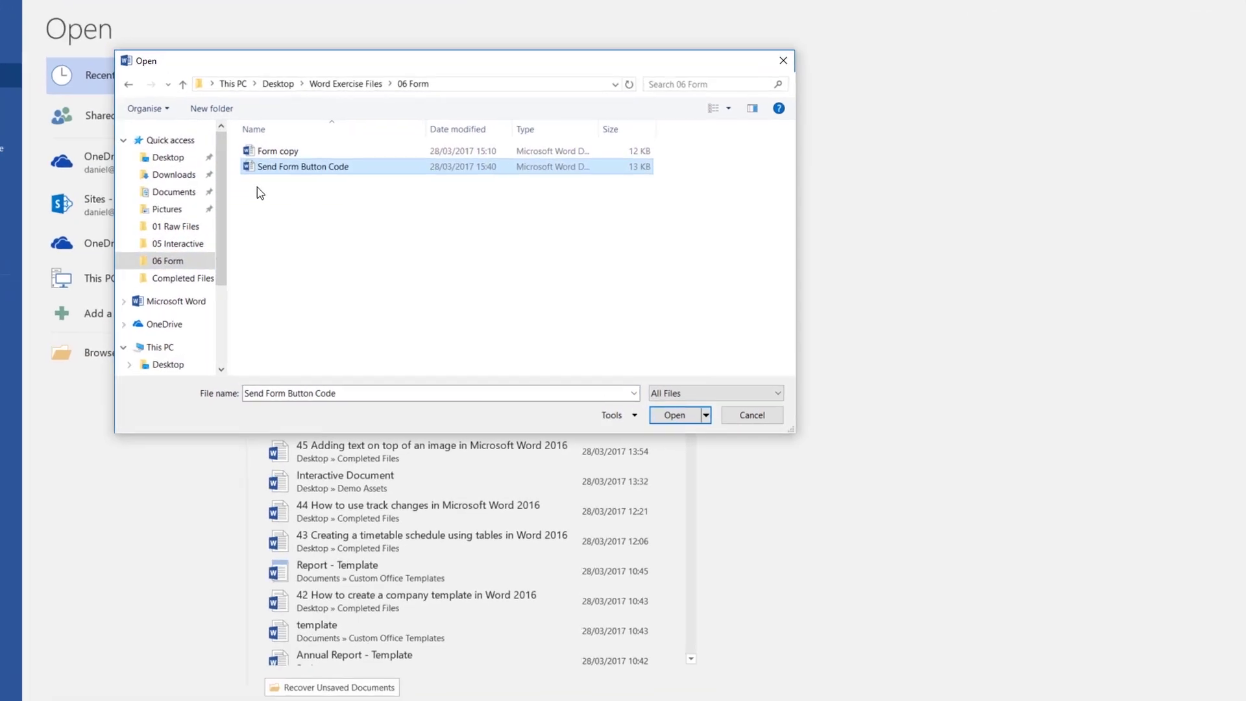
pyautogui.click(678, 415)
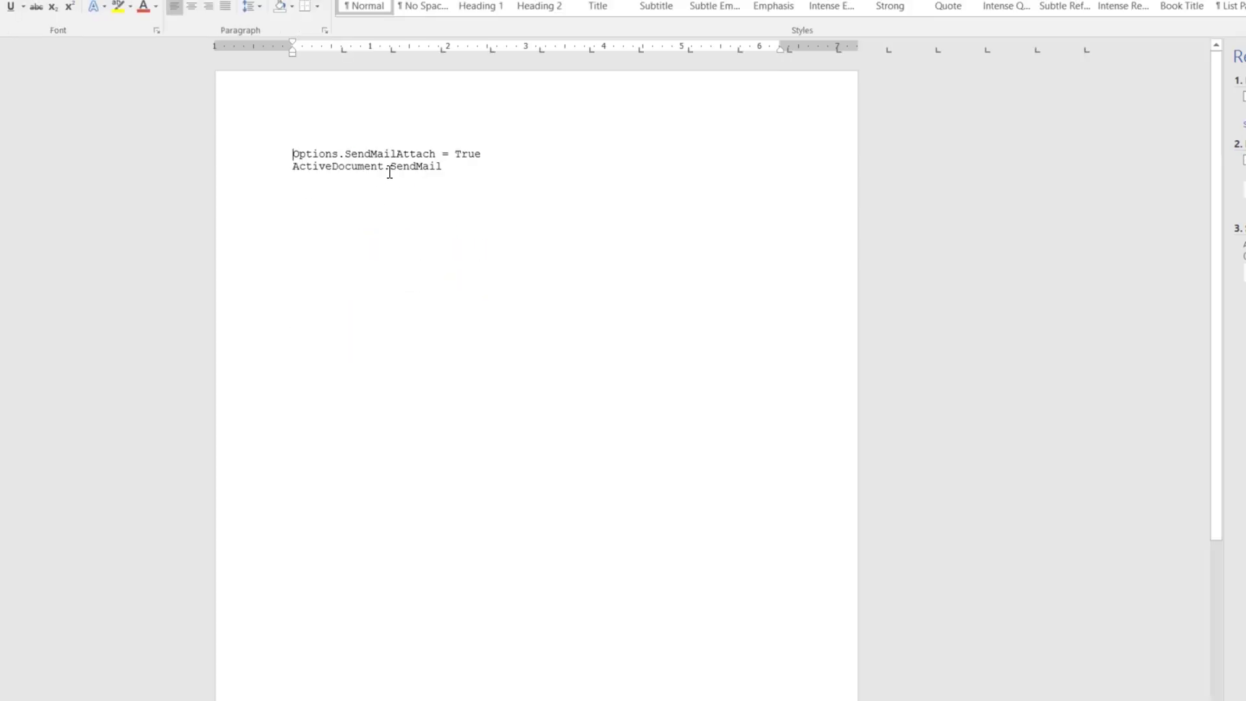
pyautogui.hotkey('ctrl', 'a')
pyautogui.hotkey('ctrl', 'c')
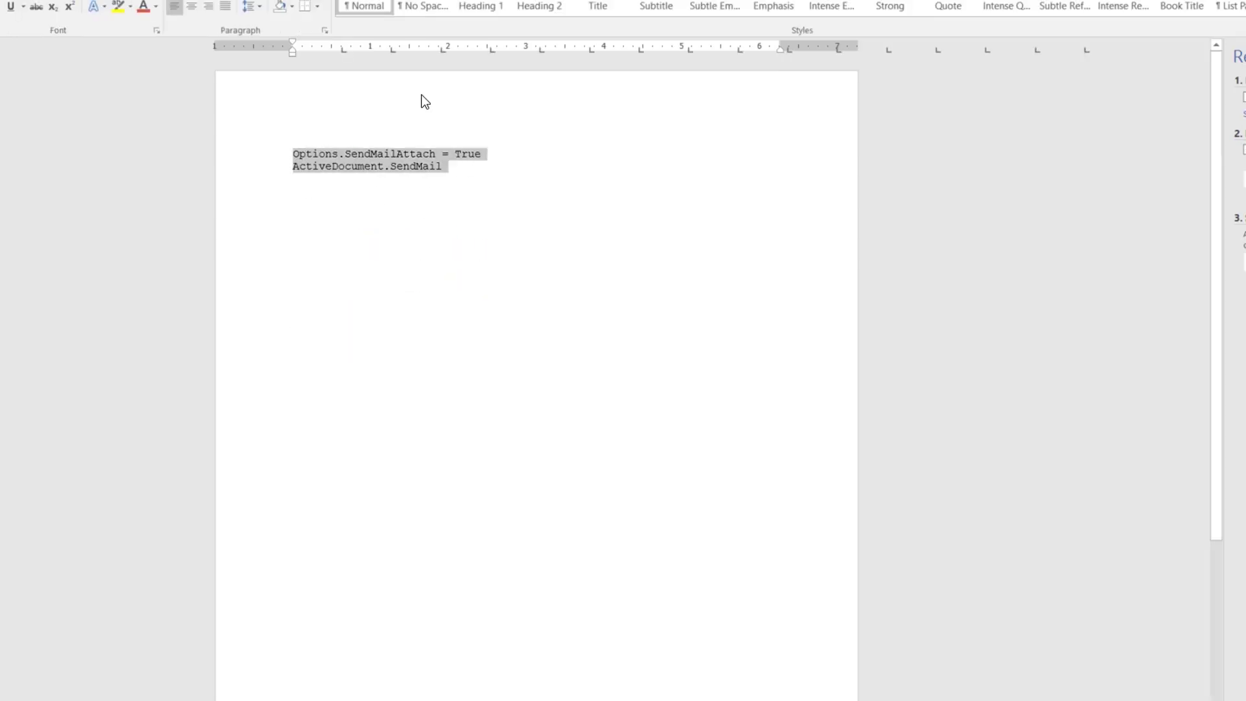
pyautogui.hotkey('alt', 'Tab')
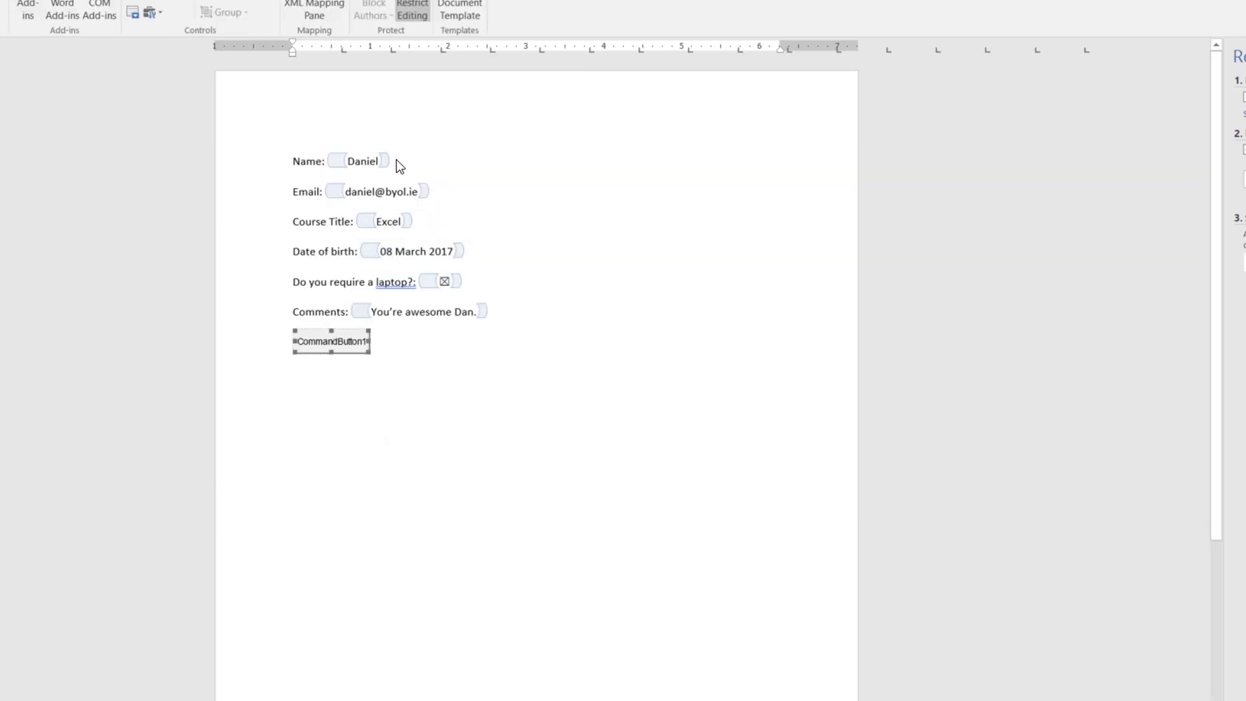
# Step: Paste the two SendMail lines into CommandButton1_Click and remove the blank line
pyautogui.hotkey('alt', 'Tab')
pyautogui.click(704, 315)
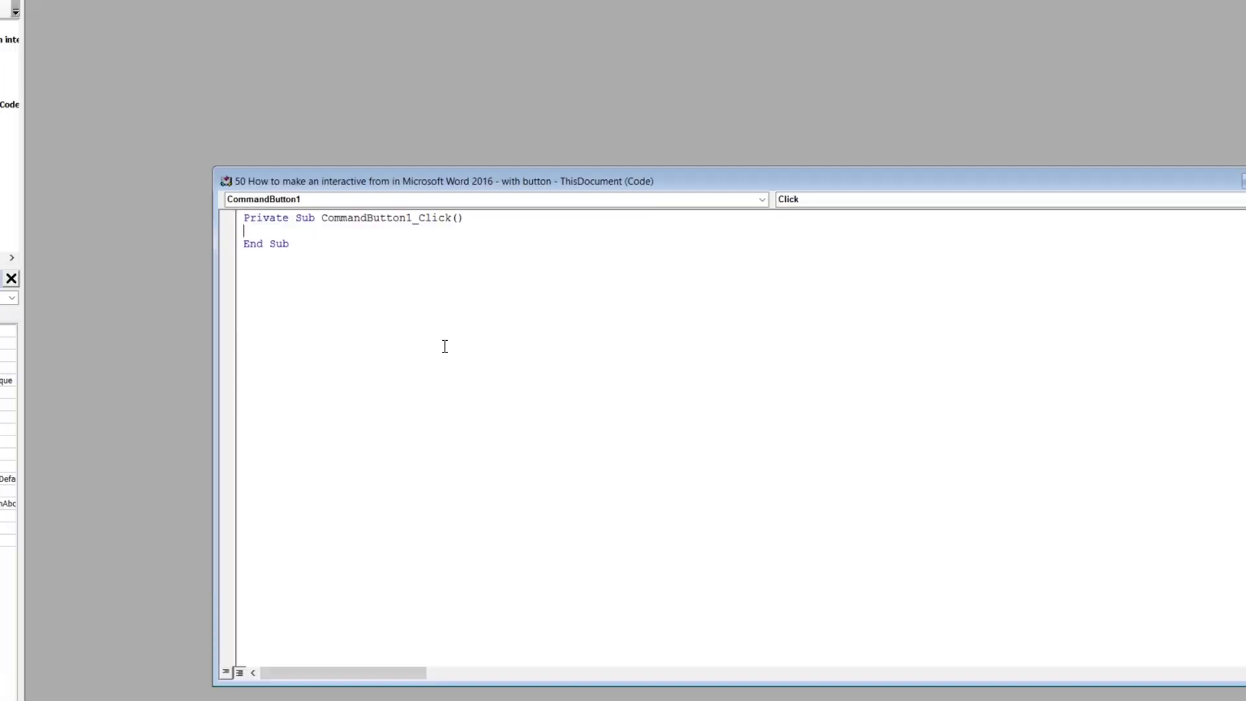
pyautogui.hotkey('ctrl', 'v')
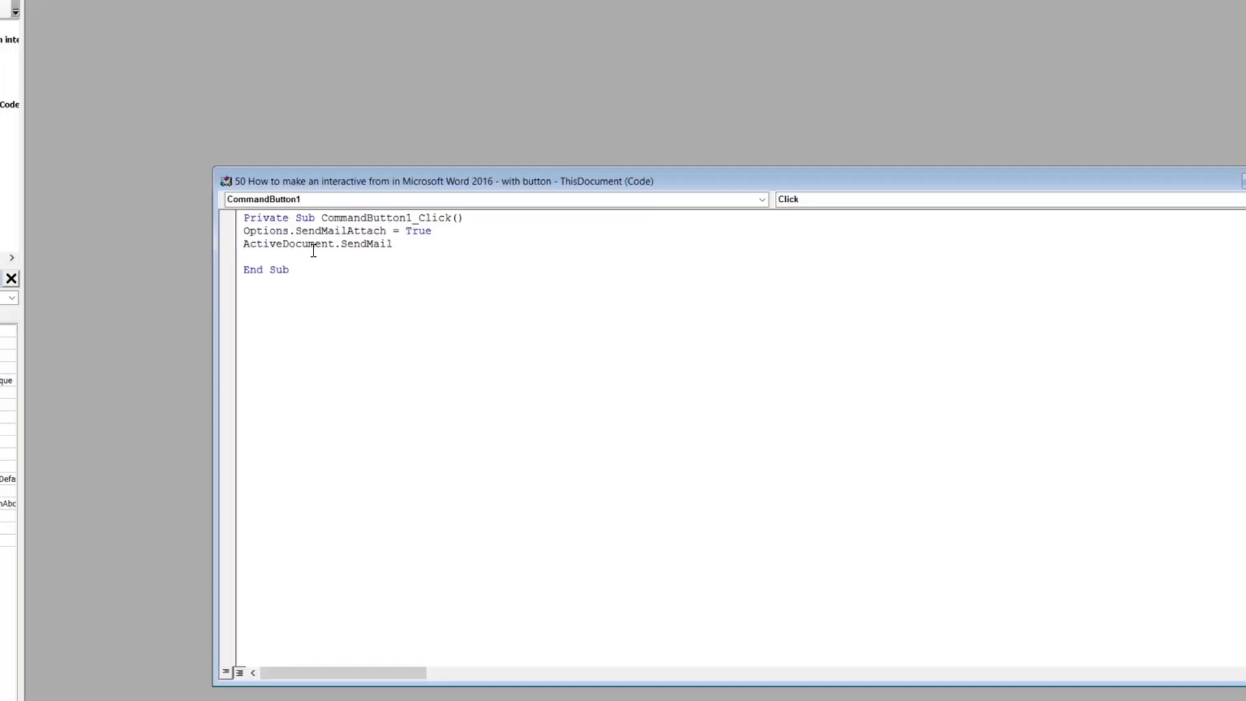
pyautogui.press('BackSpace')
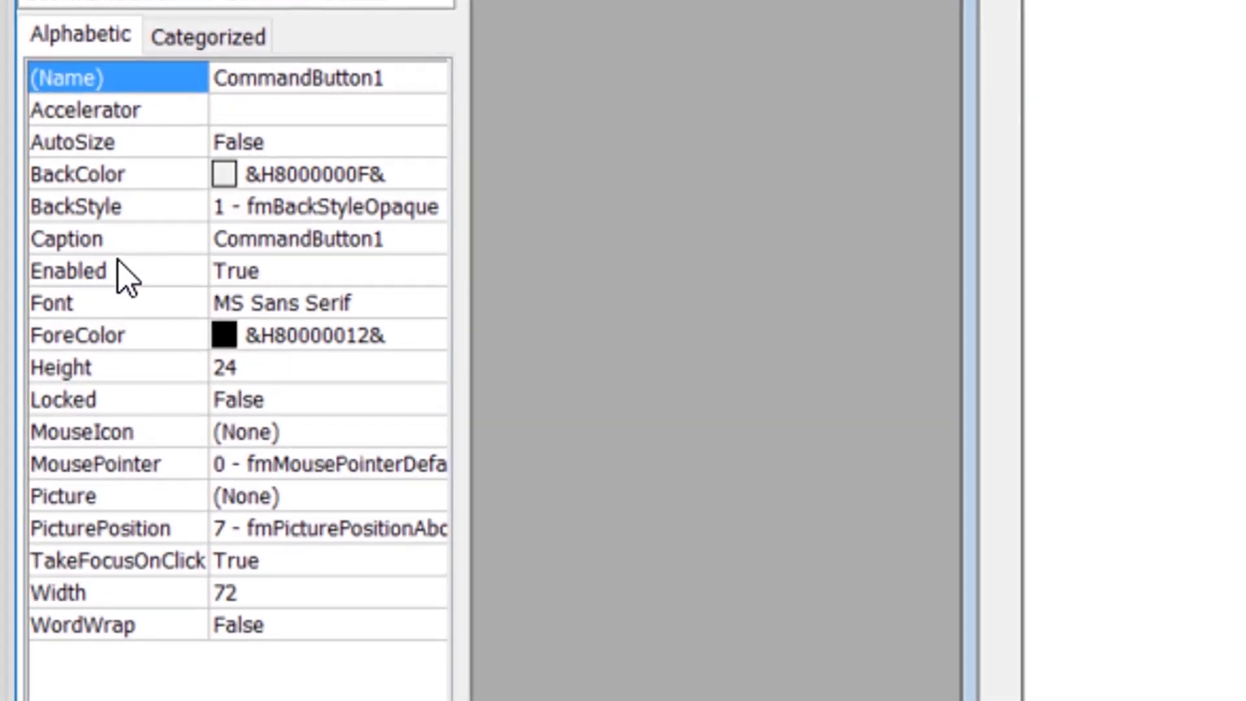
# Step: Change the button's Caption property from CommandButton1 to Submit
pyautogui.click(217, 244)
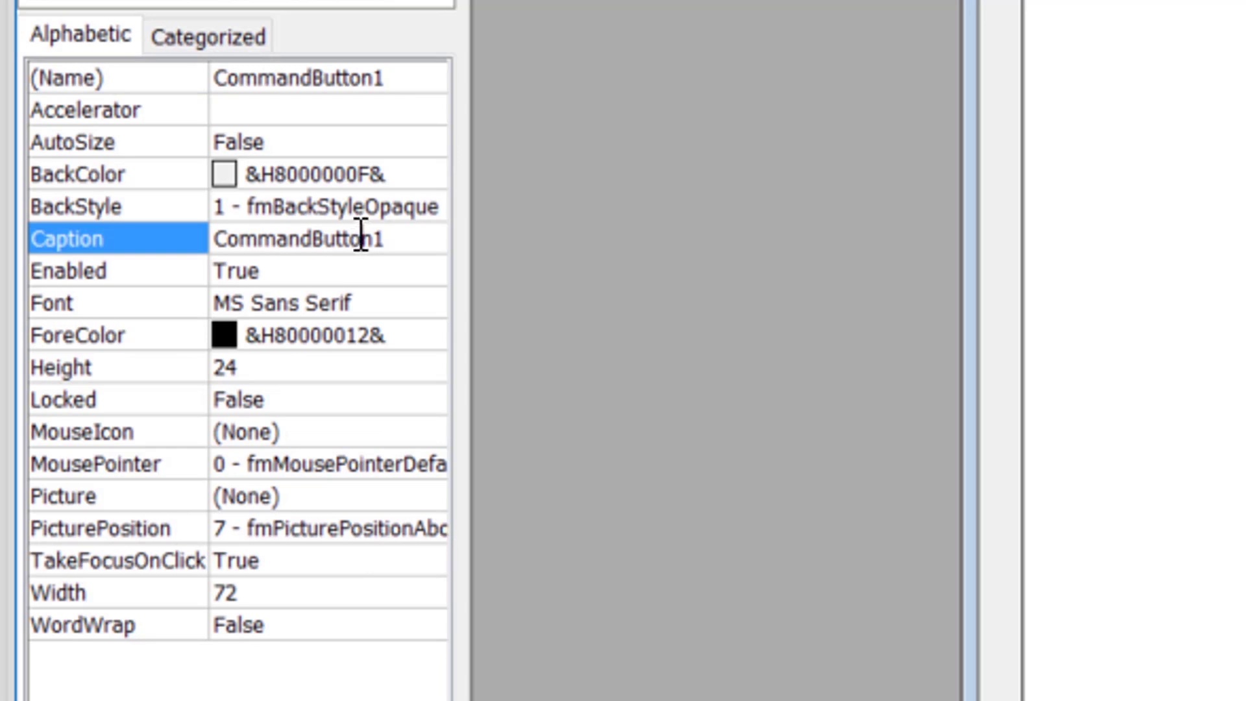
pyautogui.moveTo(386, 238); pyautogui.dragTo(237, 234)
pyautogui.press('BackSpace')
pyautogui.press('BackSpace')
pyautogui.write('Submi')
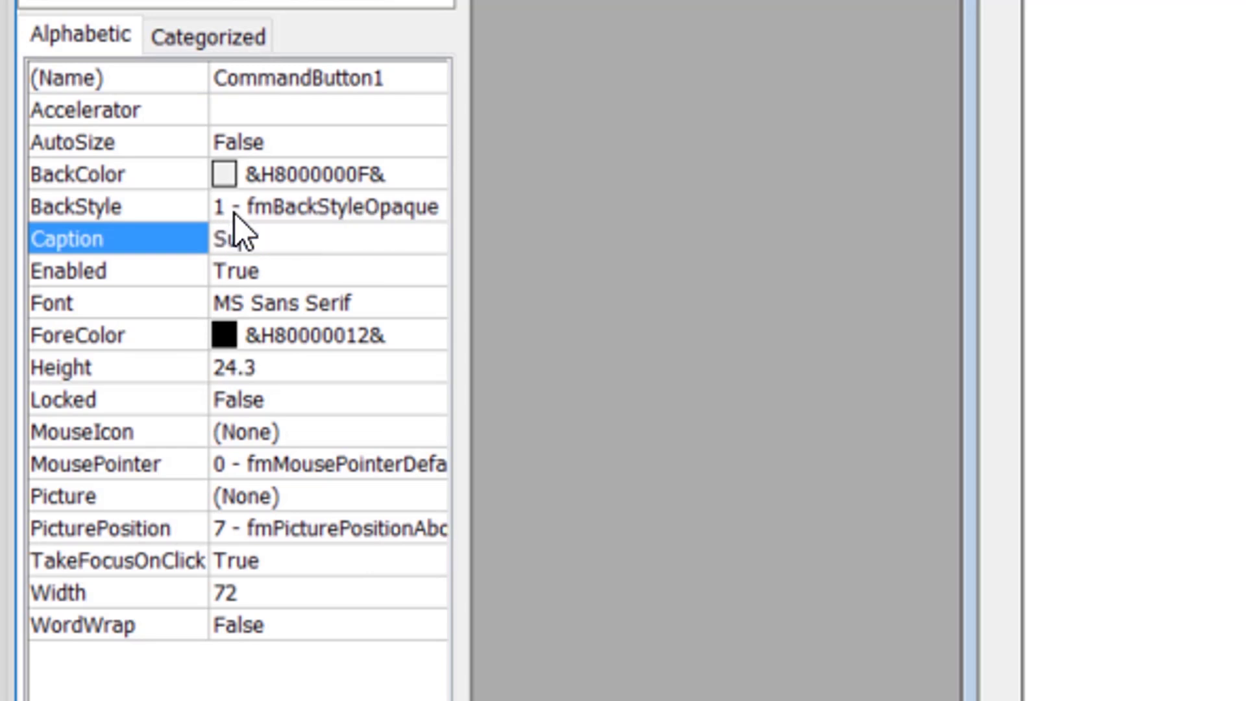
pyautogui.write('t')
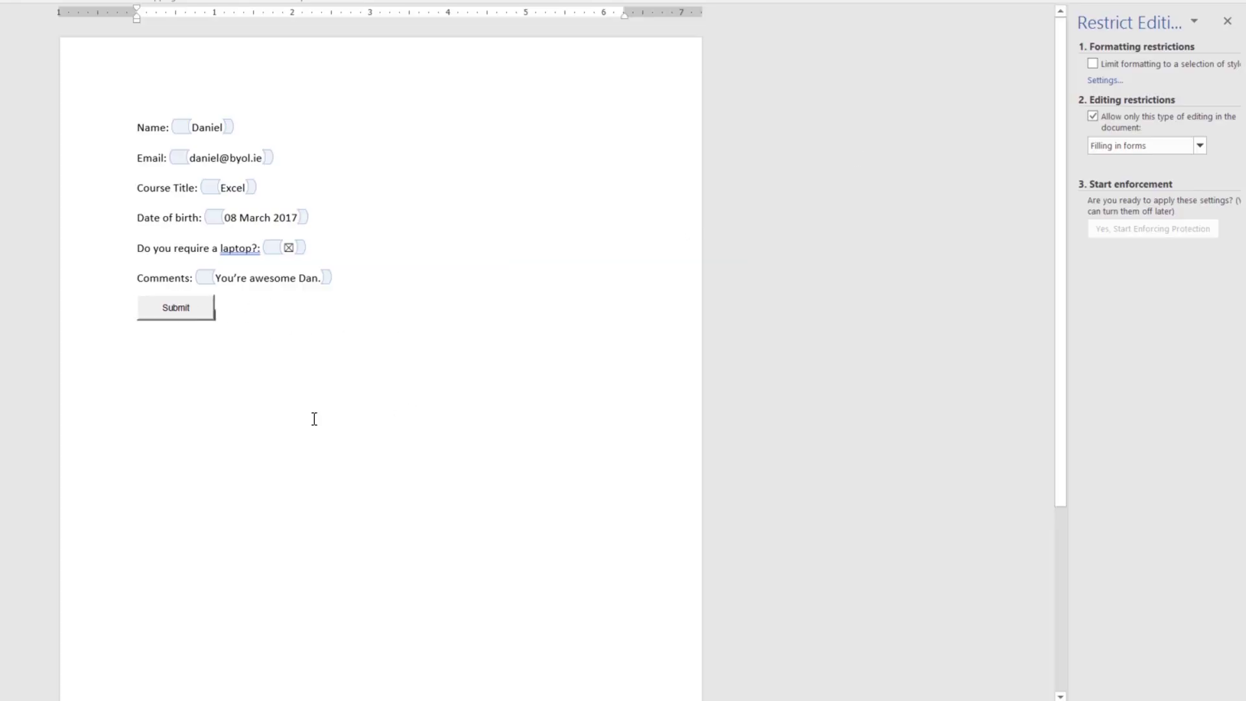
# Step: Deselect the Submit button and turn off Design Mode
pyautogui.click(200, 308)
pyautogui.click(398, 423)
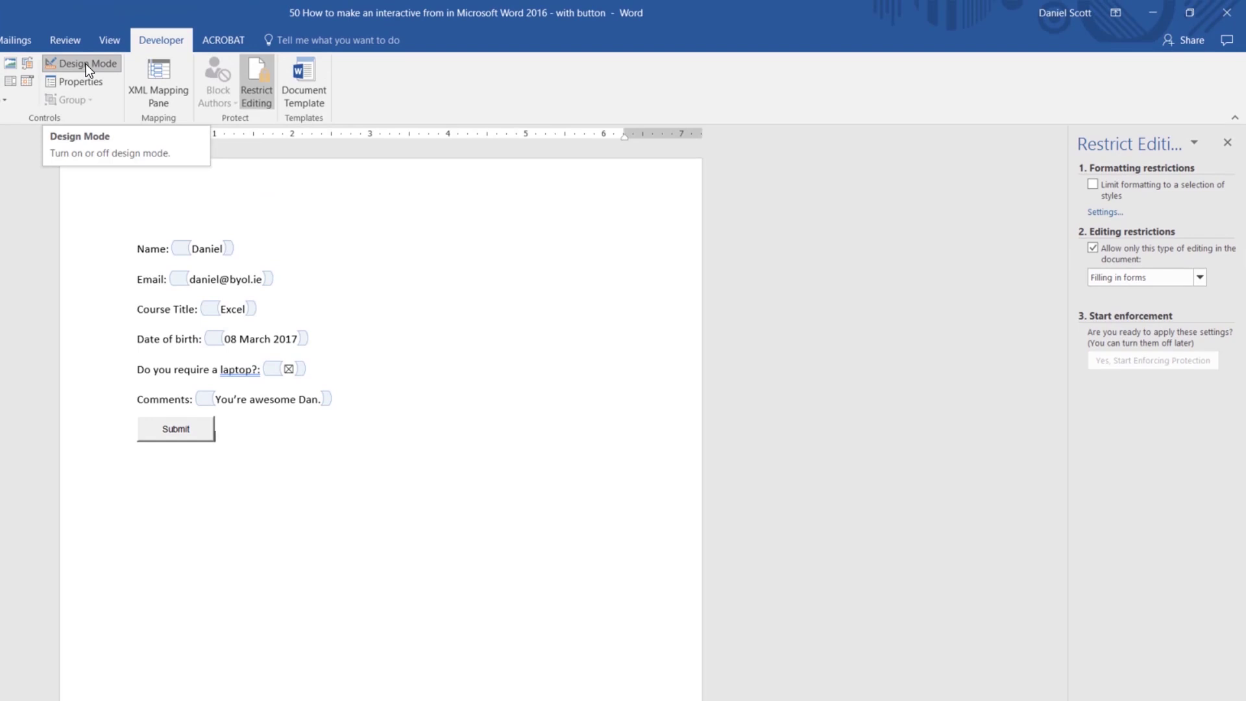
pyautogui.click(85, 64)
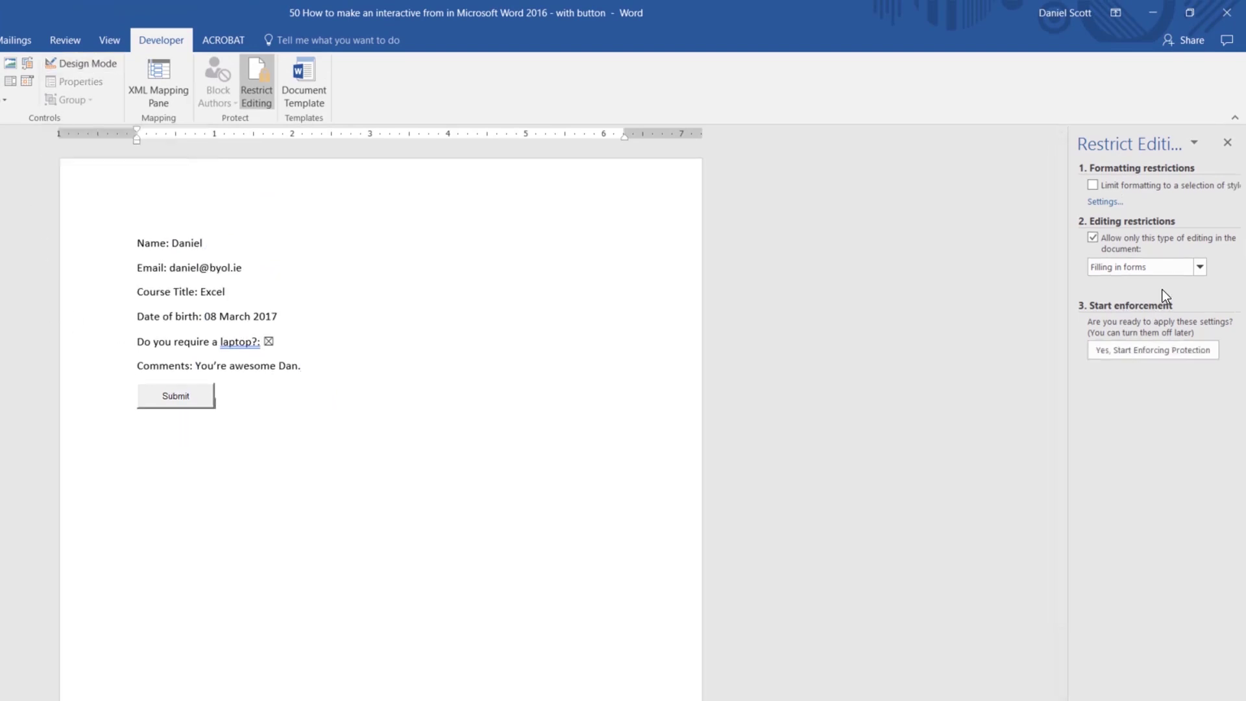
# Step: Delete the sample name and e-mail address from their fields
pyautogui.click(1156, 349)
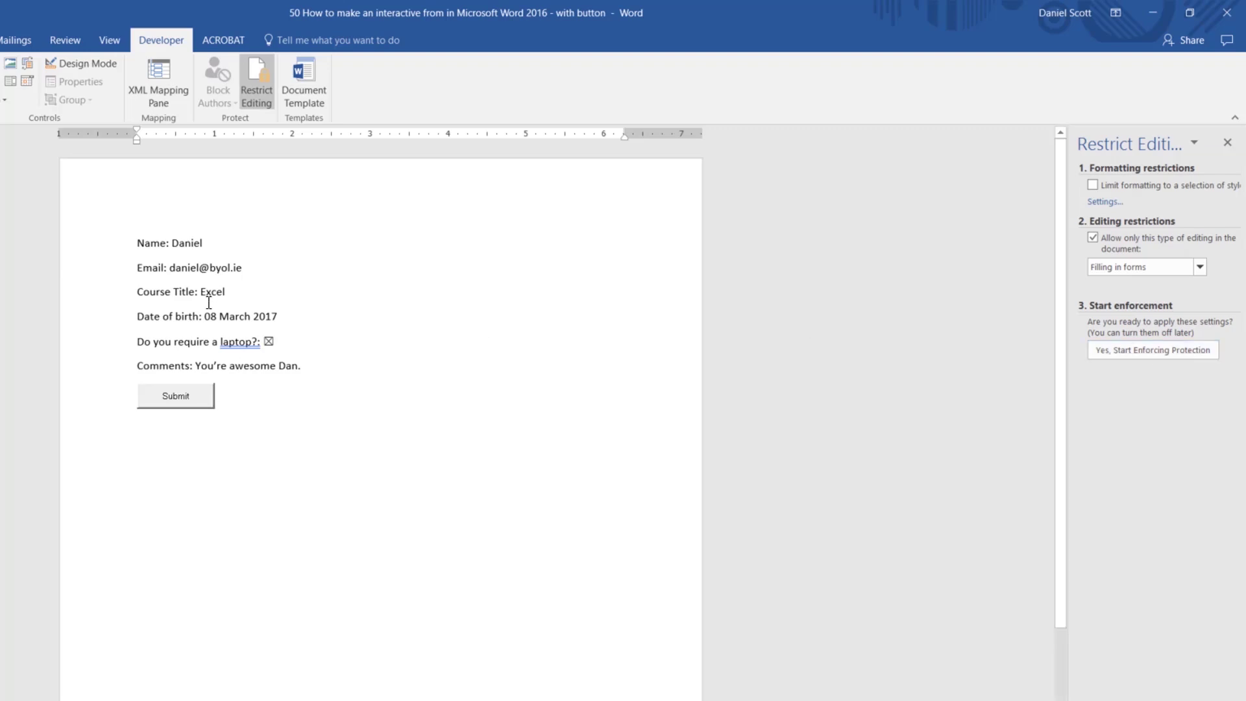
pyautogui.doubleClick(187, 245)
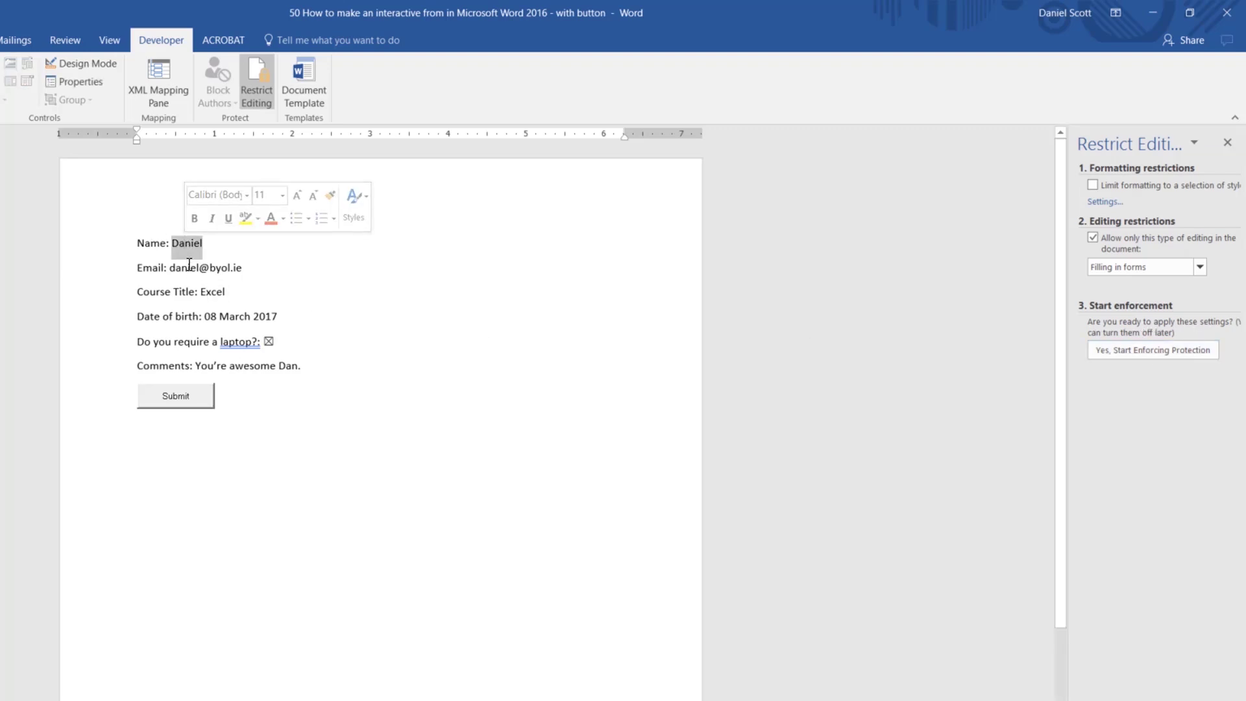
pyautogui.press('BackSpace')
pyautogui.doubleClick(197, 274)
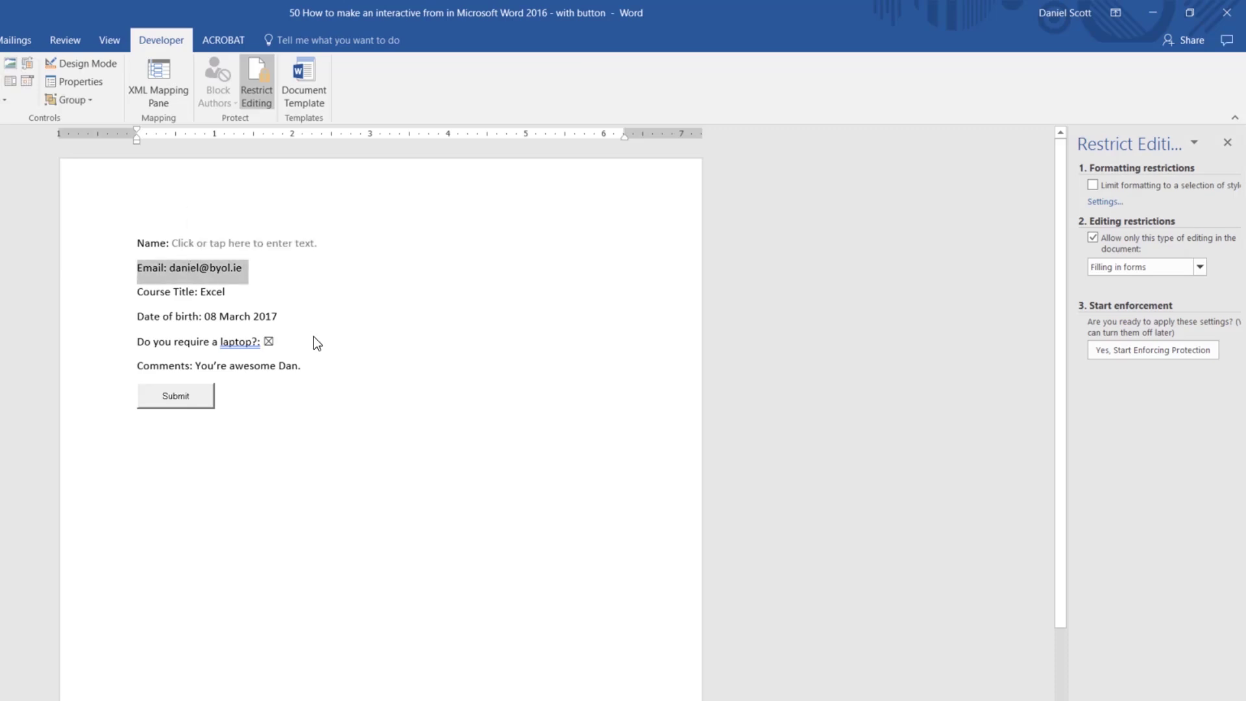
pyautogui.click(172, 268)
pyautogui.moveTo(172, 267); pyautogui.dragTo(195, 267)
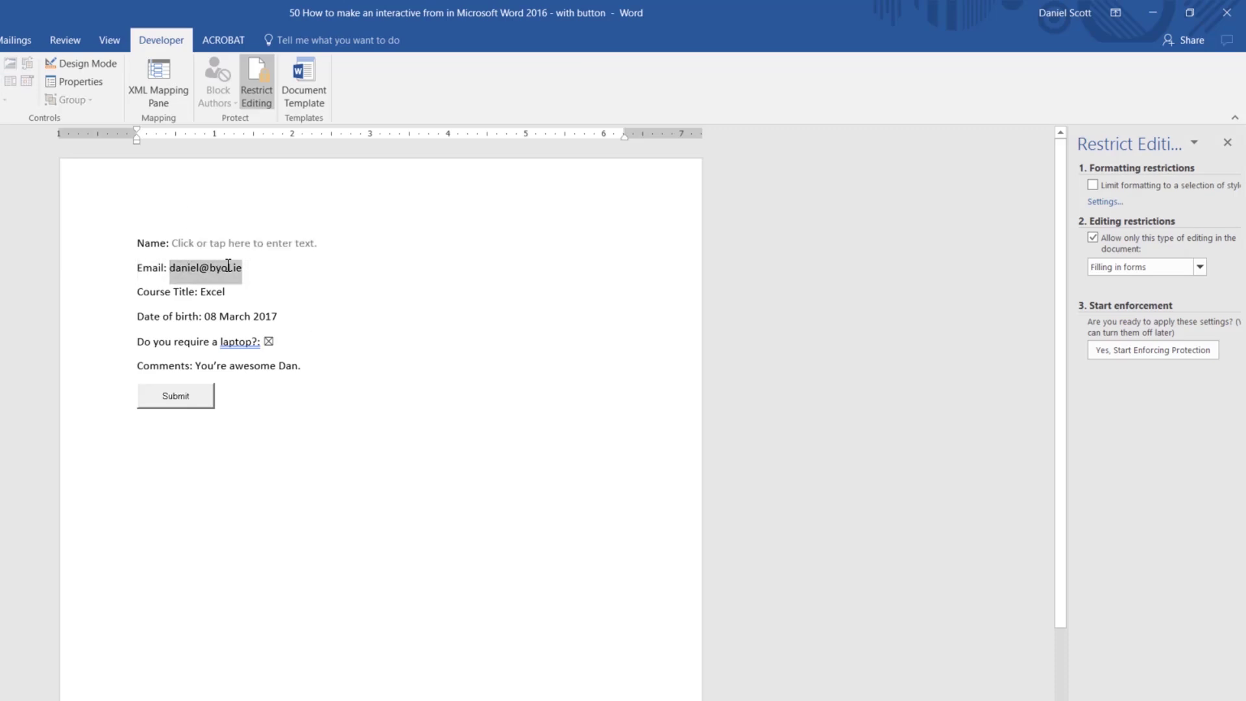
pyautogui.press('BackSpace')
# Step: Clear the Excel course, sample date and comment, and untick the laptop box
pyautogui.click(236, 290)
pyautogui.doubleClick(230, 294)
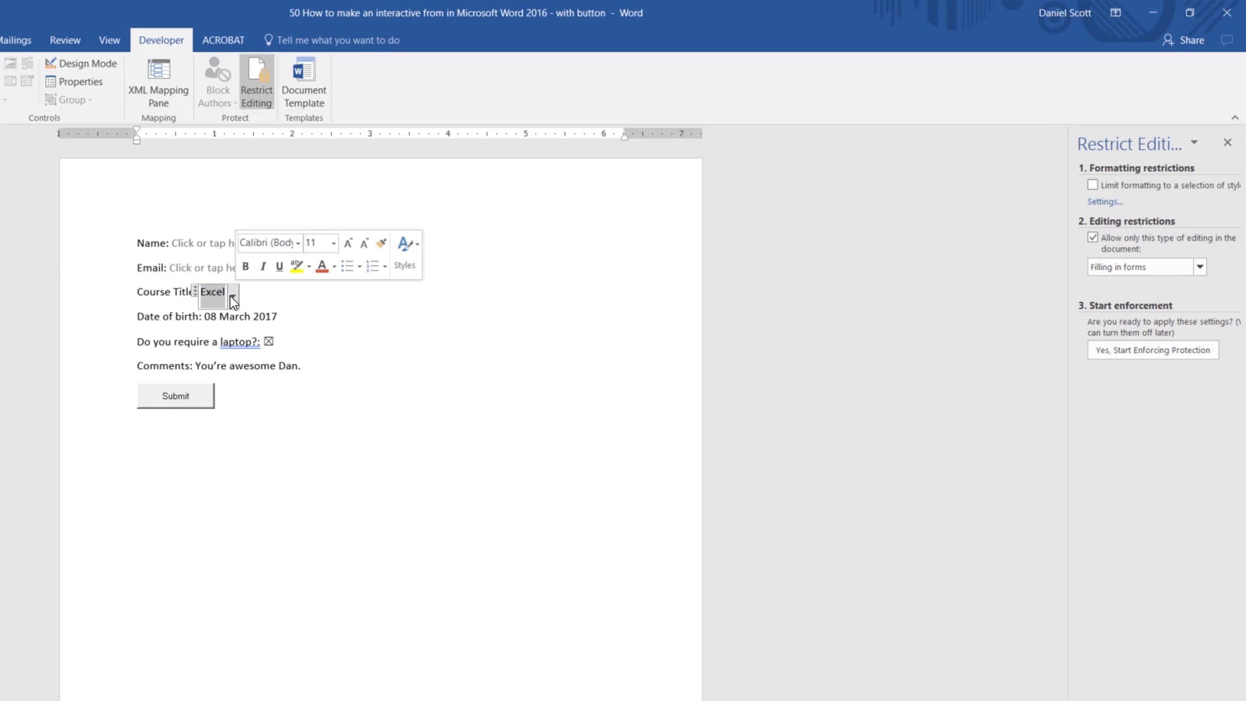
pyautogui.press('BackSpace')
pyautogui.click(207, 296)
pyautogui.click(223, 314)
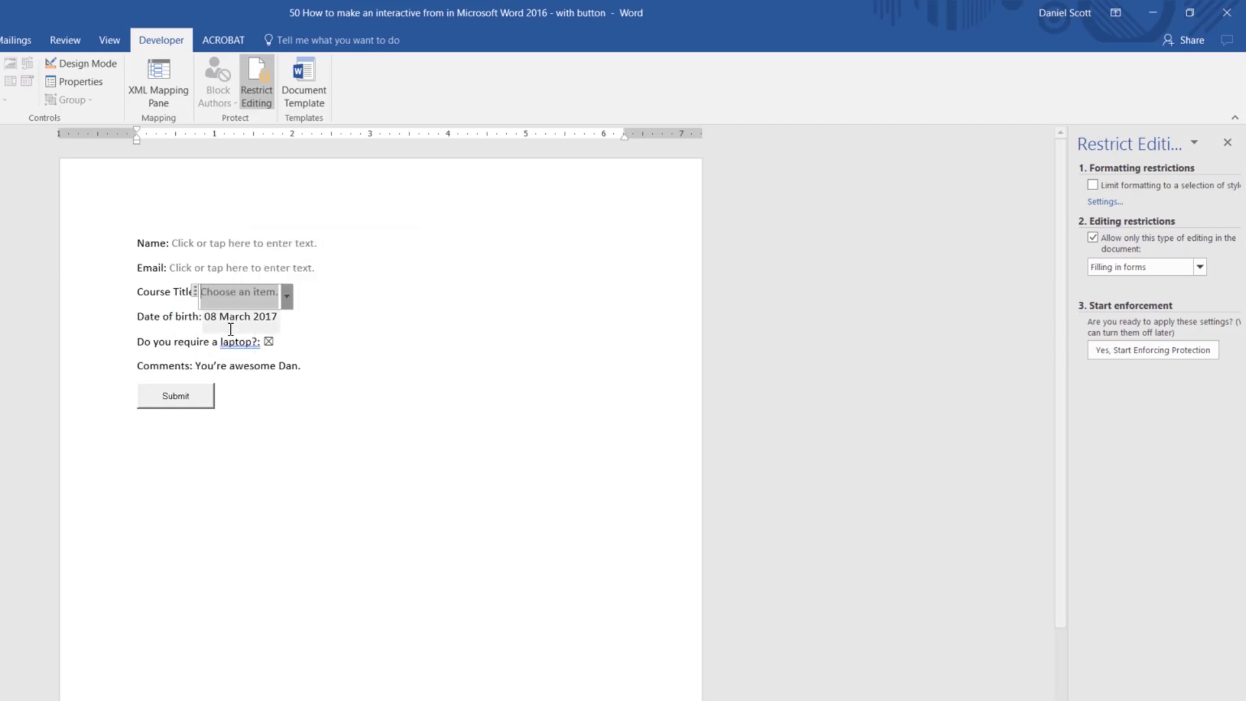
pyautogui.moveTo(213, 319); pyautogui.dragTo(276, 320)
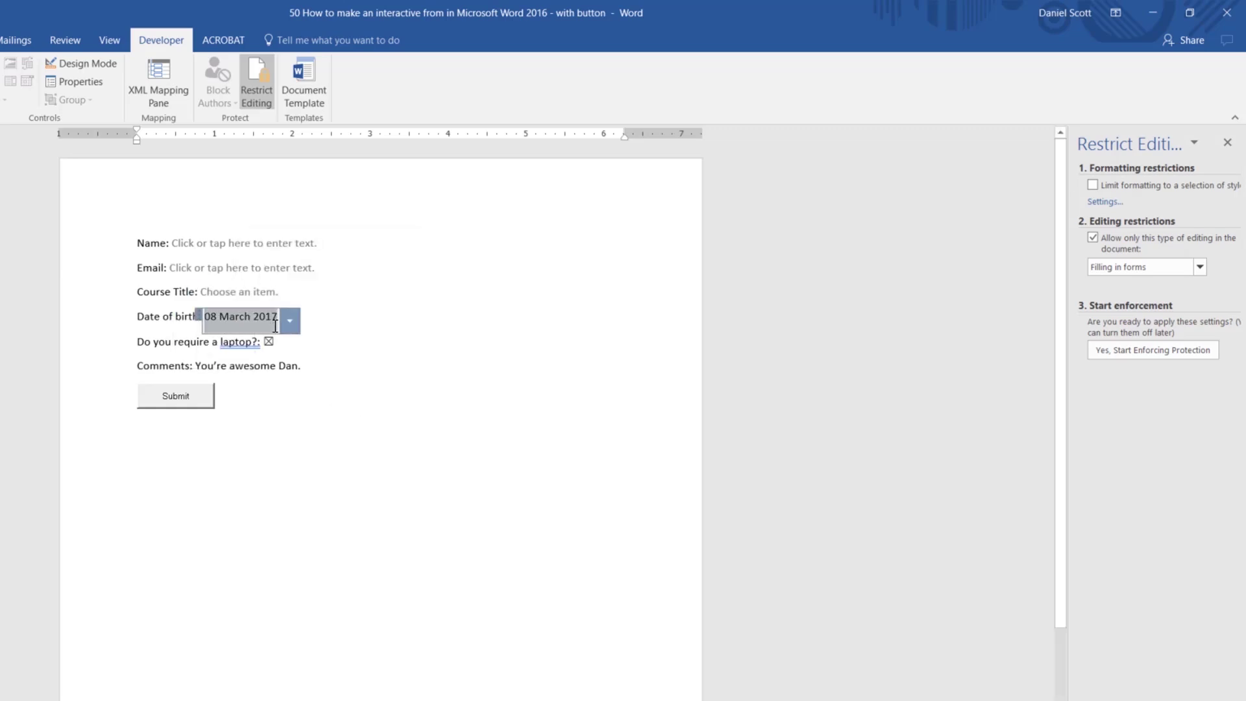
pyautogui.press('BackSpace')
pyautogui.click(270, 344)
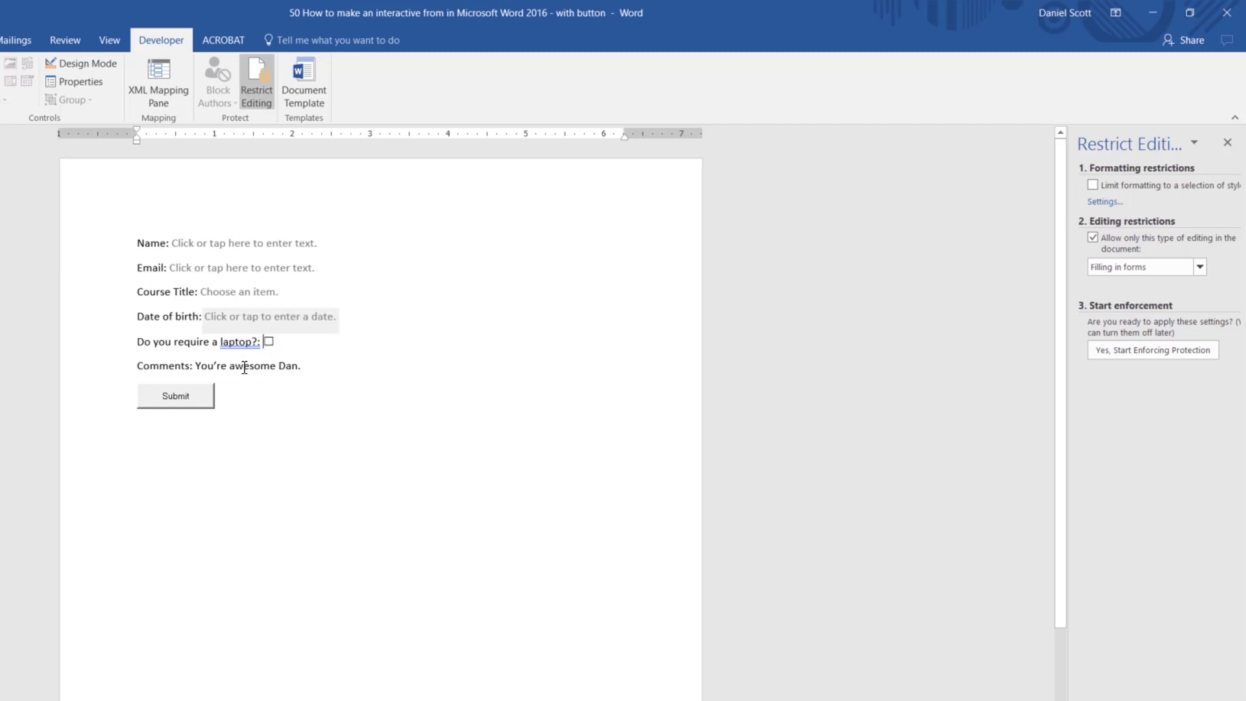
pyautogui.moveTo(198, 364); pyautogui.dragTo(300, 370)
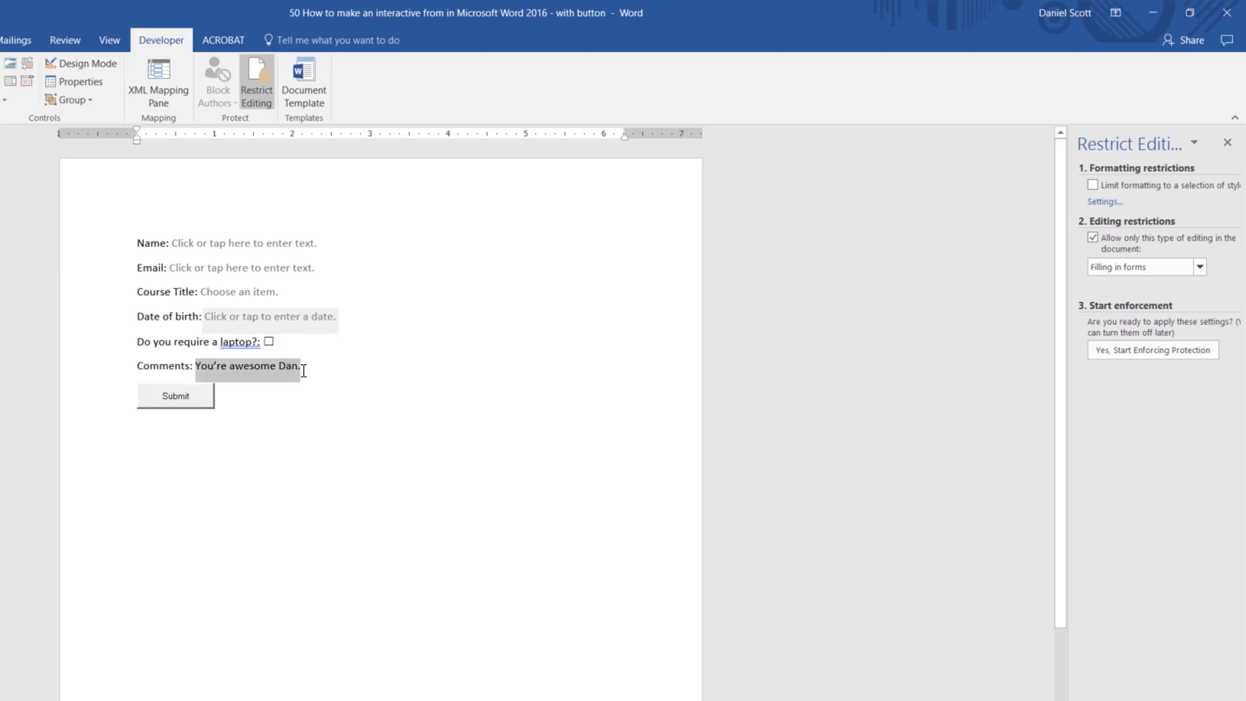
pyautogui.press('BackSpace')
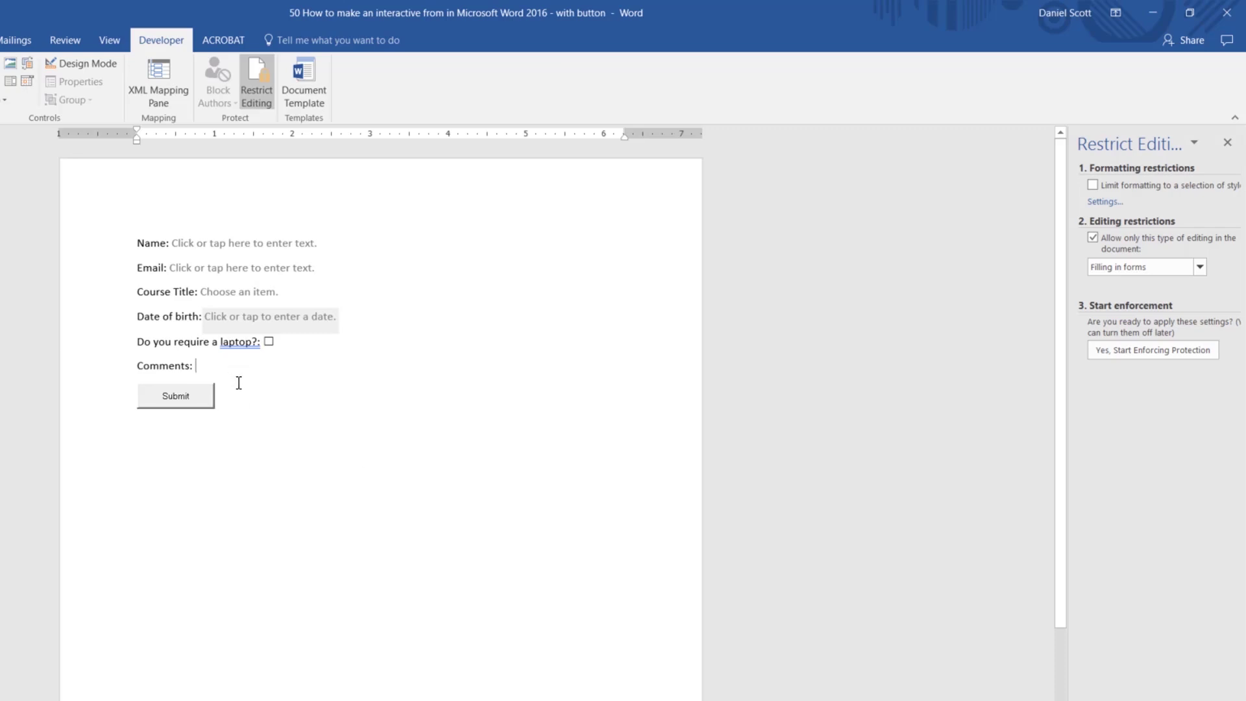
pyautogui.click(248, 445)
# Step: Enforce protection without a password and run the Submit button's email macro
pyautogui.click(1158, 355)
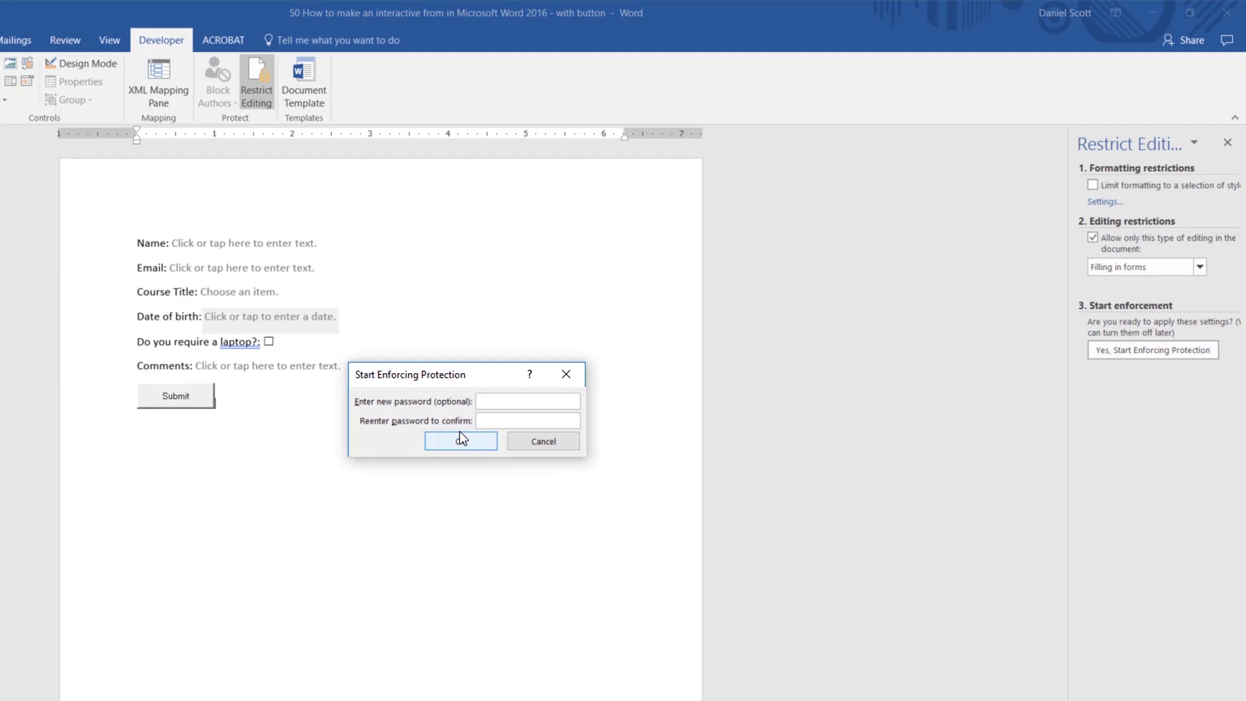
pyautogui.click(477, 447)
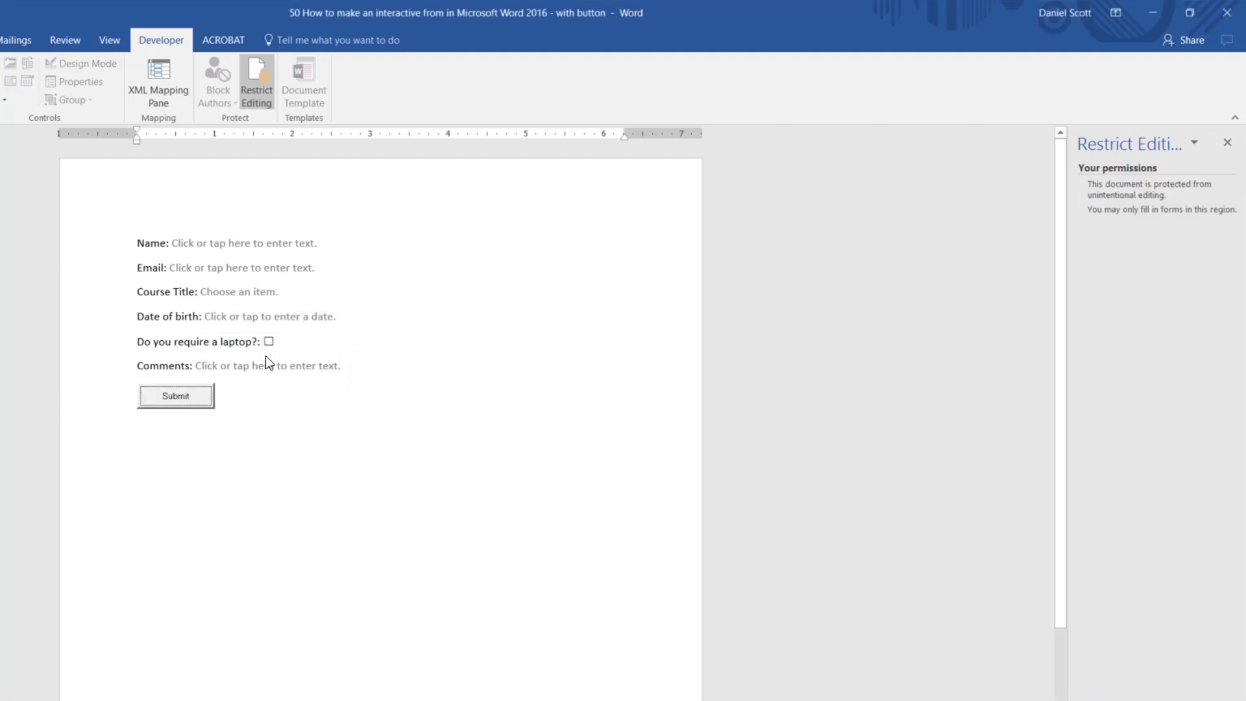
pyautogui.click(189, 388)
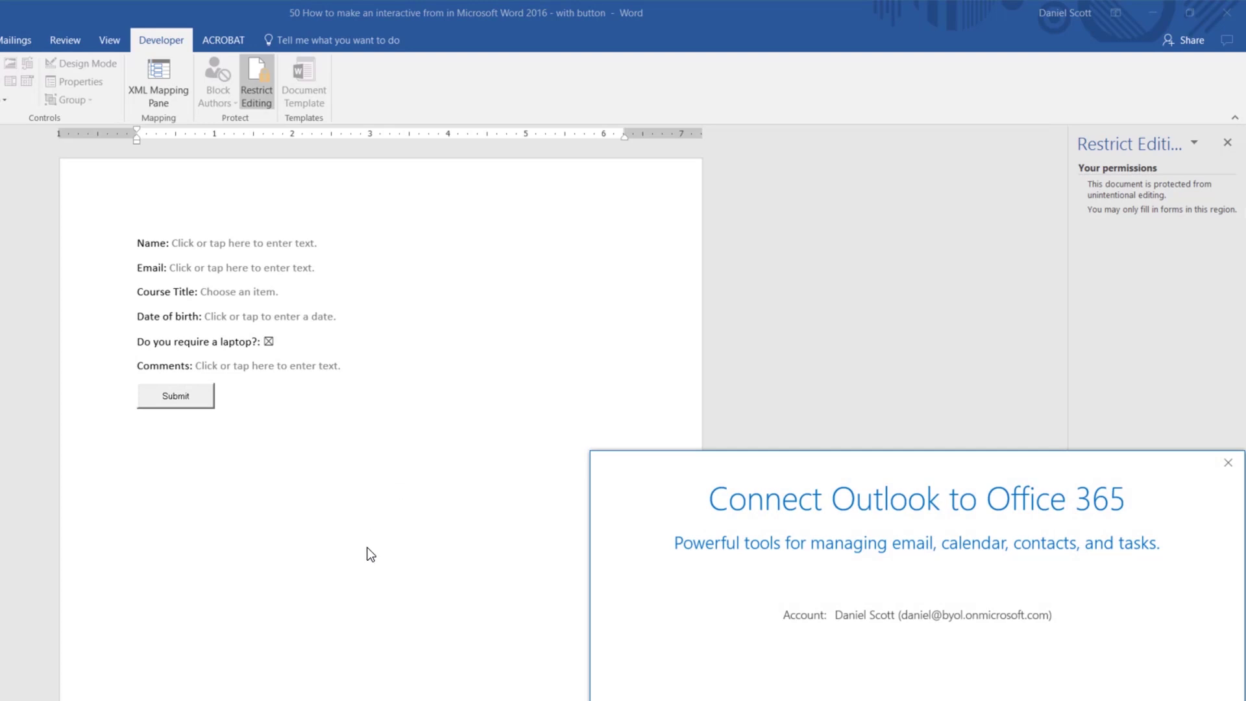
# Step: Close the Connect Outlook window, dismiss the New Profile prompt and acknowledge the error
pyautogui.click(1228, 462)
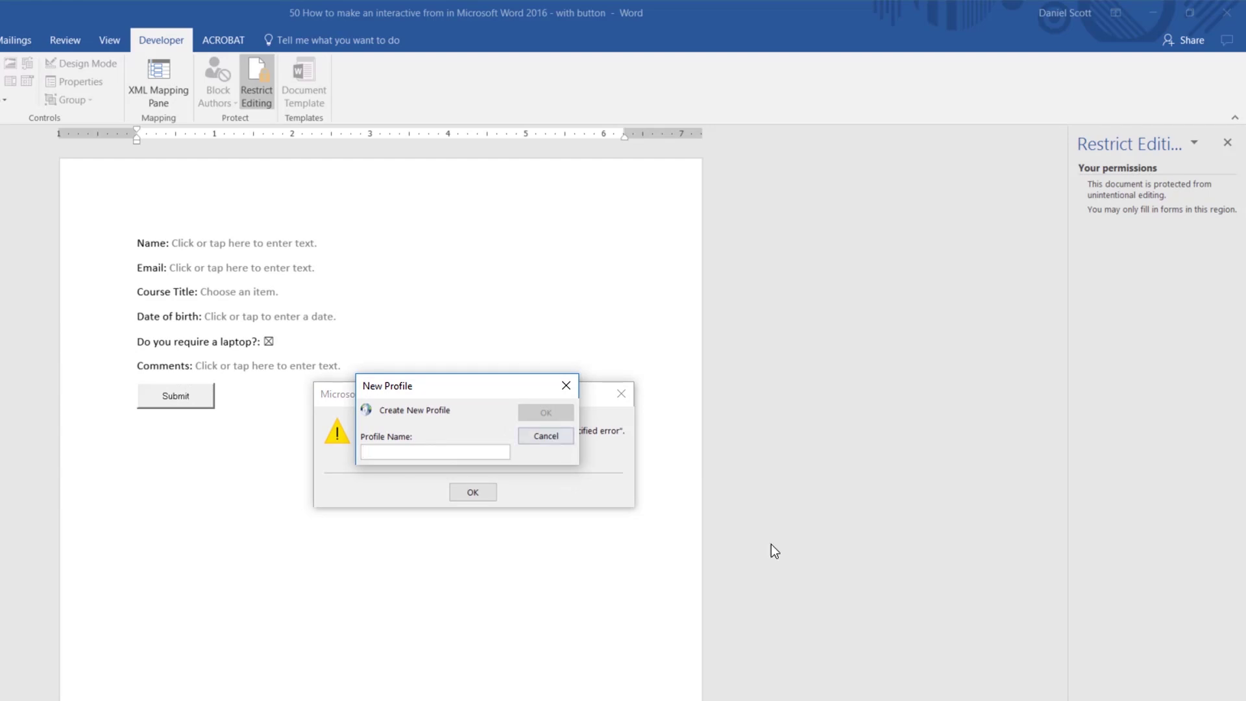
pyautogui.press('Escape')
pyautogui.click(457, 493)
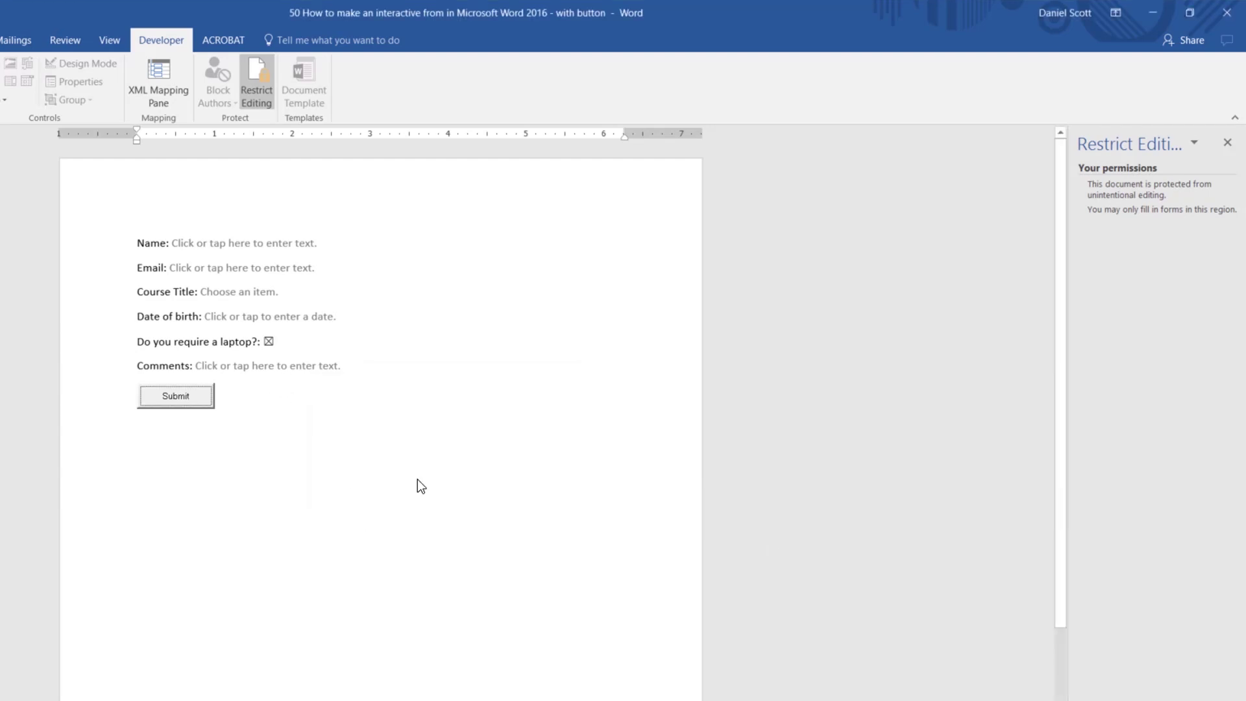